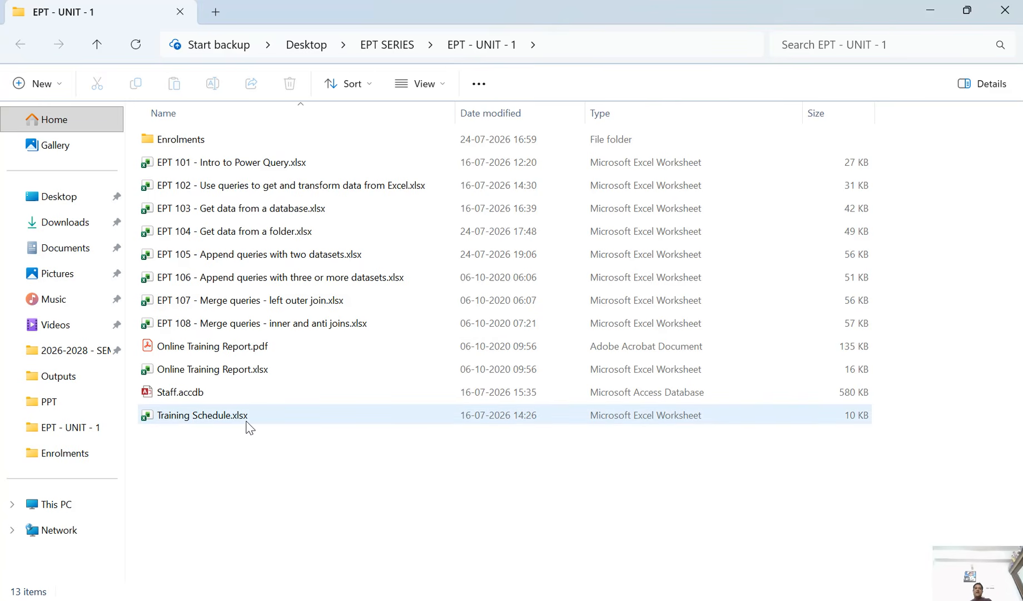
- Open Online Training Report.pdf and examine how its staff status table is laid out across all three pages
left_click(250, 352)
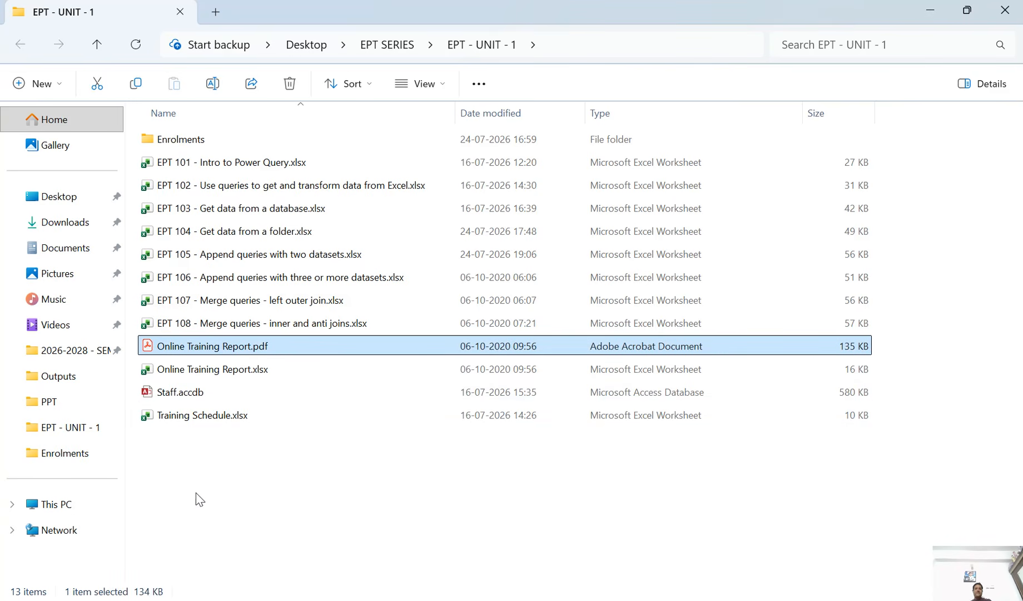
double_click(237, 347)
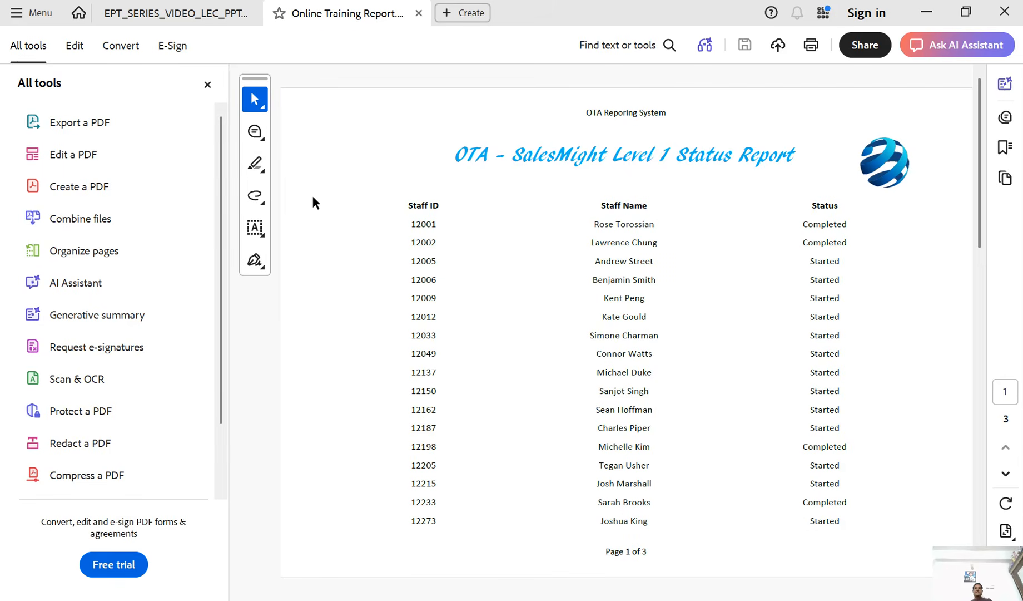
left_click(208, 85)
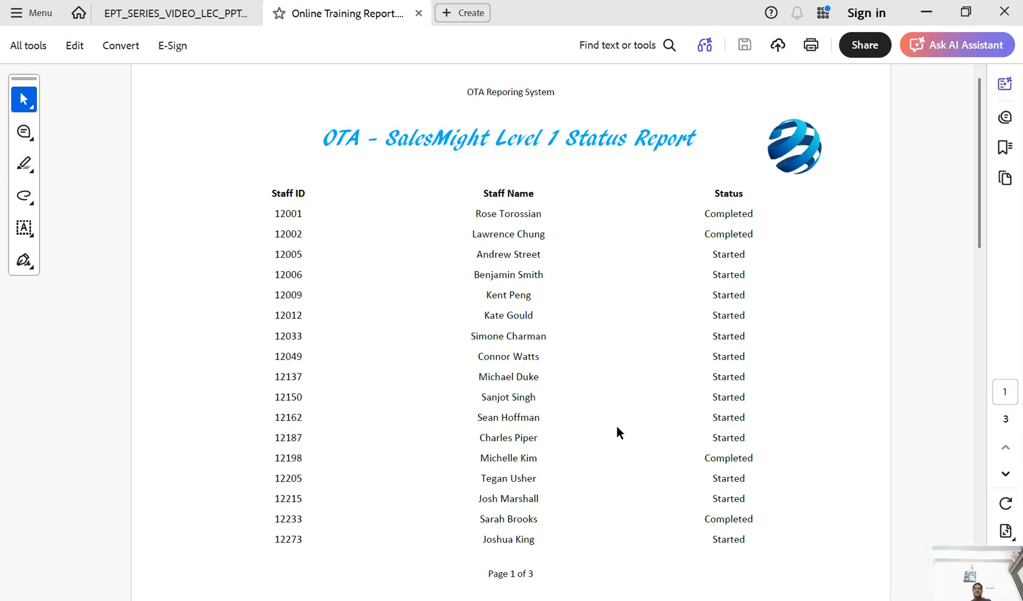
left_click(1006, 478)
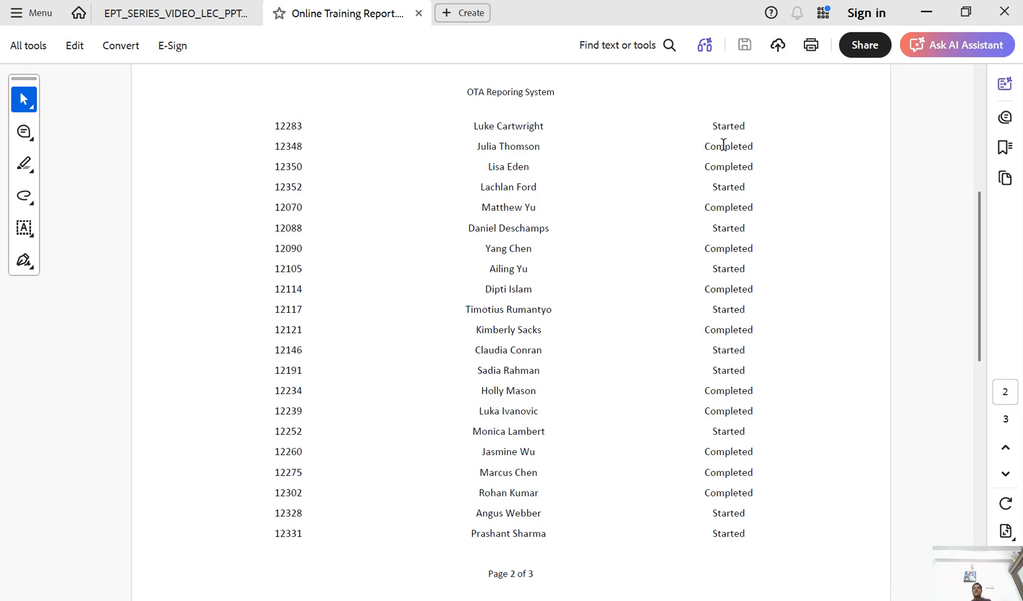
left_click(1010, 482)
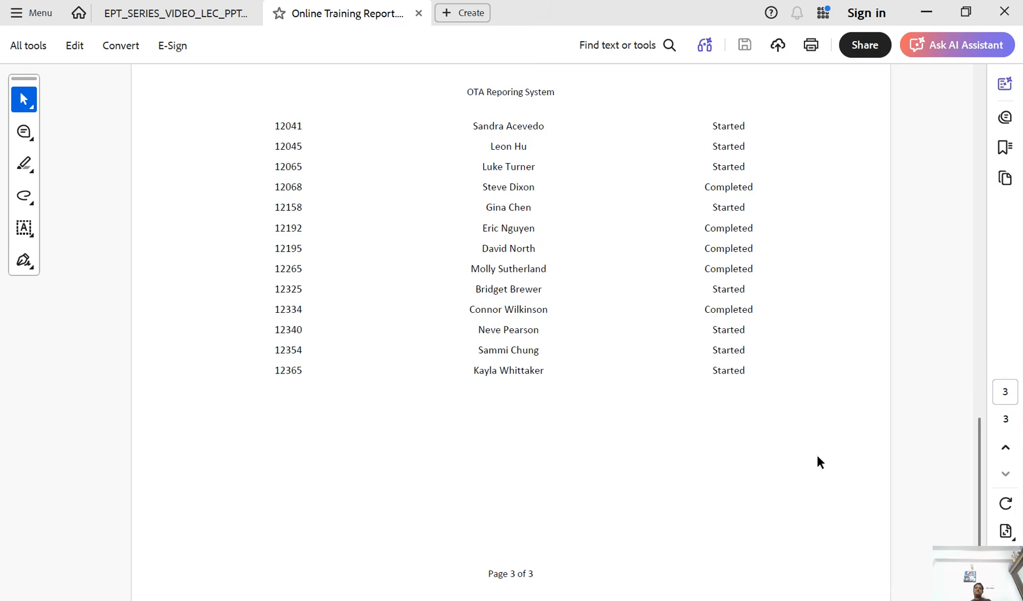
left_click(1005, 449)
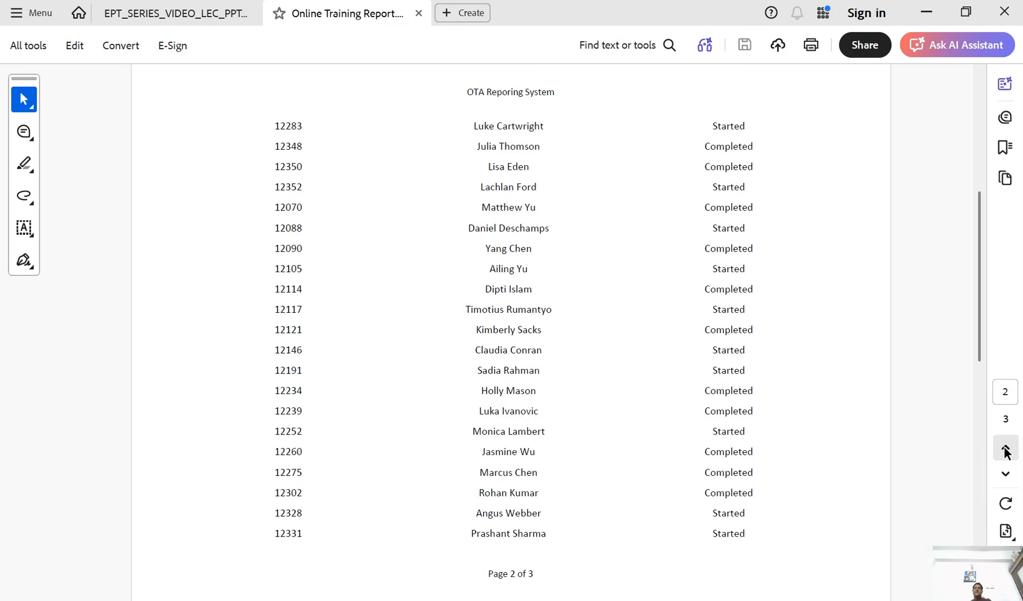
left_click(1005, 450)
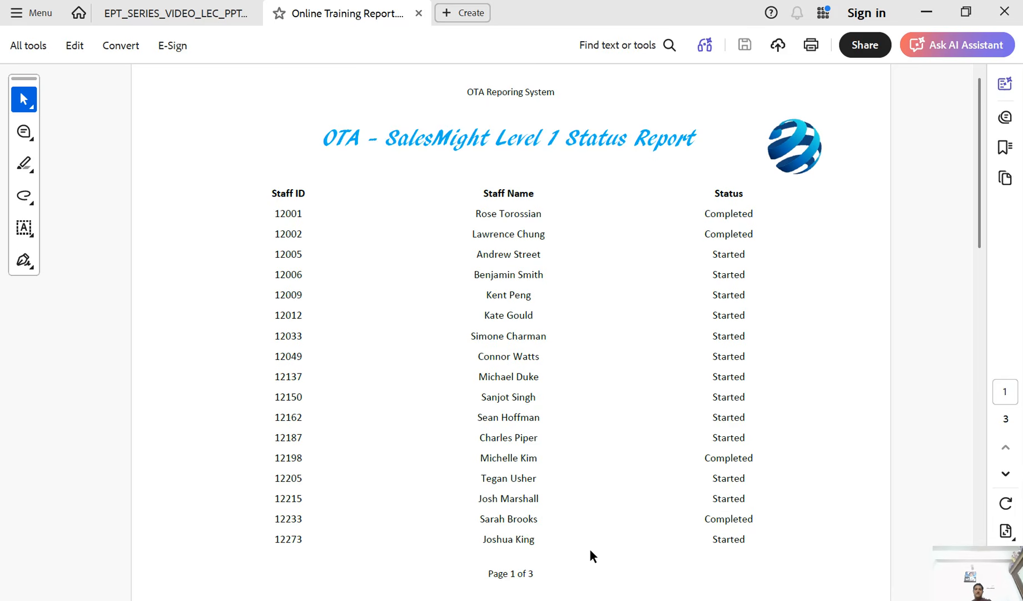
- From the EPT - UNIT - 1 folder, open EPT 106 - Append queries with three or more datasets.xlsx with editing and external content enabled
mouse_move(567, 597)
left_click(517, 500)
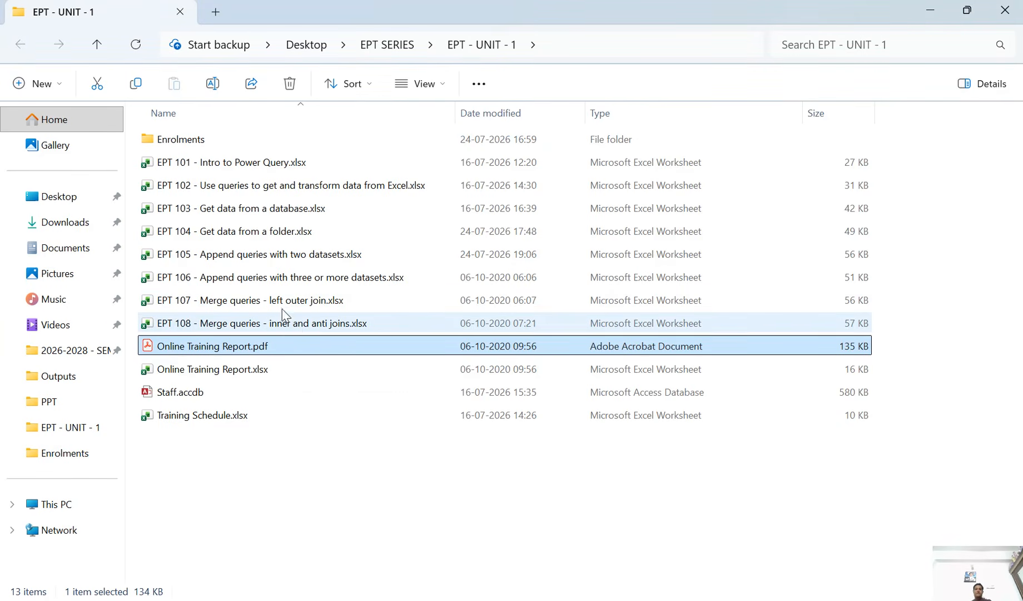
left_click(259, 280)
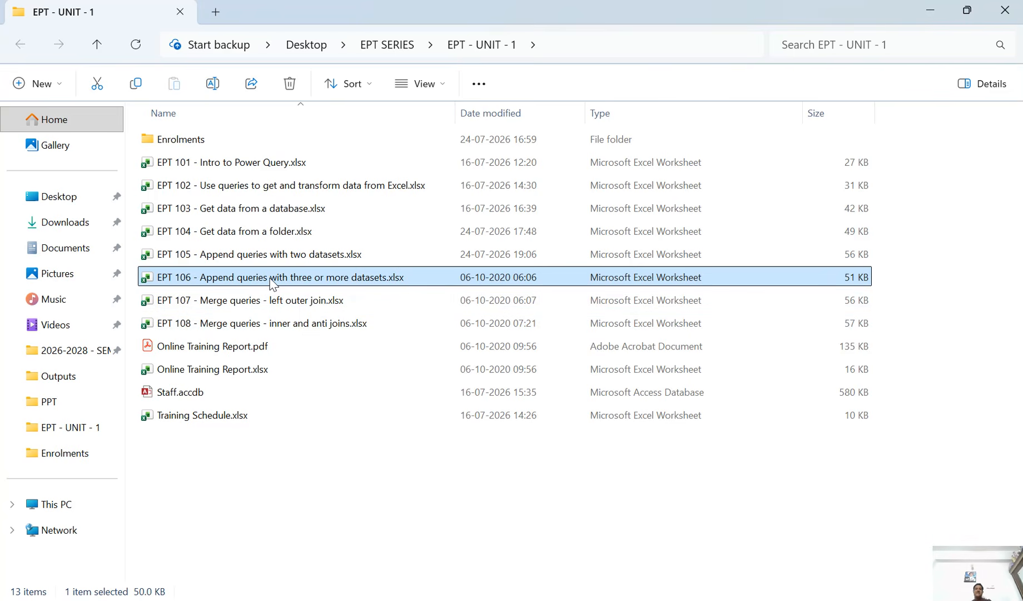
double_click(278, 278)
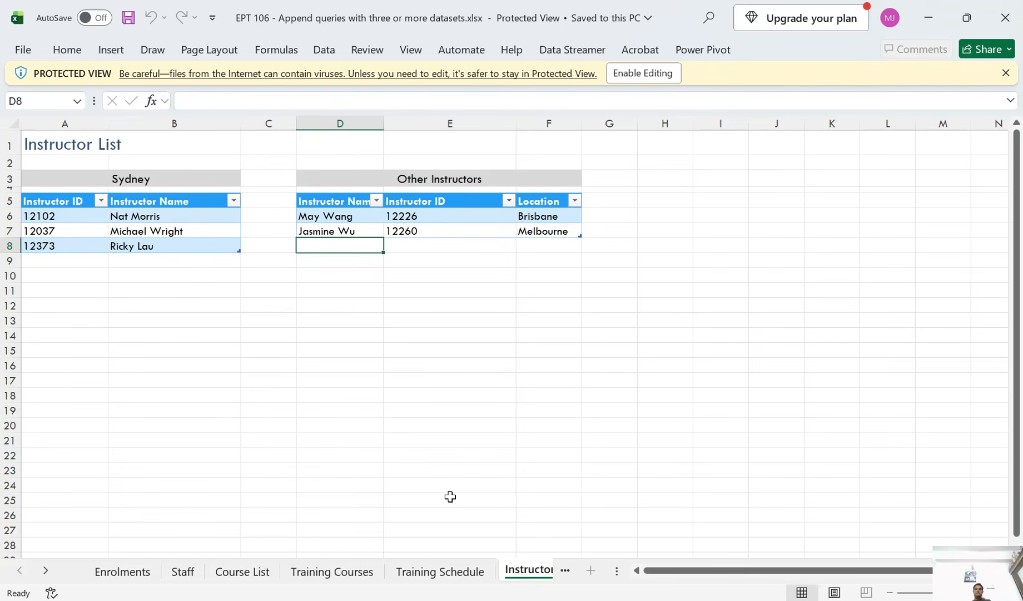
left_click(641, 78)
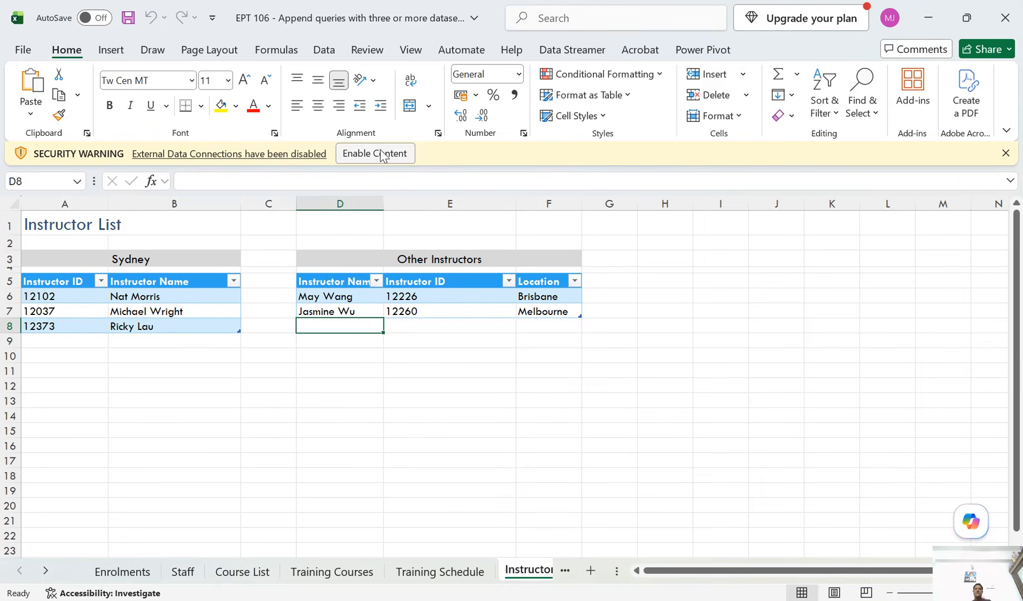
left_click(384, 153)
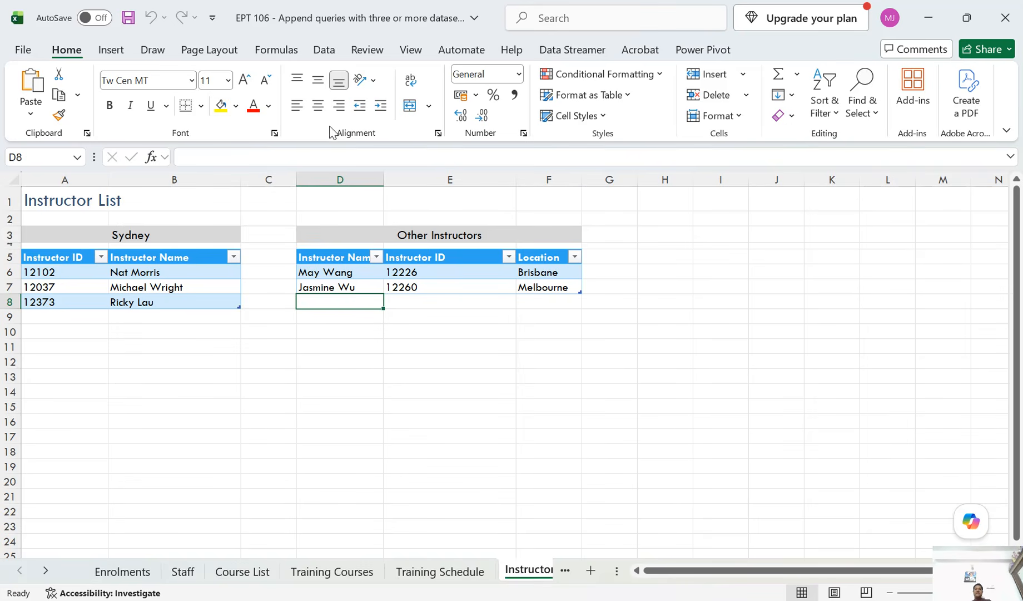
- Import Online Training Report.pdf from the EPT - UNIT - 1 folder as a PDF data source
left_click(323, 55)
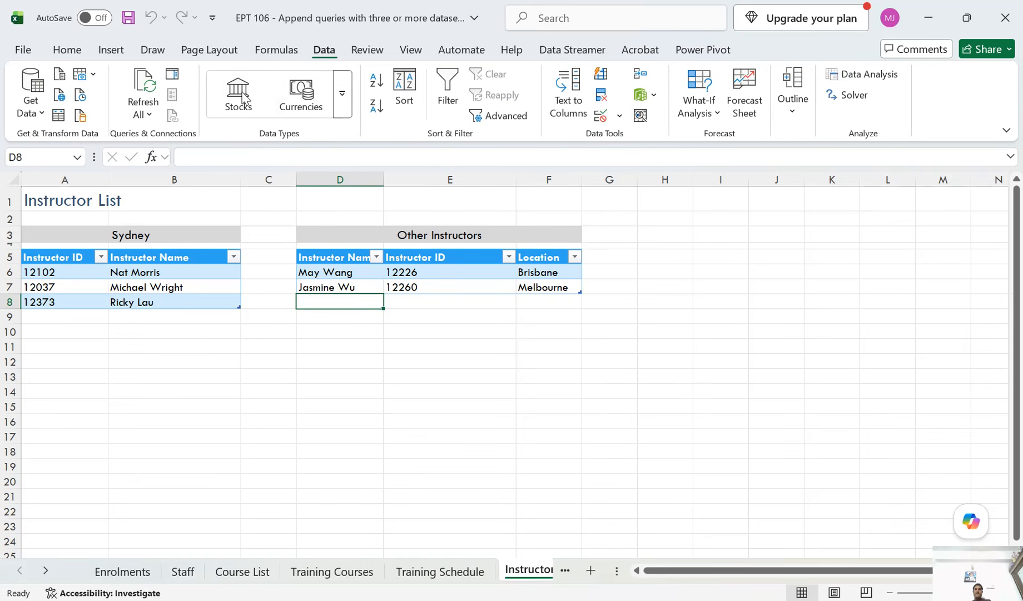
left_click(36, 117)
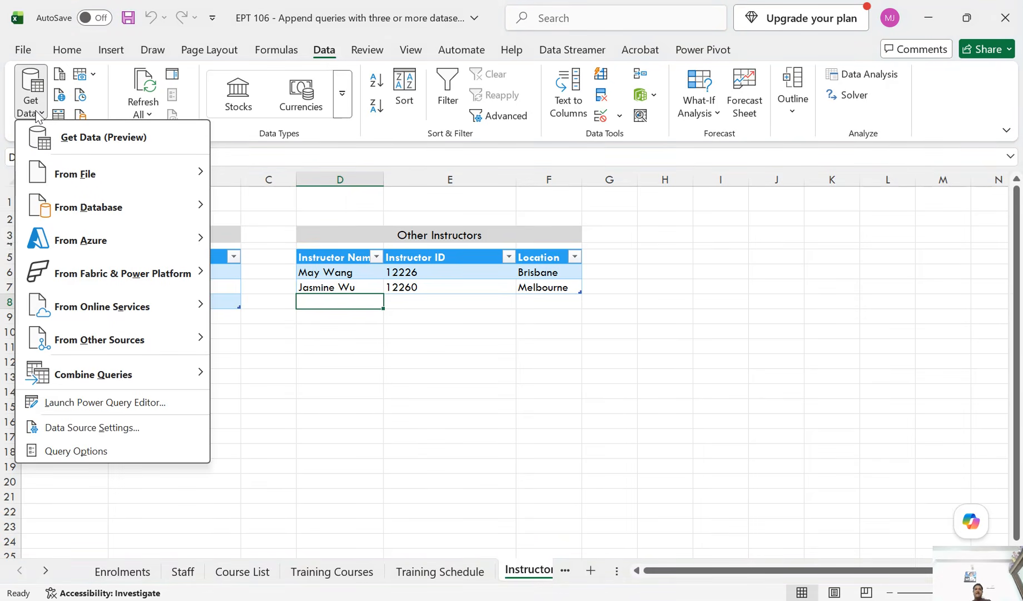
mouse_move(91, 174)
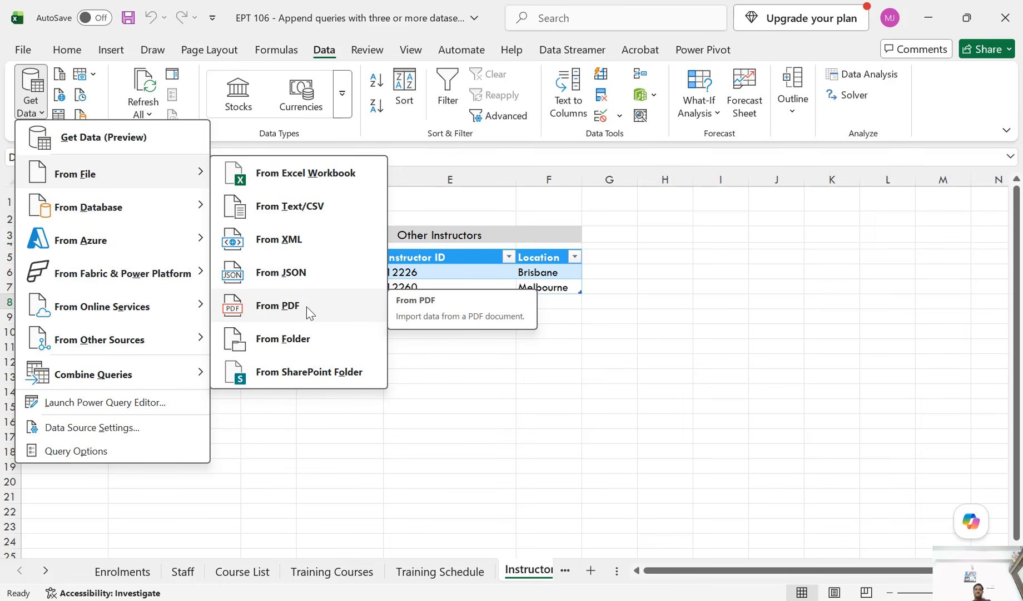
left_click(277, 305)
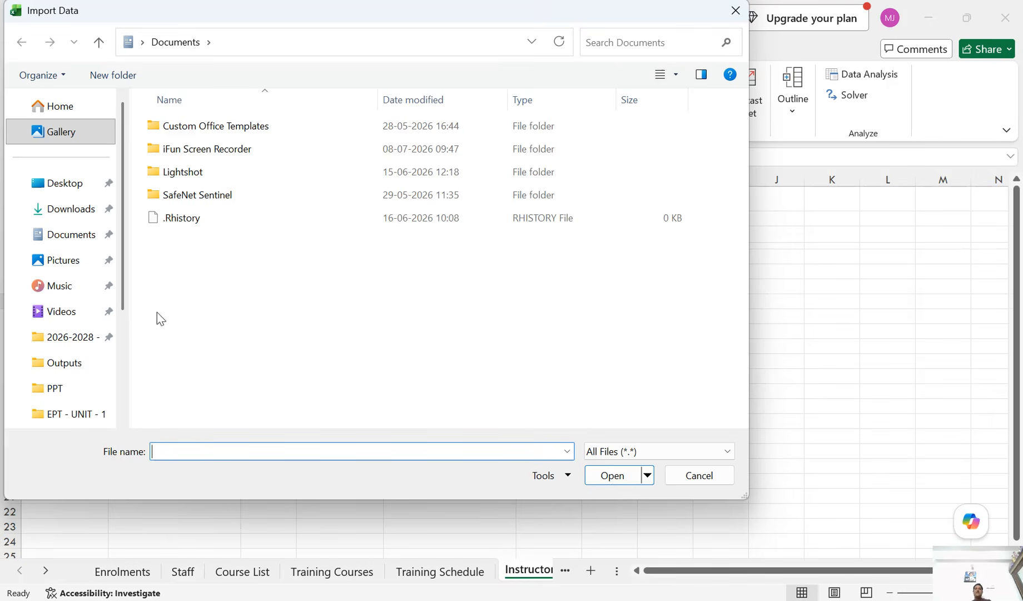
left_click(68, 414)
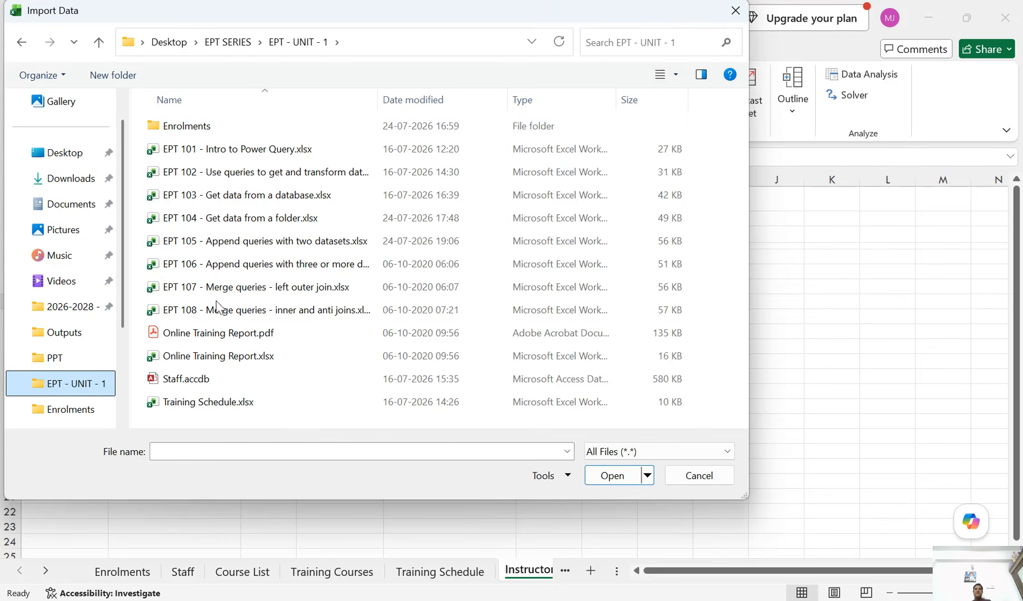
left_click(244, 341)
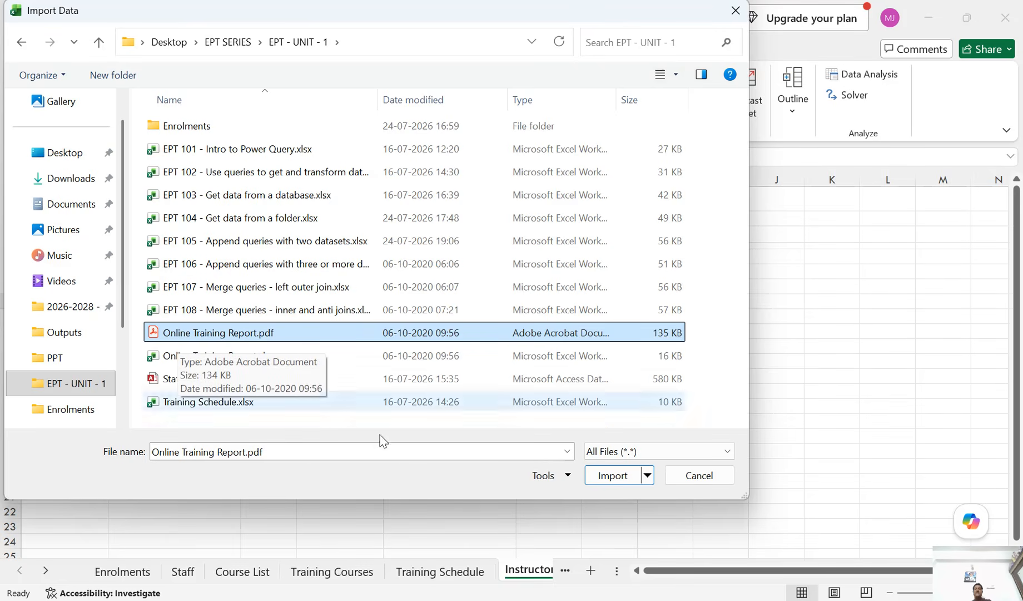
left_click(606, 482)
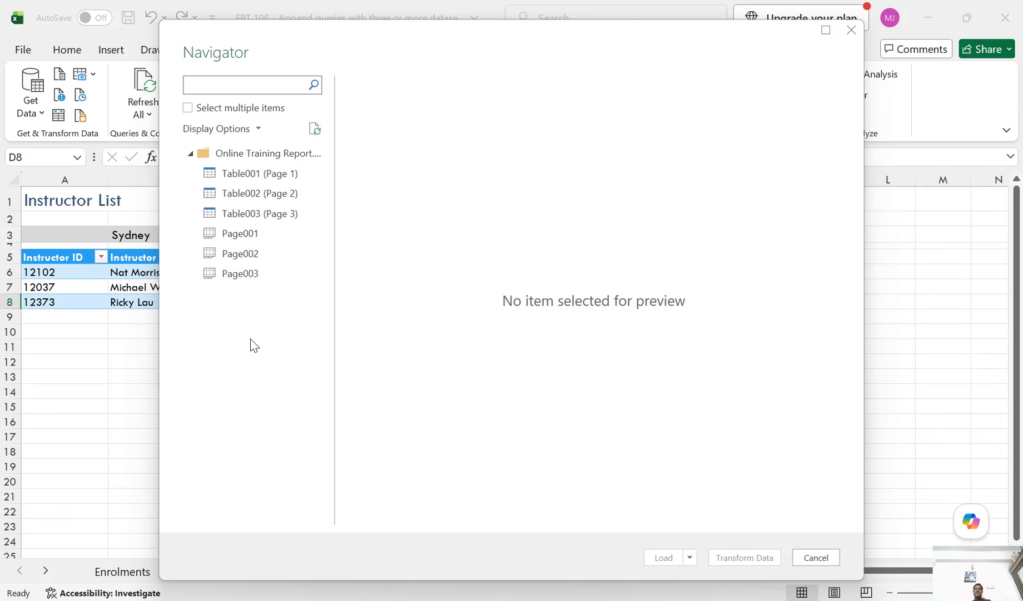
- Preview the three tables and three pages detected in the PDF to compare their columns and contents
left_click(244, 179)
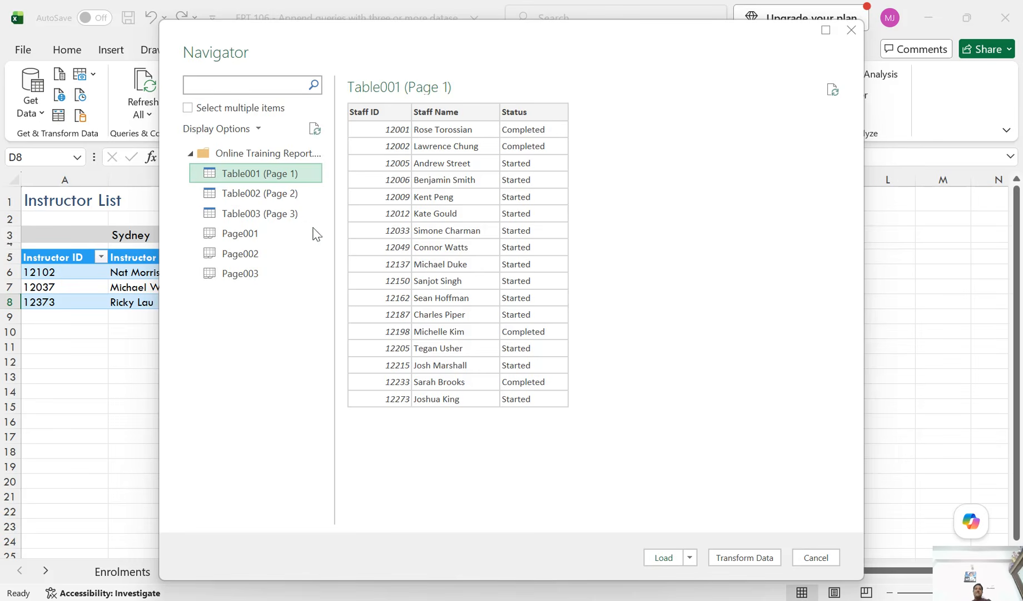
left_click(257, 199)
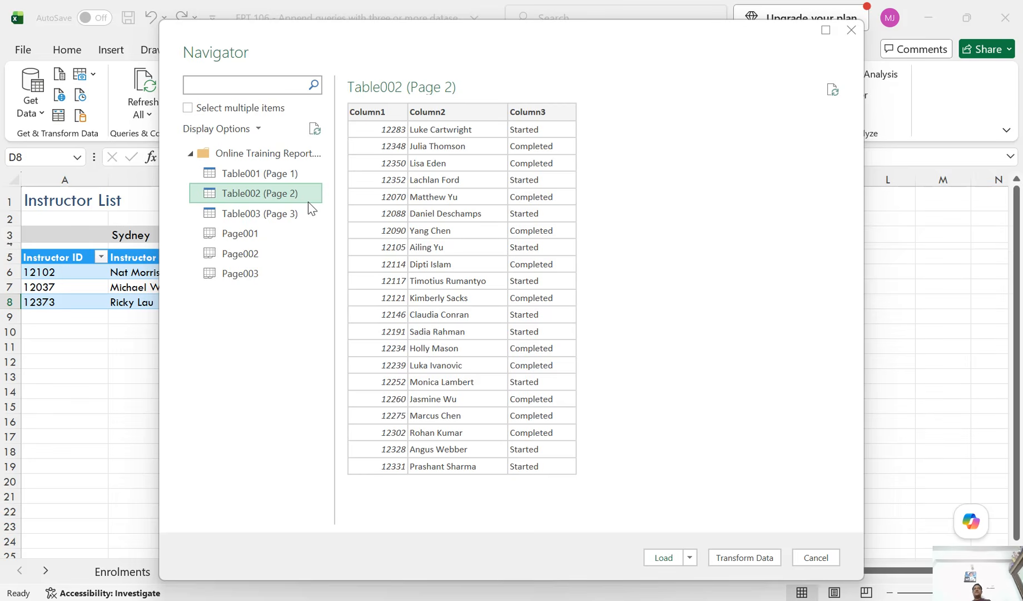
left_click(266, 217)
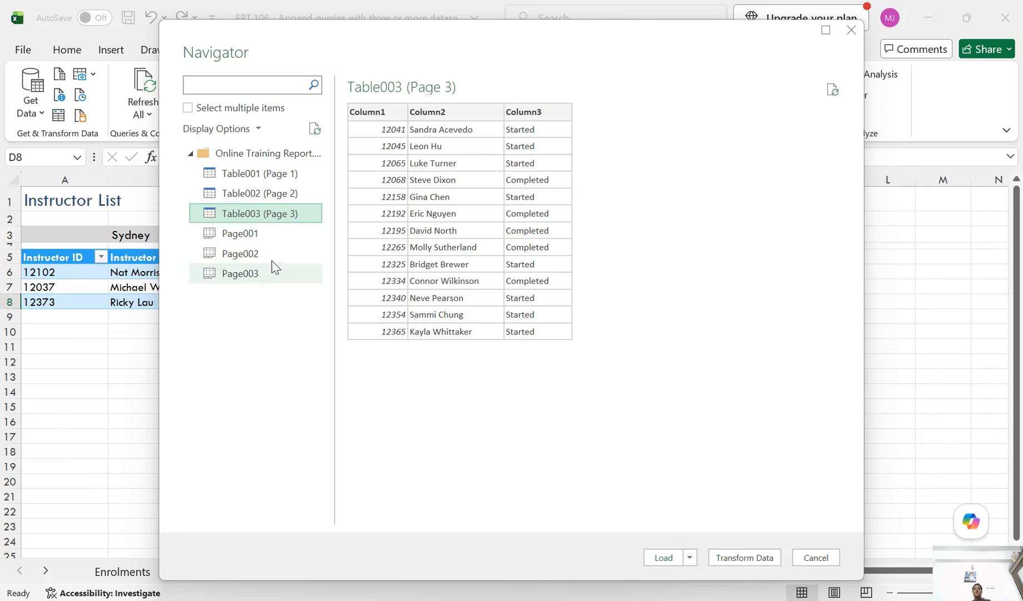
left_click(257, 243)
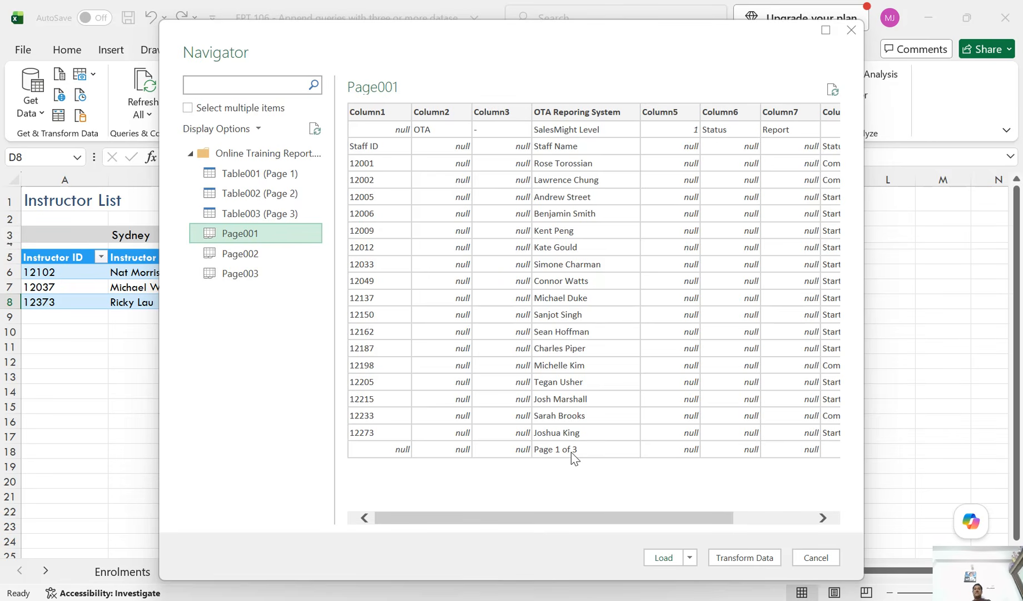
left_click_drag(581, 515, 559, 528)
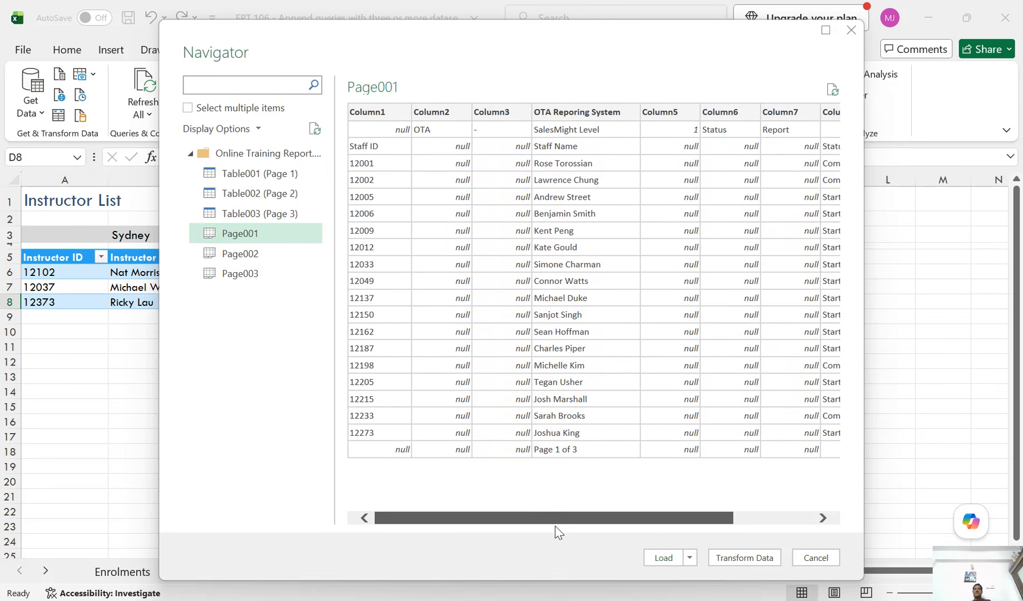
left_click(253, 255)
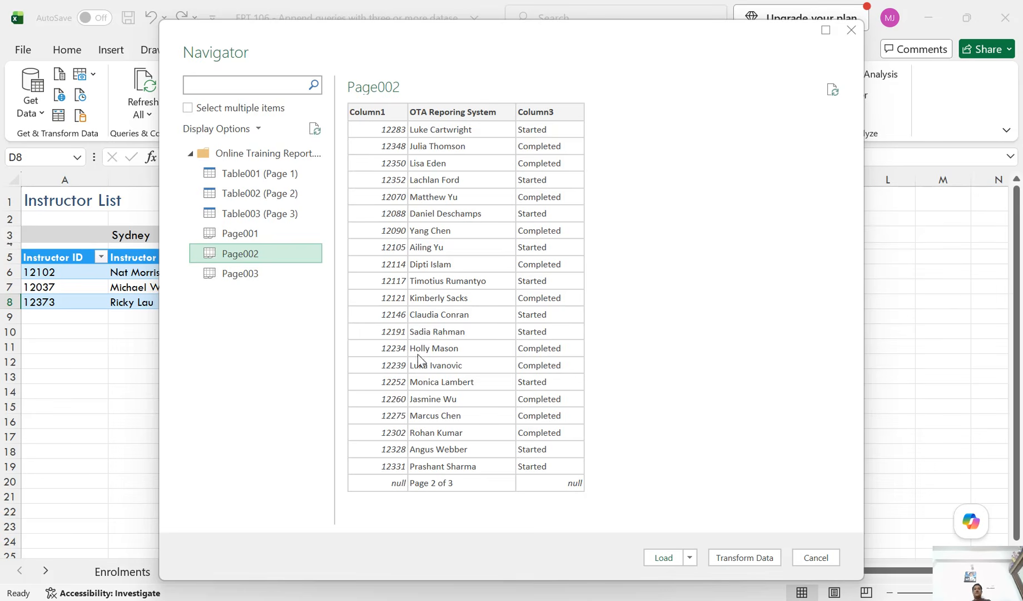
left_click(266, 274)
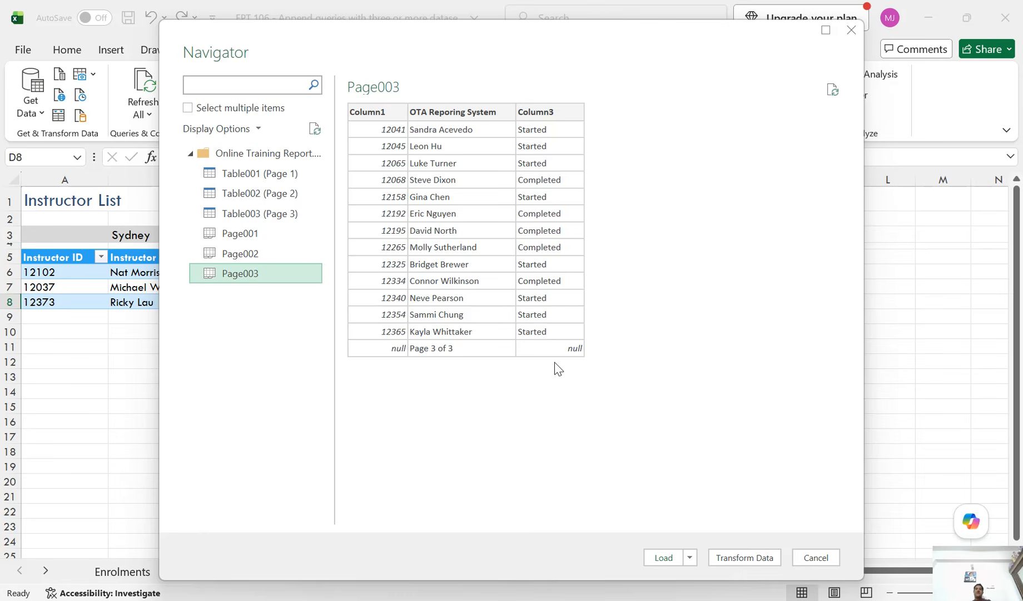
left_click(282, 176)
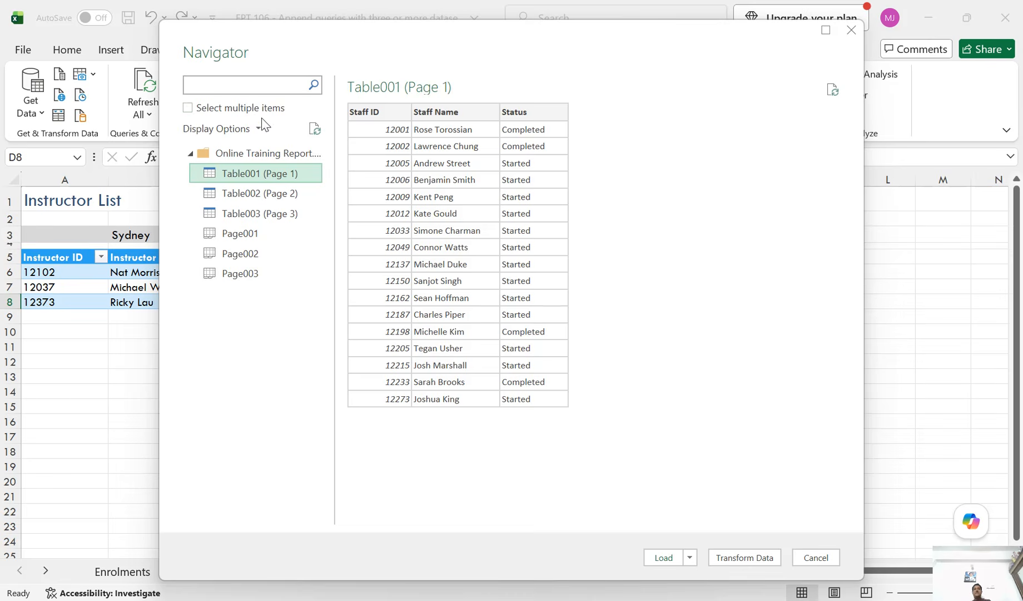
- Select Table001, Table002 and Table003 together and send them to Power Query Editor for transformation
left_click(188, 109)
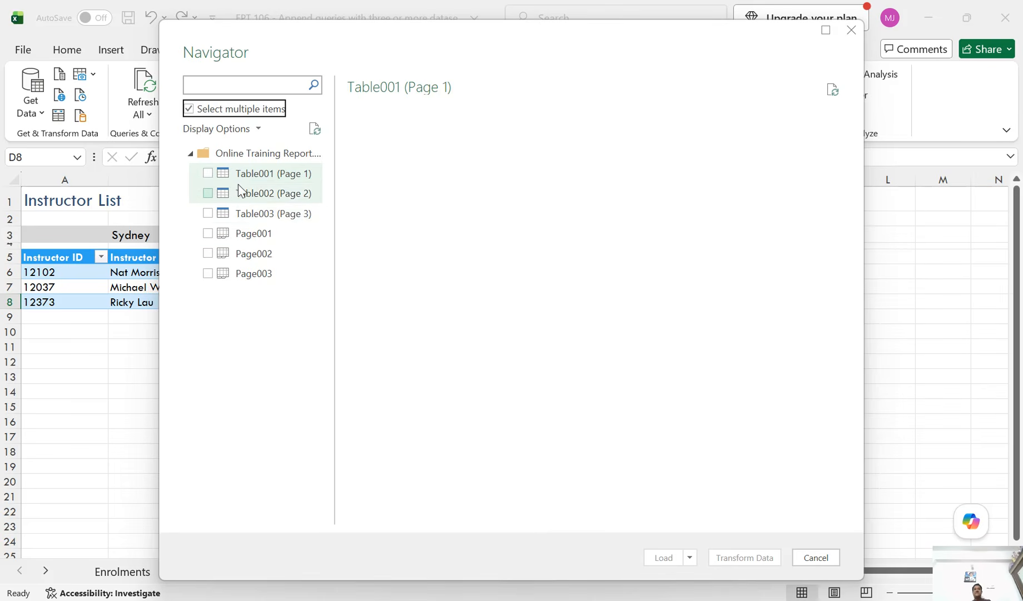
left_click(207, 172)
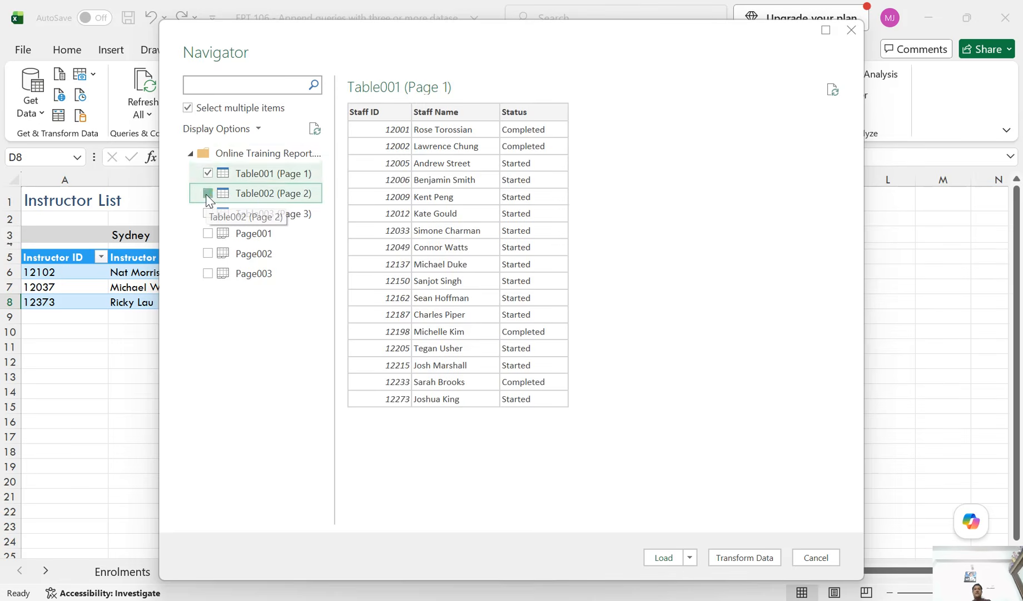
left_click(207, 192)
left_click(207, 213)
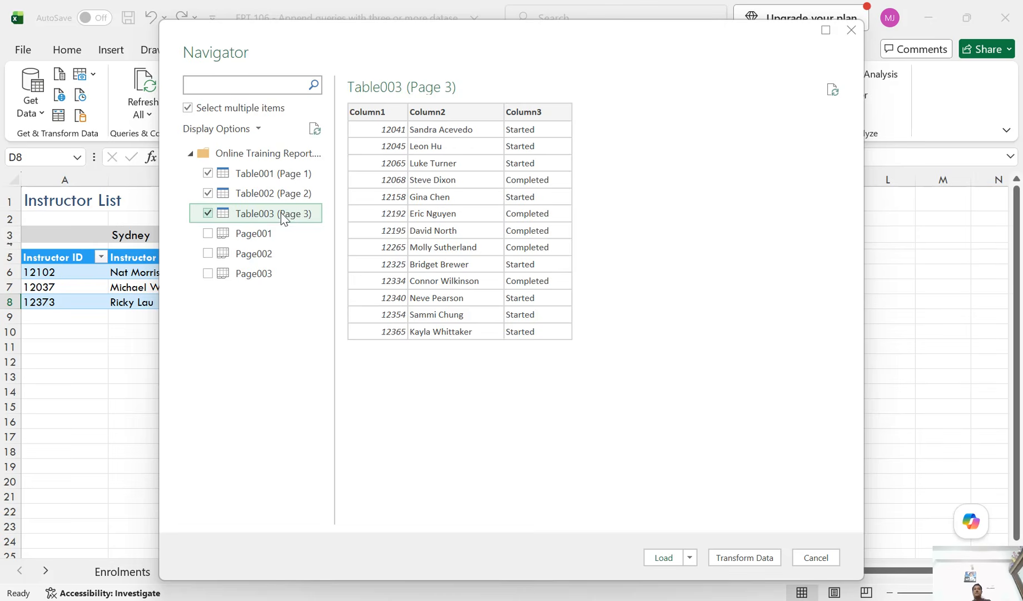
left_click(744, 558)
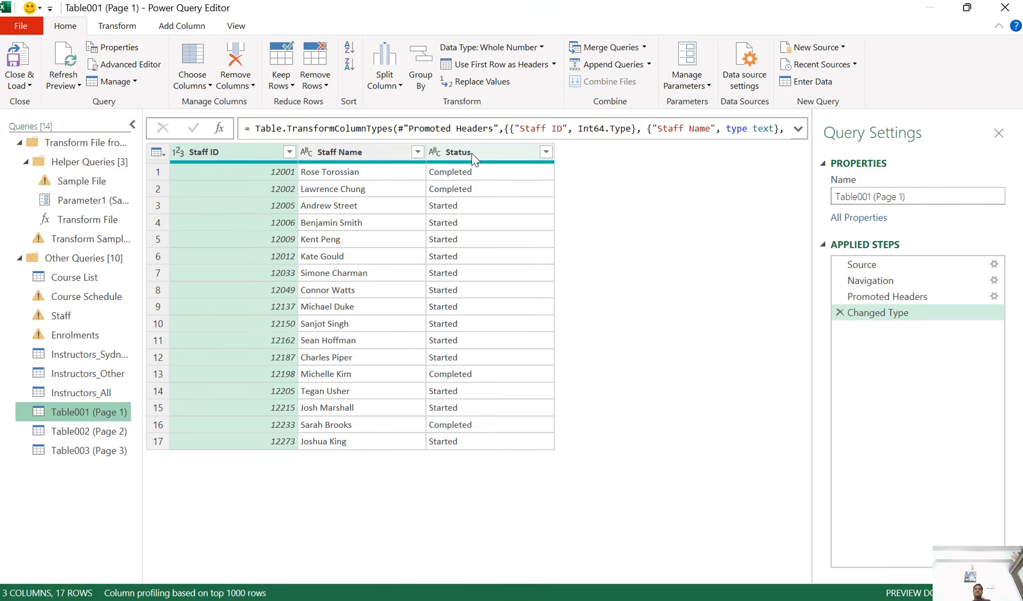
- Compare the column headers of the Table001, Table002 and Table003 queries
left_click(84, 437)
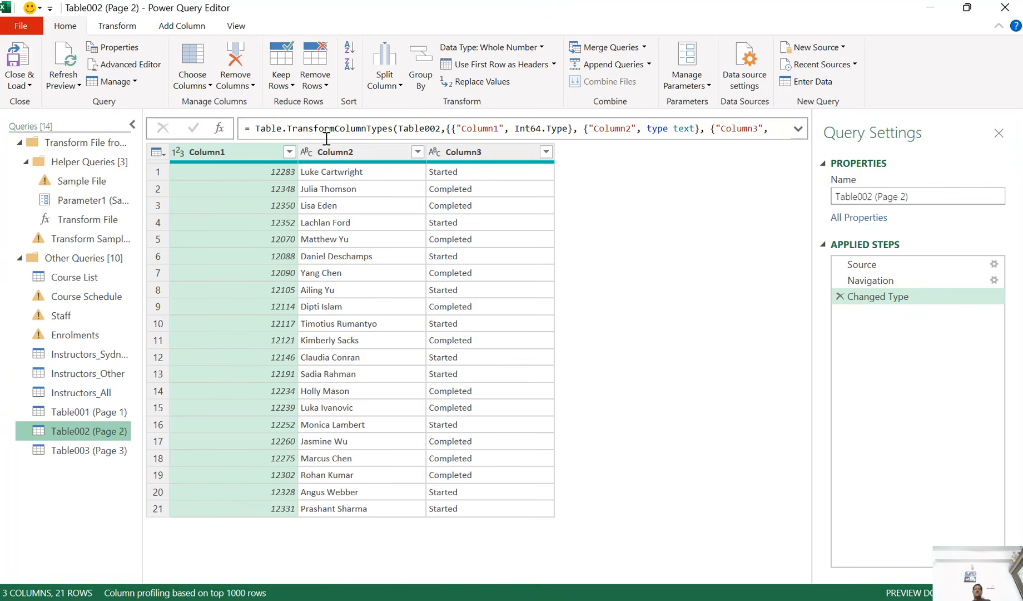
left_click(97, 450)
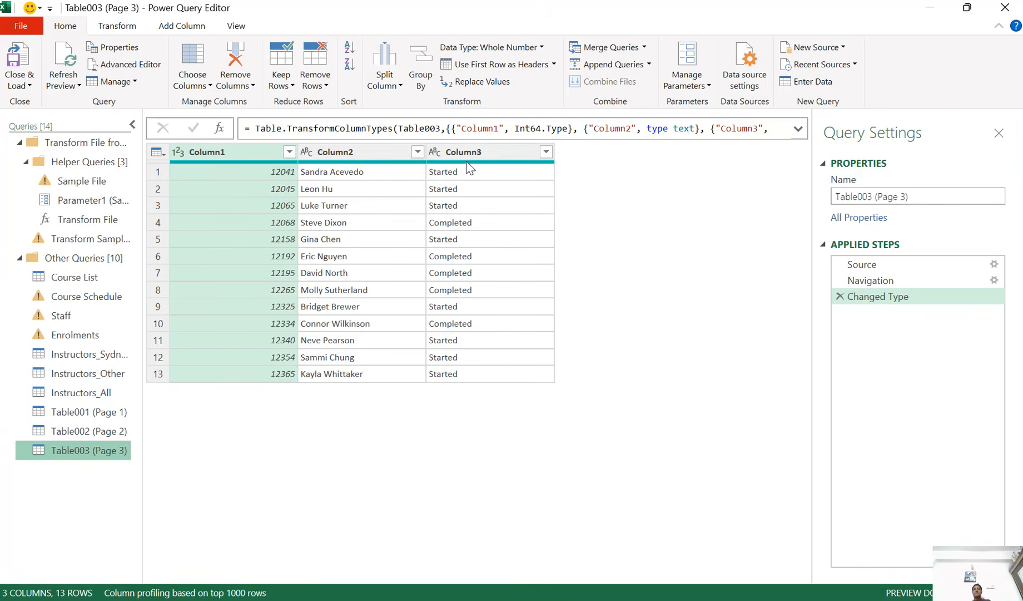
left_click(124, 412)
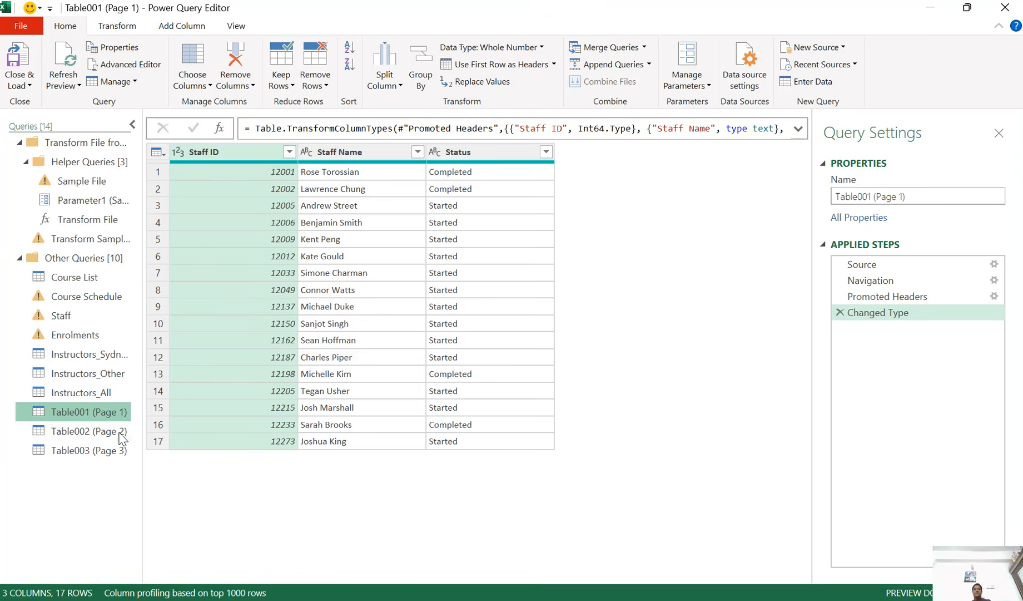
left_click(99, 435)
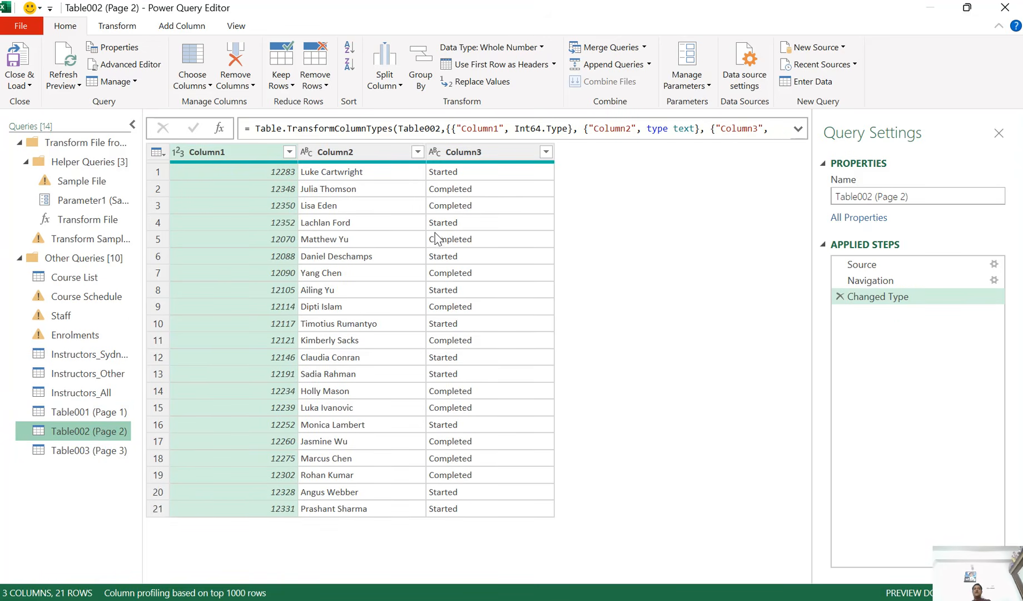
- Rename Column1, Column2 and Column3 of the Table002 query to Staff ID, Staff Name and Status
double_click(239, 152)
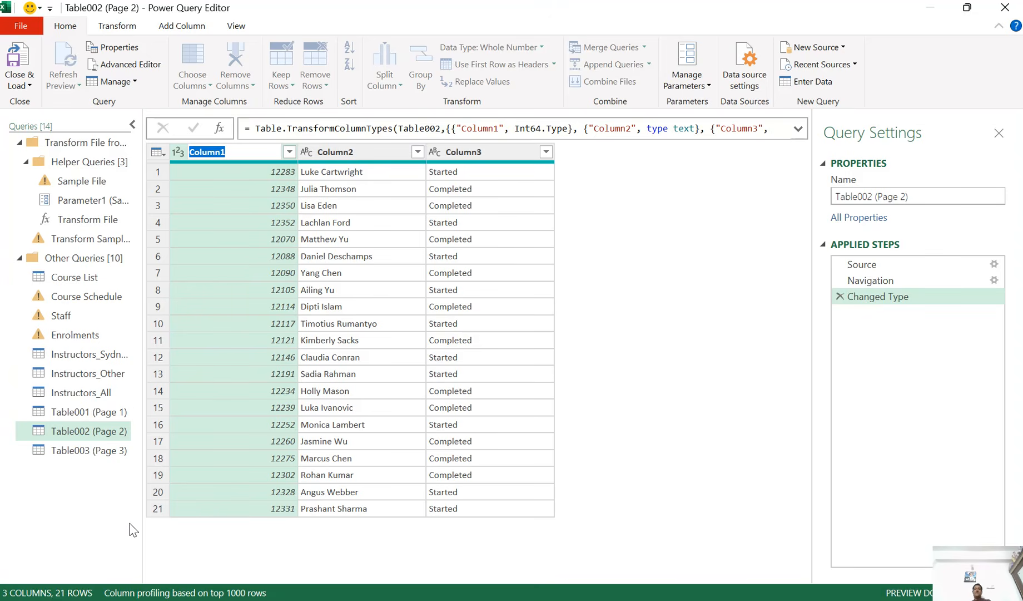
type("Staff ID")
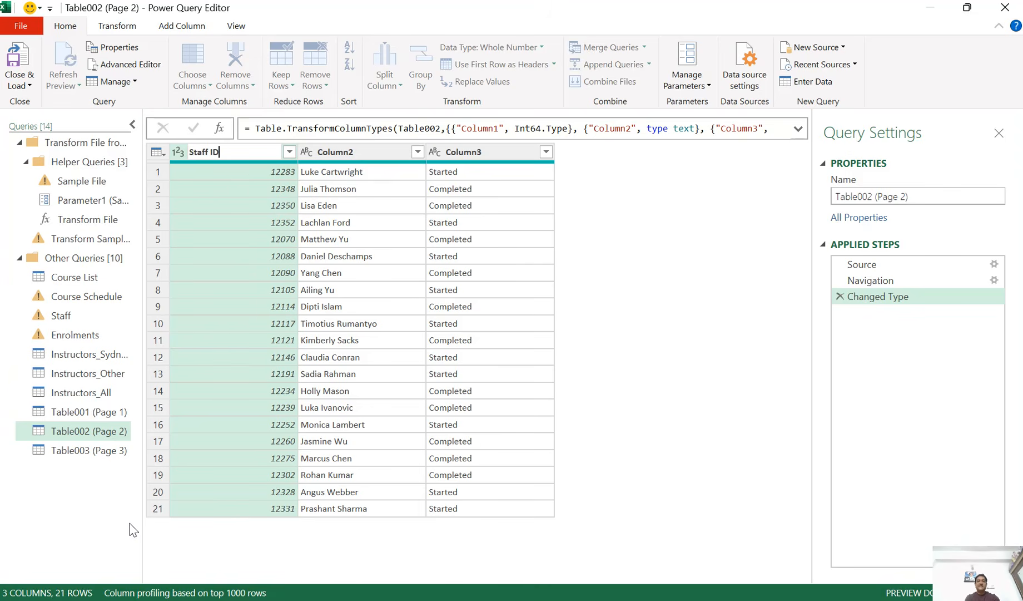
key("Return")
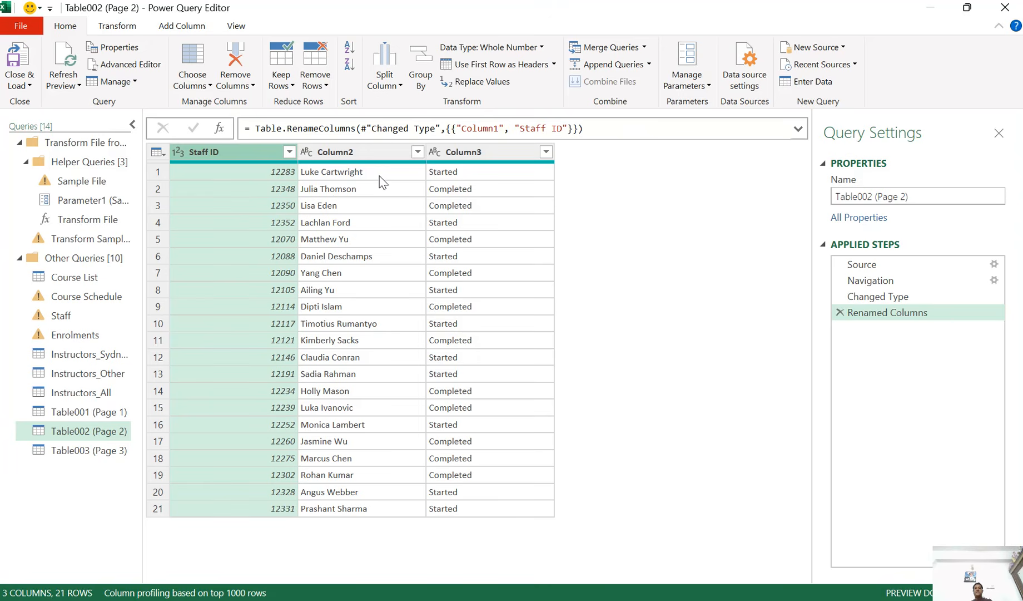
left_click(360, 149)
right_click(360, 148)
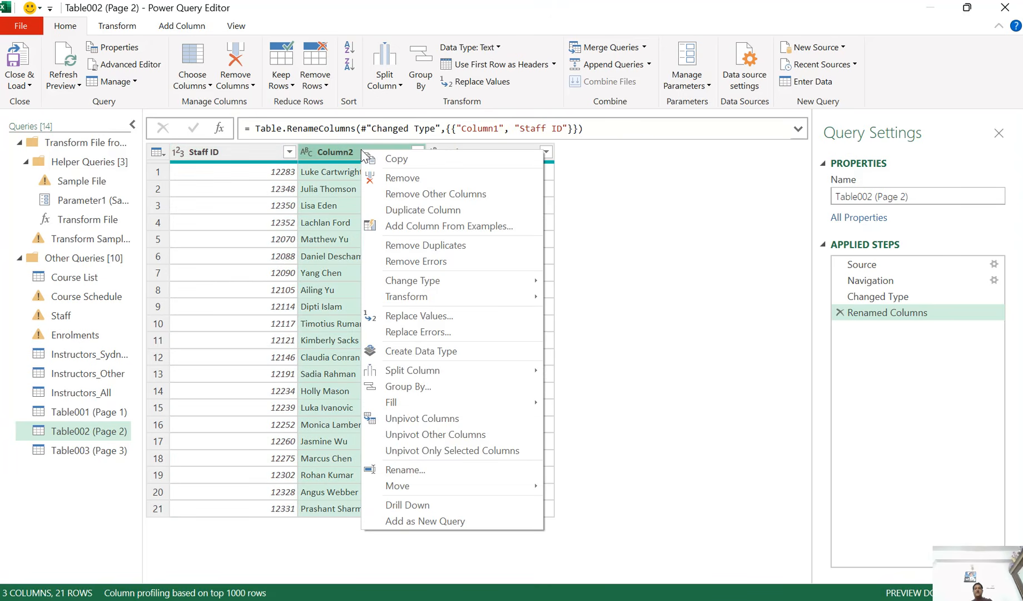
left_click(409, 472)
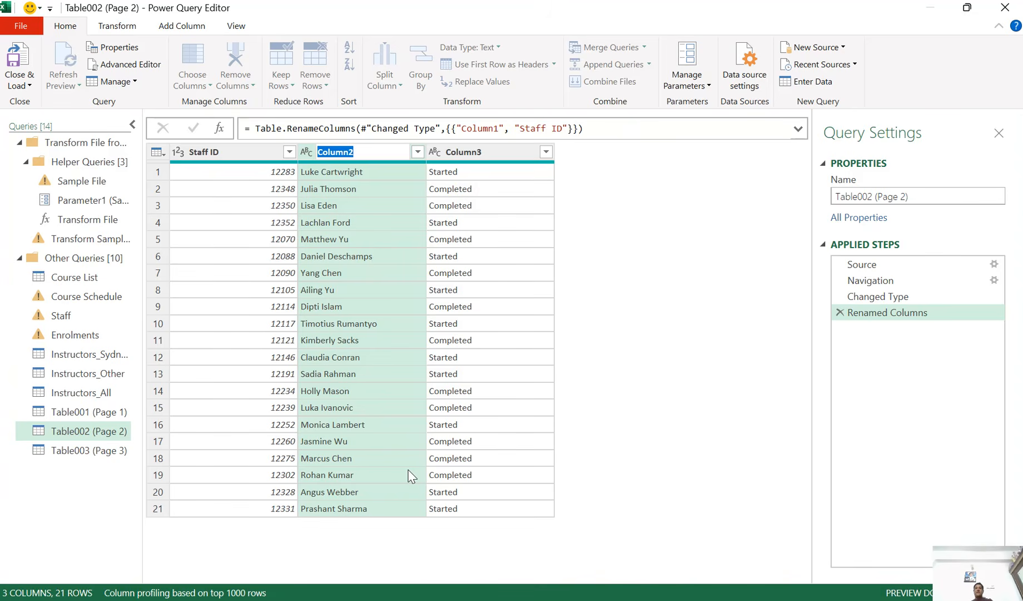
type("Staff Name")
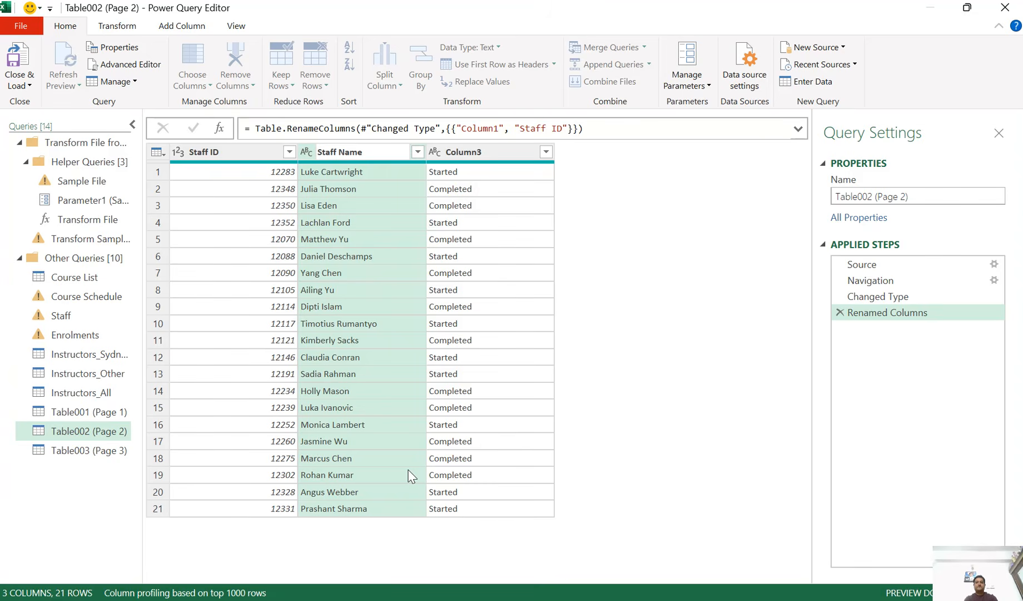
key("Return")
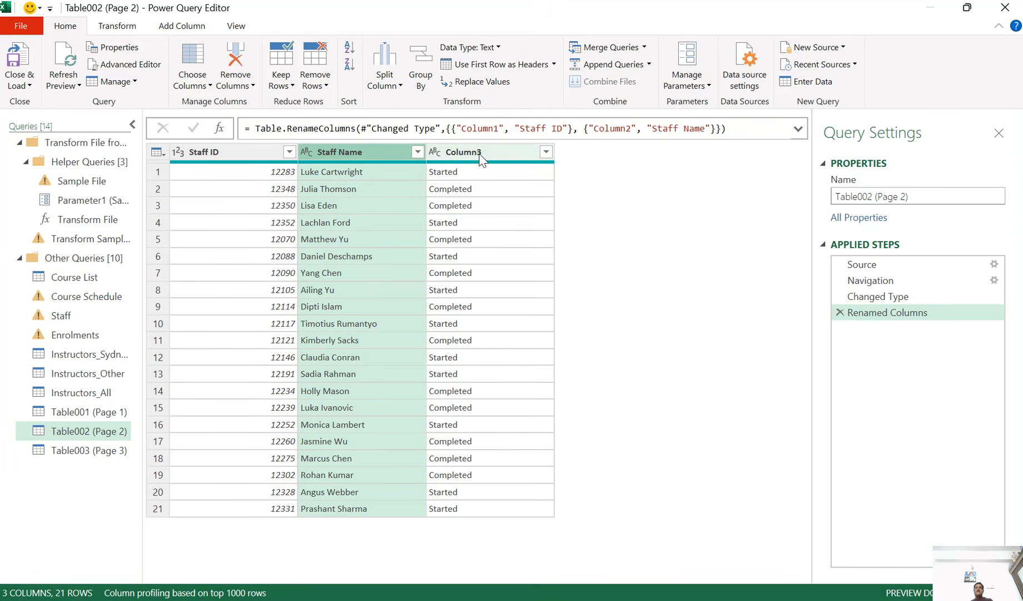
double_click(479, 153)
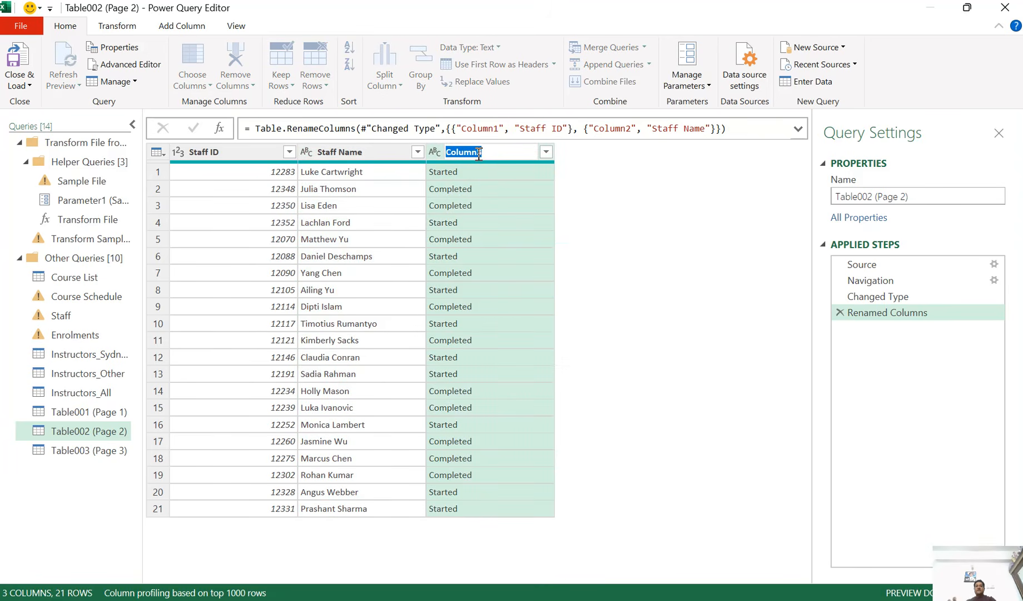
type("Status")
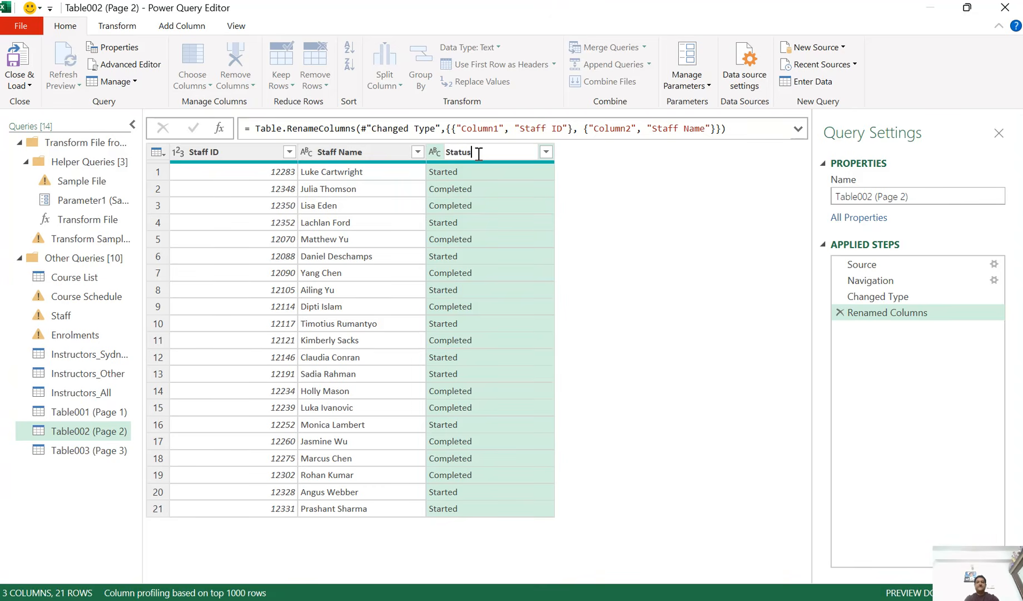
key("Return")
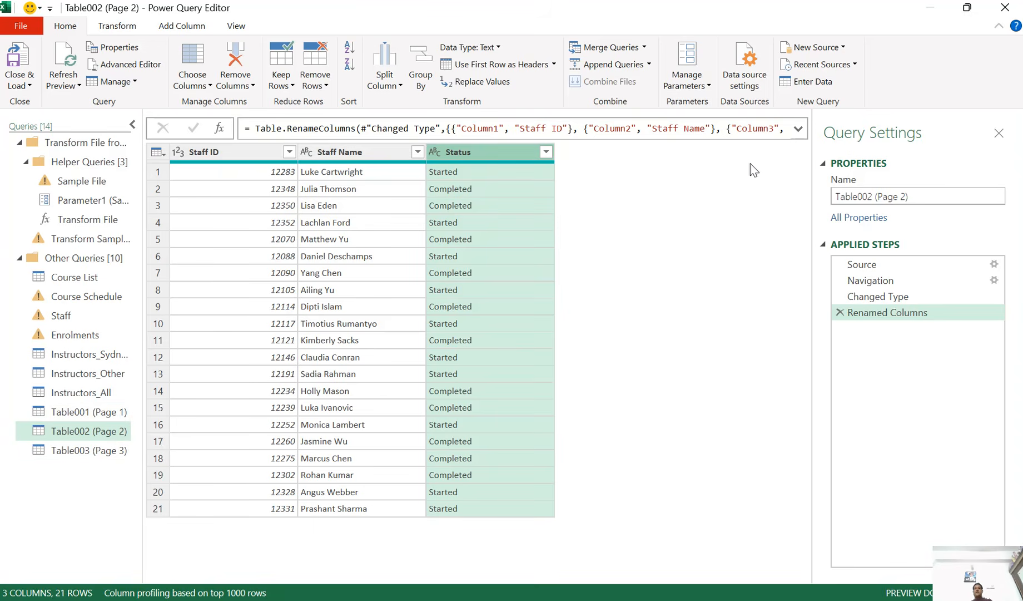
- Copy the complete Table.RenameColumns formula from the Renamed Columns step of the Table002 query
left_click(799, 130)
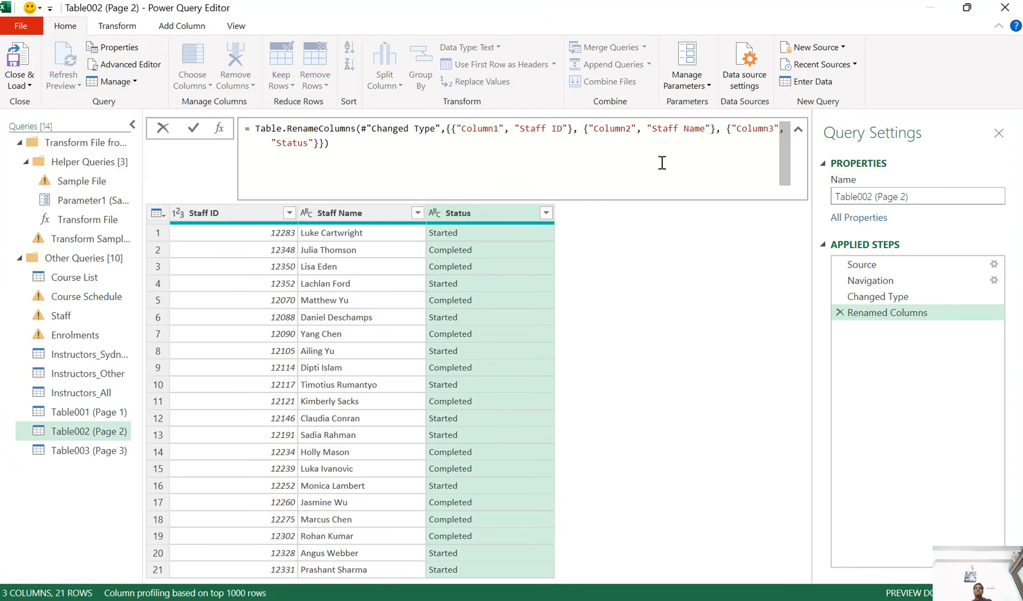
left_click(798, 131)
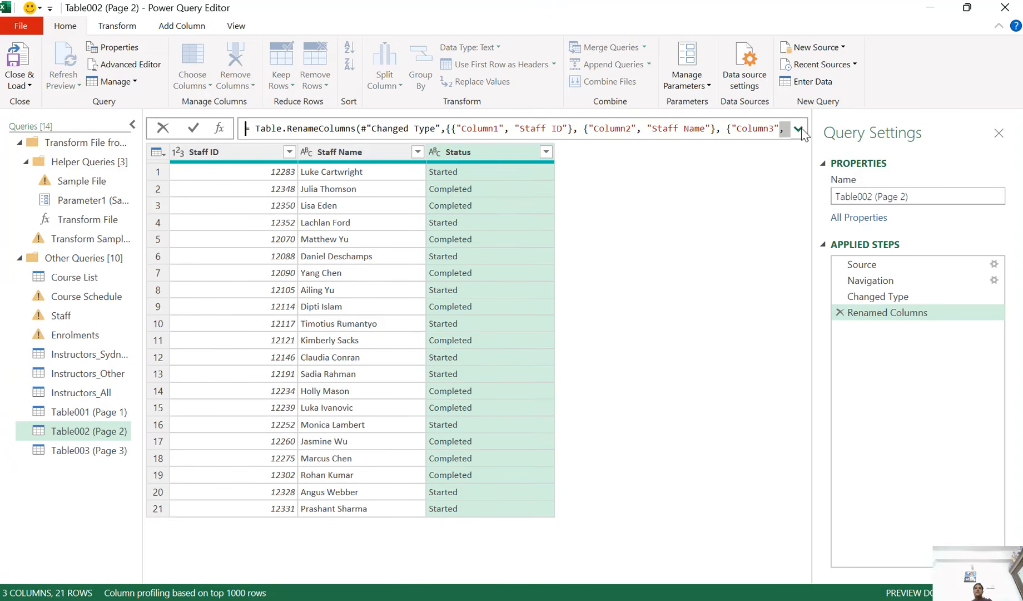
left_click(77, 450)
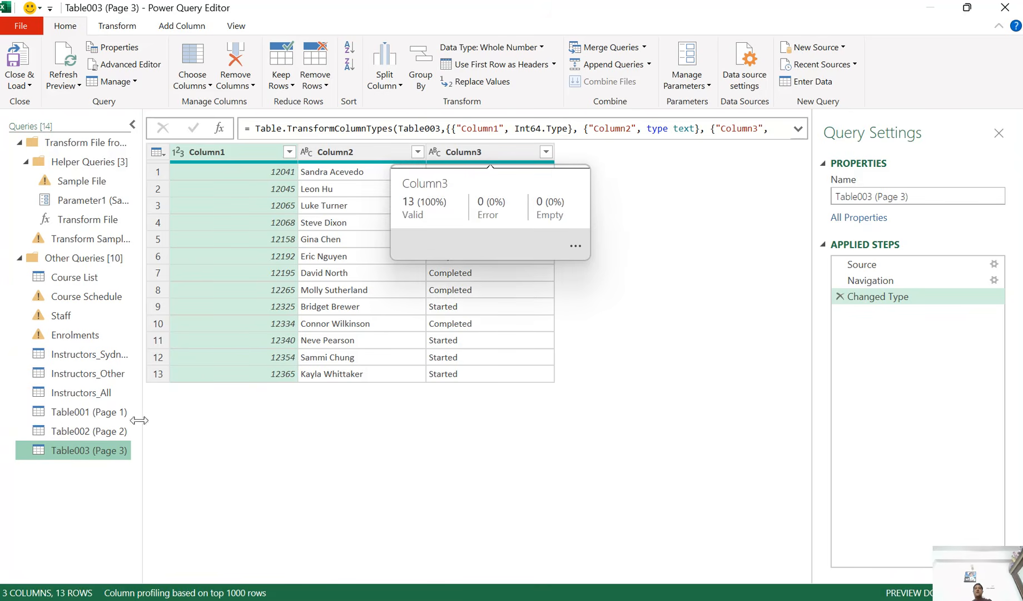
left_click(106, 433)
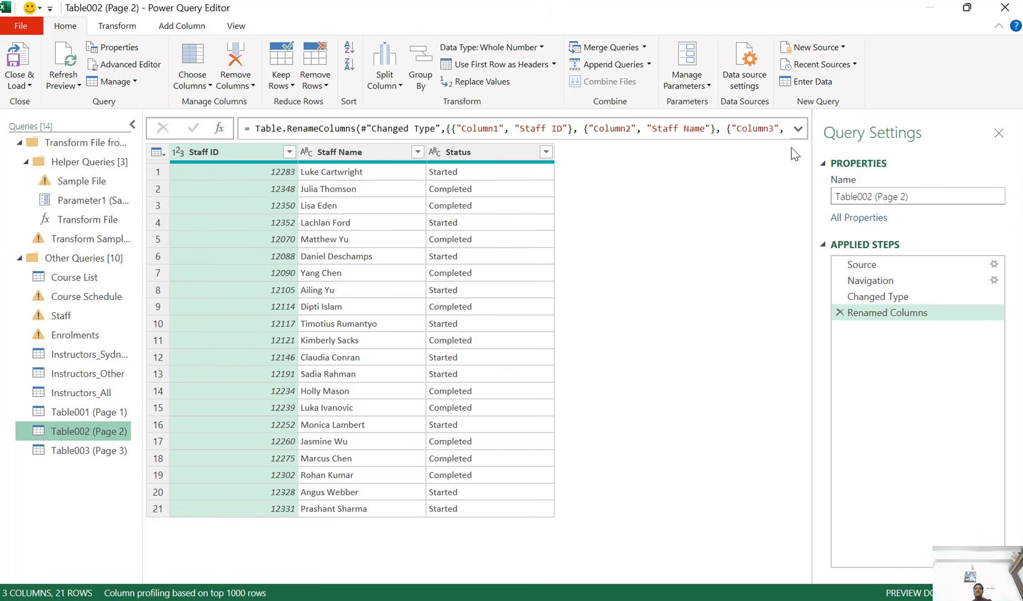
left_click(798, 130)
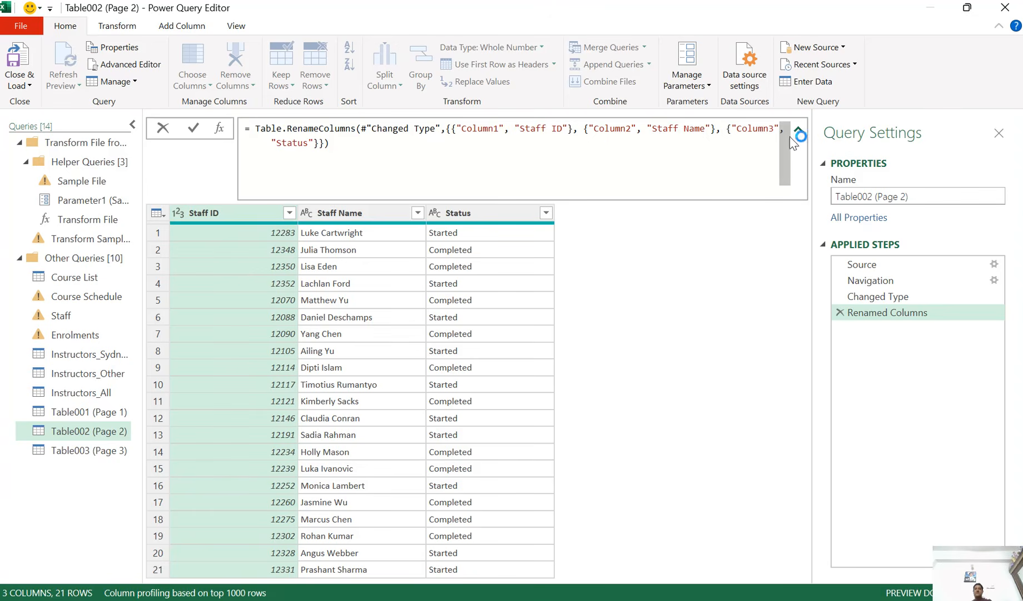
left_click(383, 149)
key("ctrl+a")
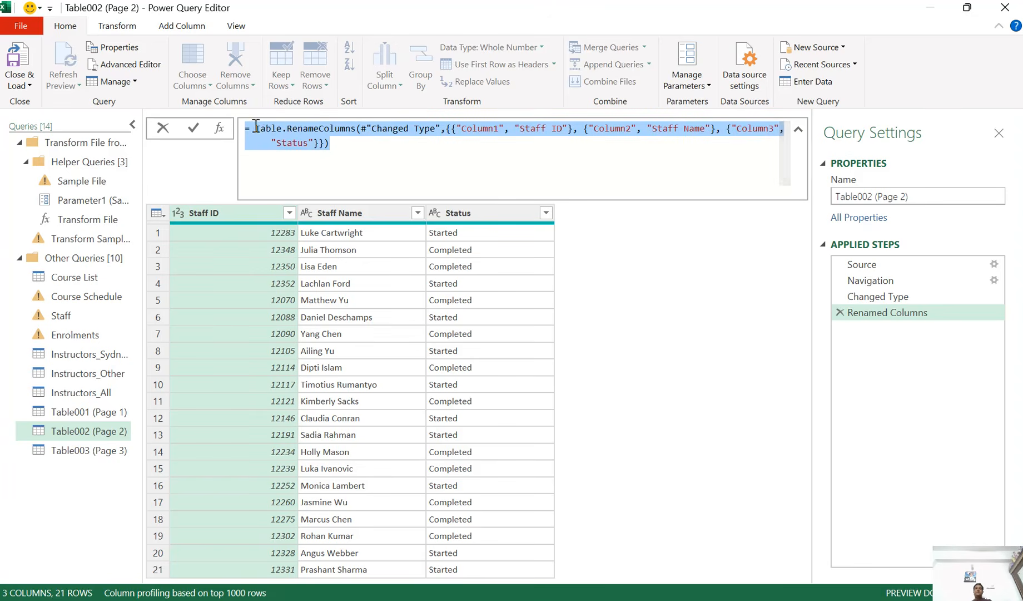
right_click(305, 129)
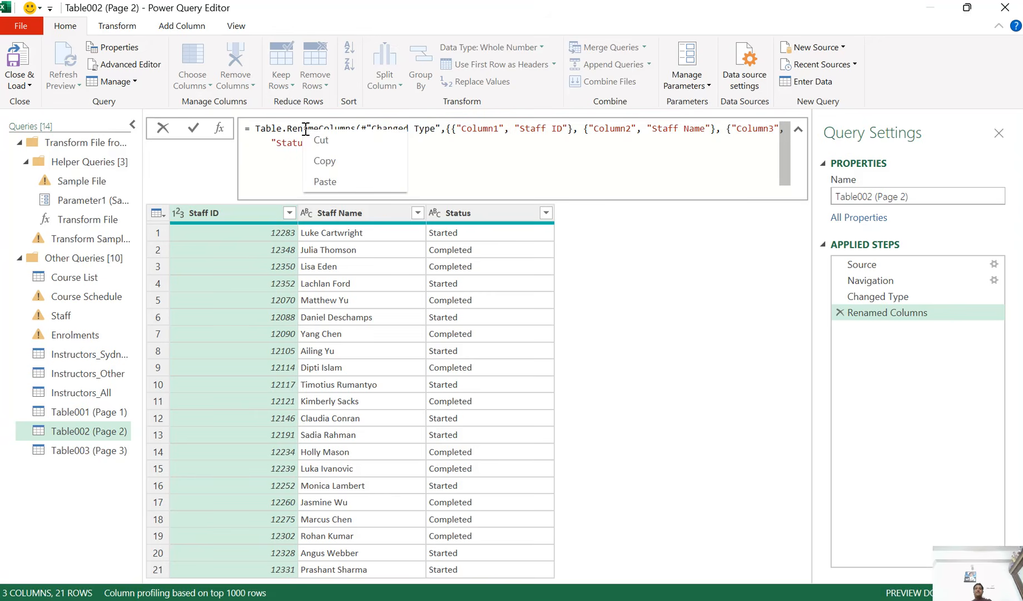
left_click(332, 161)
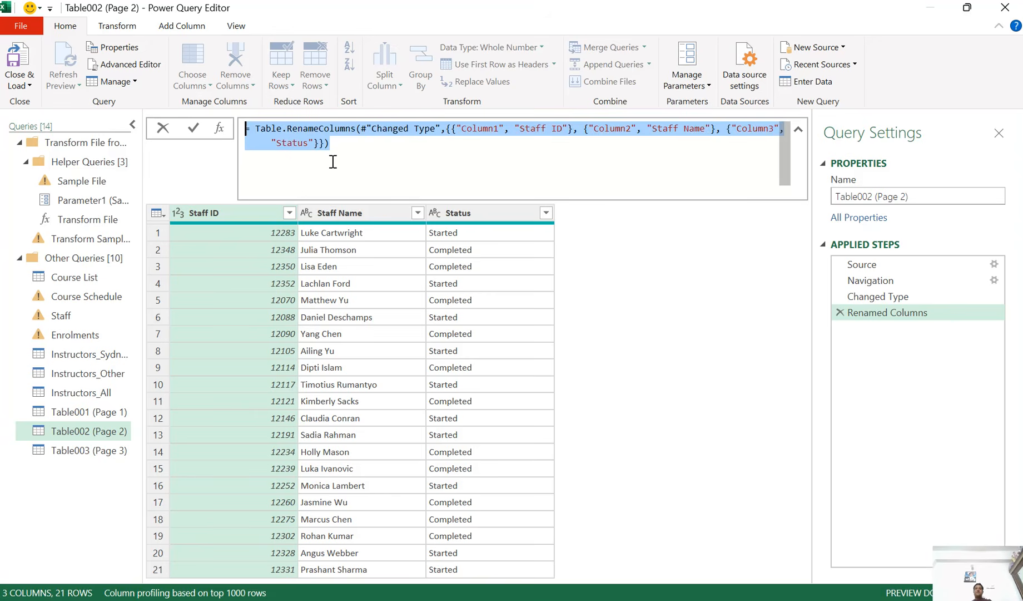
left_click(799, 131)
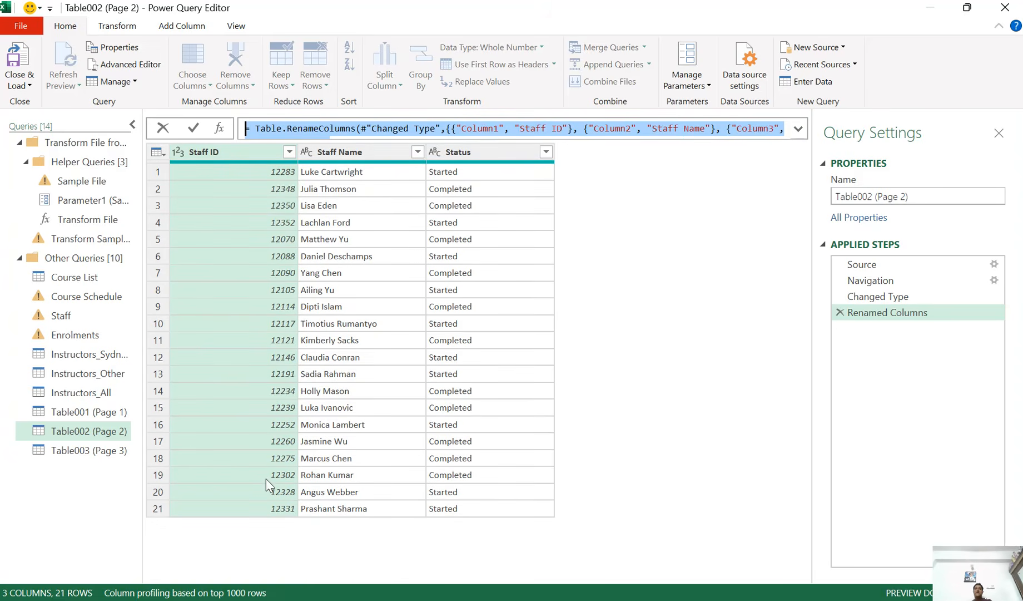
- Add a custom step after Changed Type in the Table003 query and replace its formula with the copied Table.RenameColumns formula
left_click(81, 450)
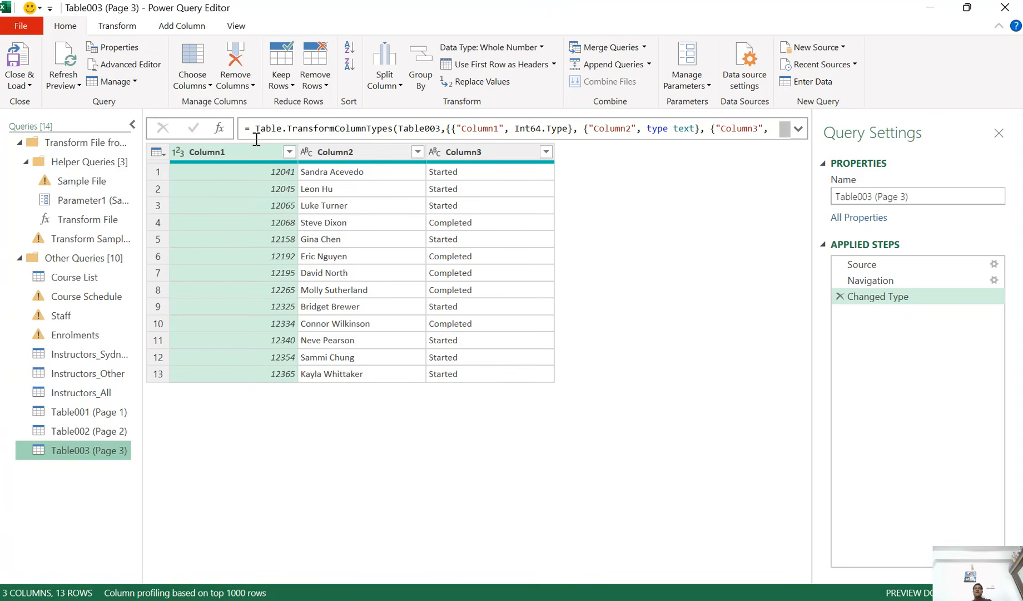
left_click(219, 130)
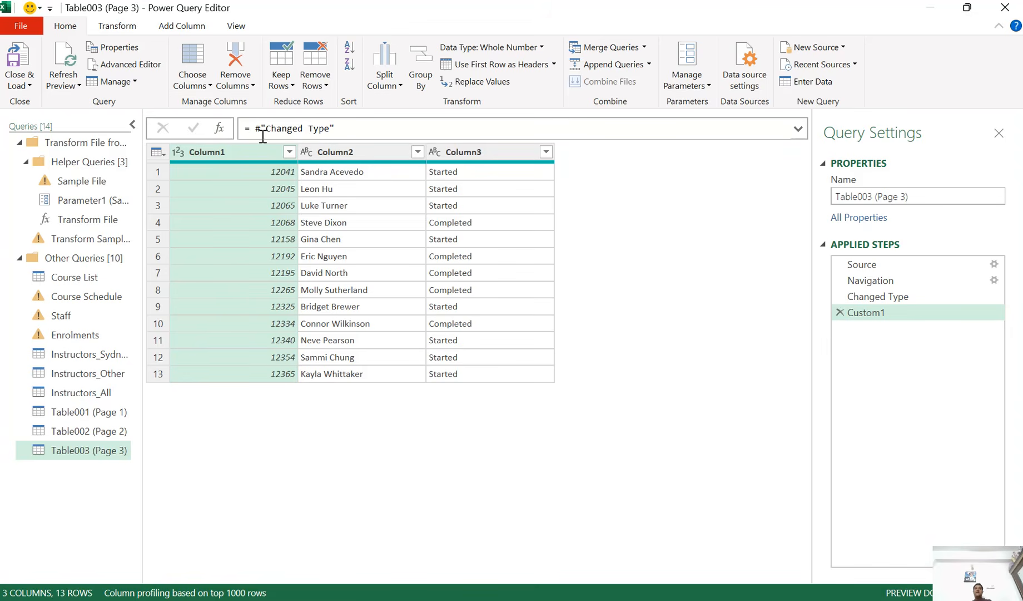
left_click(365, 129)
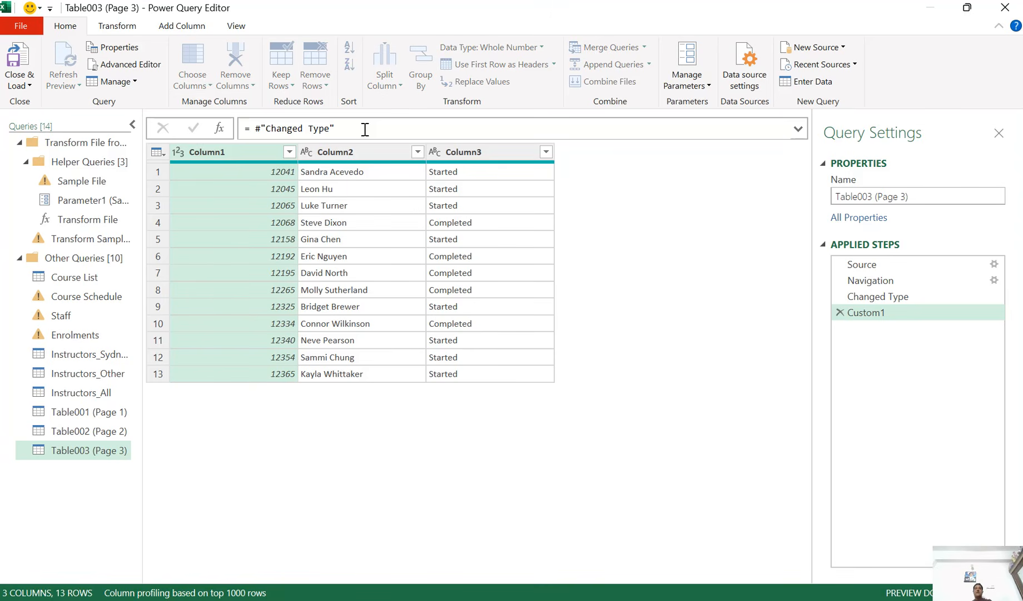
left_click_drag(365, 129, 234, 133)
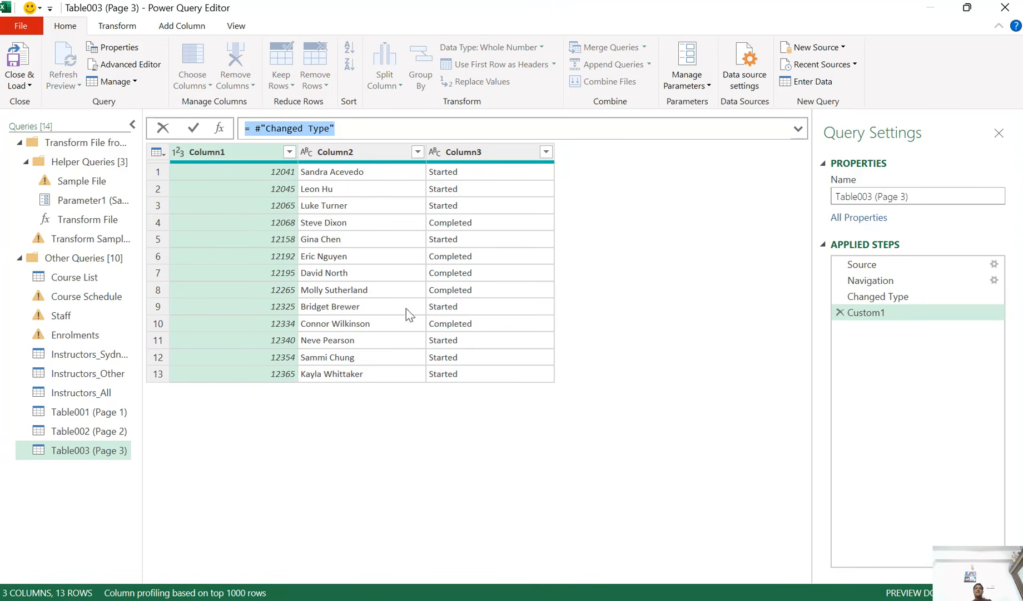
right_click(300, 126)
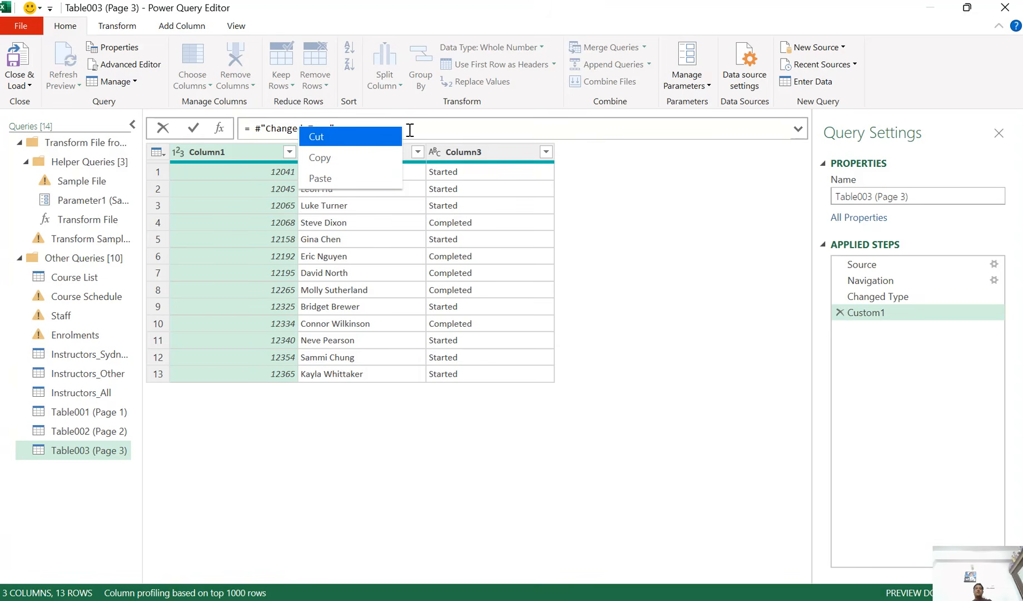
left_click(436, 128)
left_click_drag(345, 128, 236, 133)
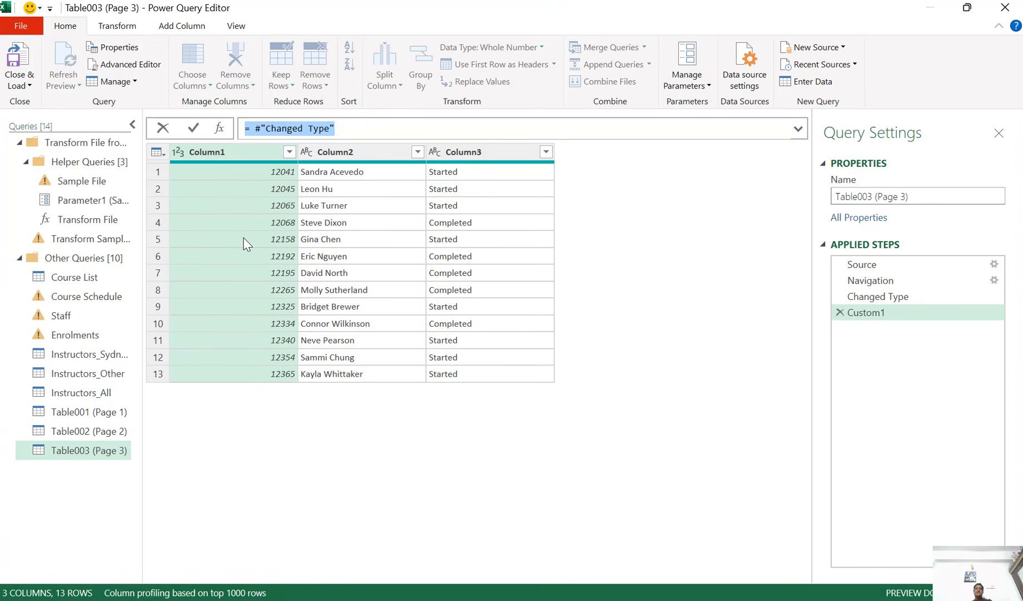
key("Delete")
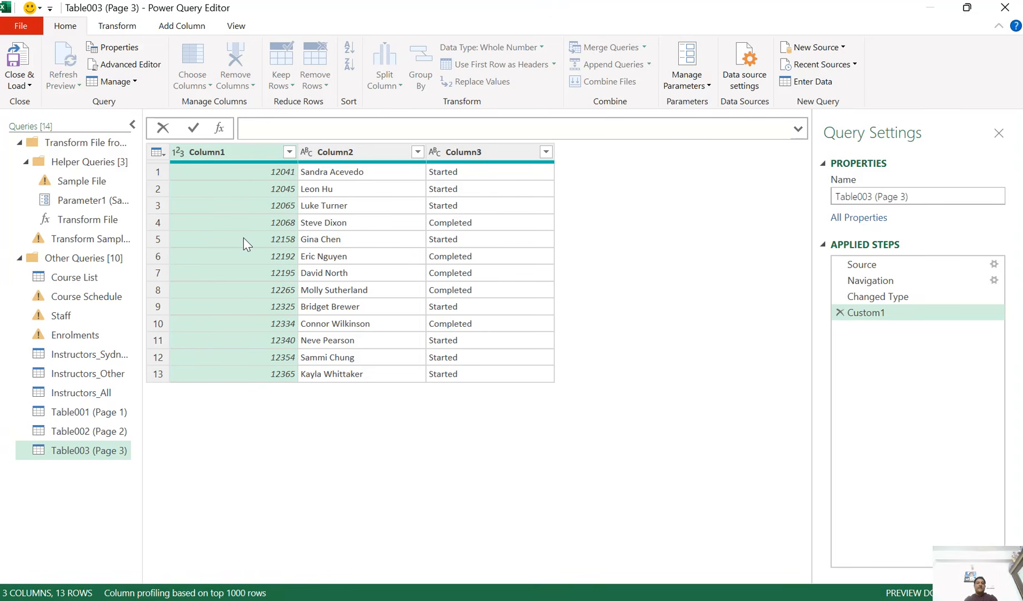
key("ctrl+v")
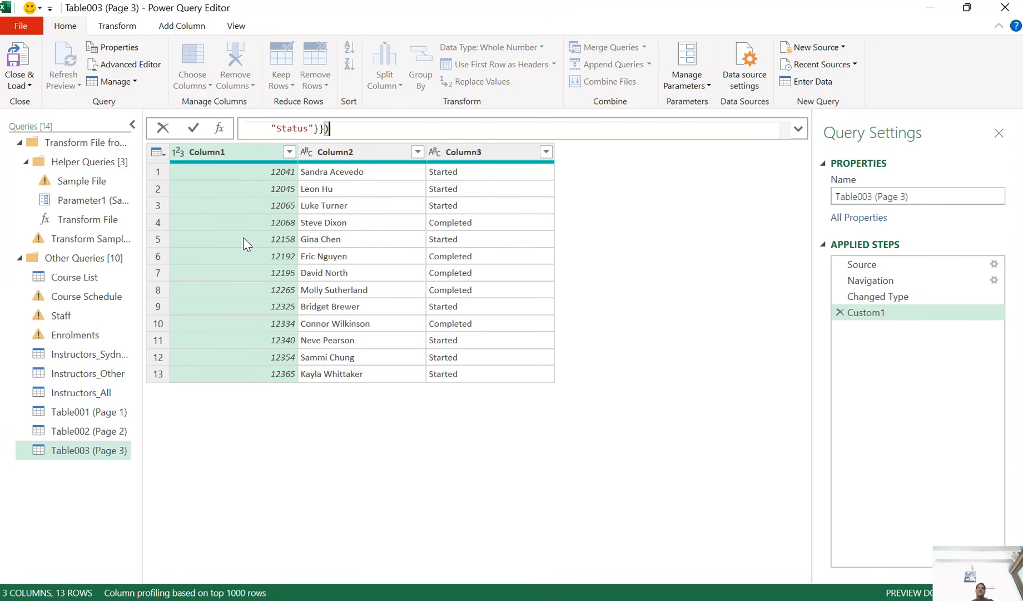
left_click(798, 129)
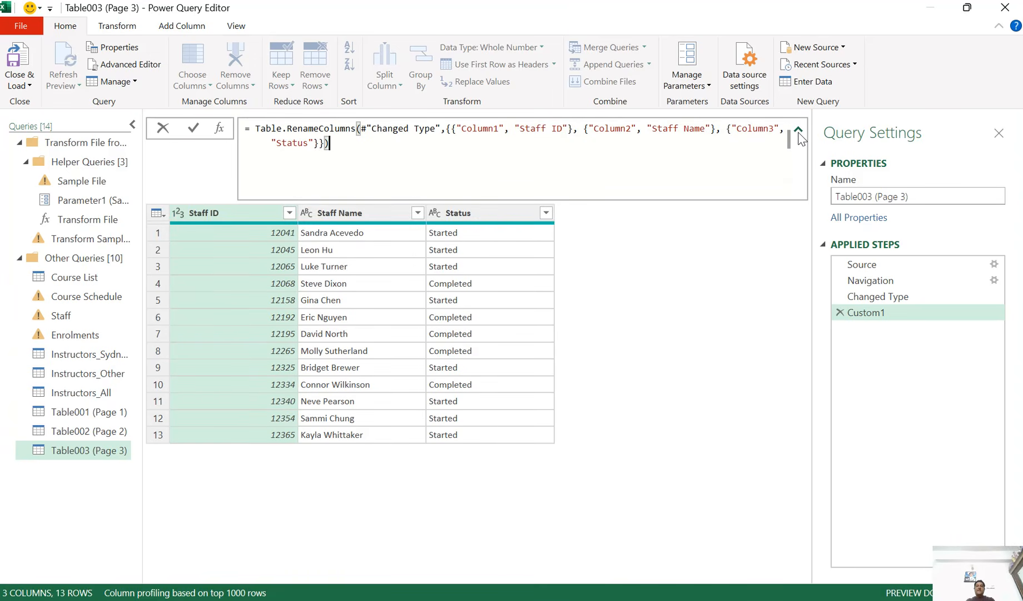
key("Return")
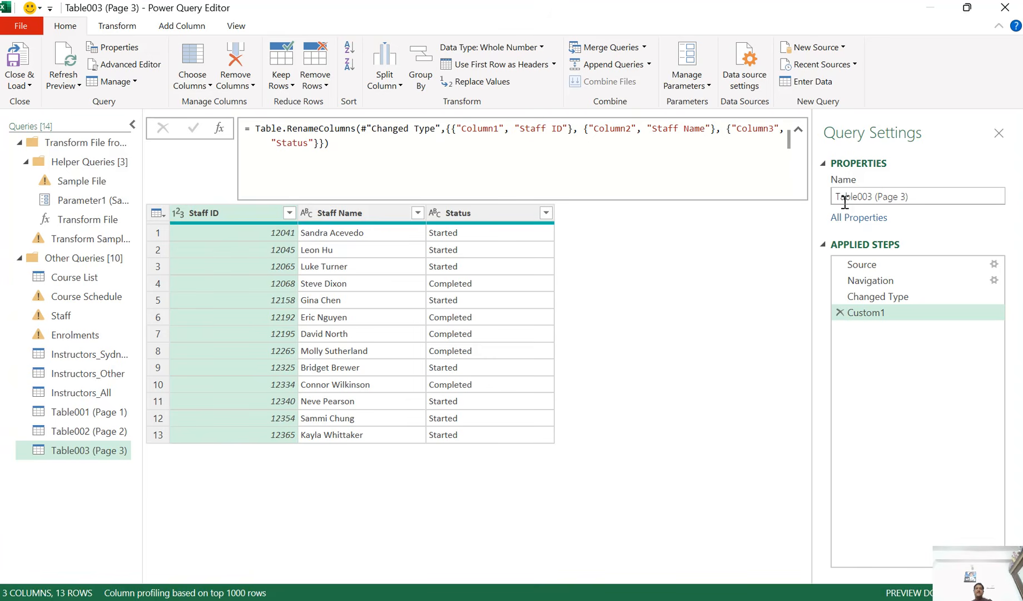
left_click(798, 130)
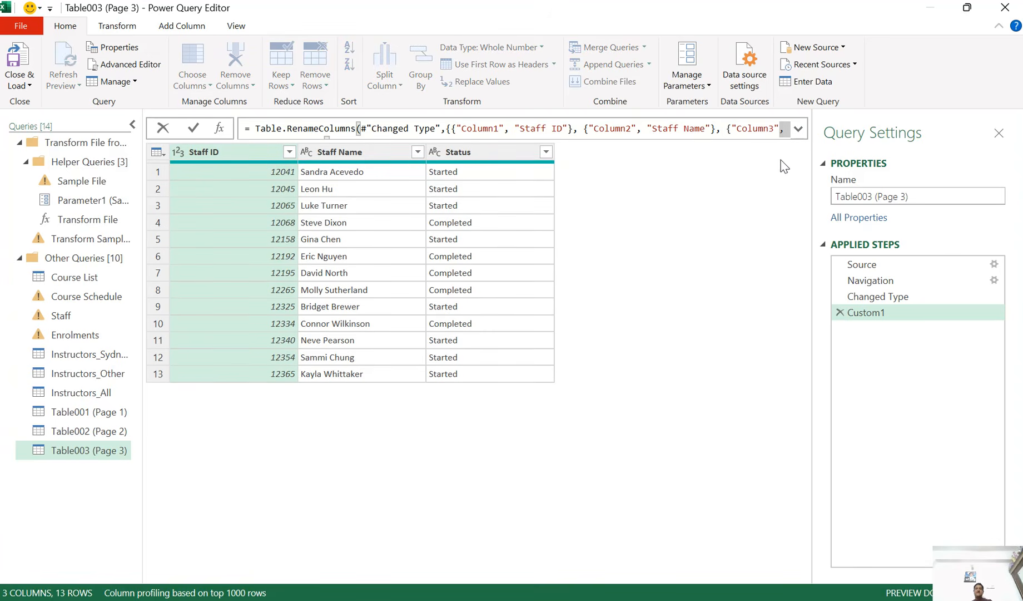
left_click(100, 456)
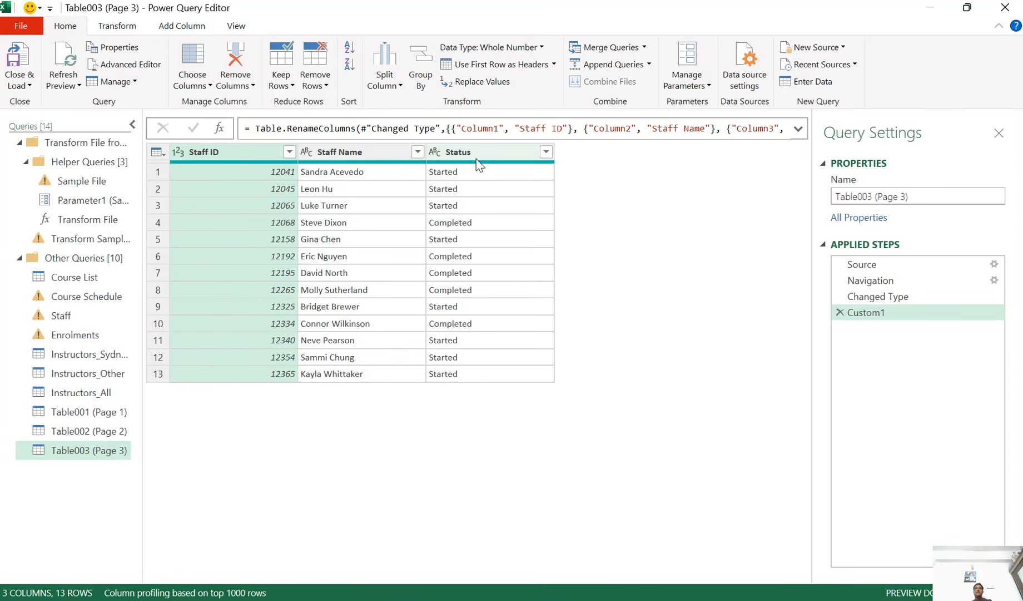
- Change the Staff ID column of the Table001 (Page 1) query to the Text data type, replacing the current conversion
left_click(94, 432)
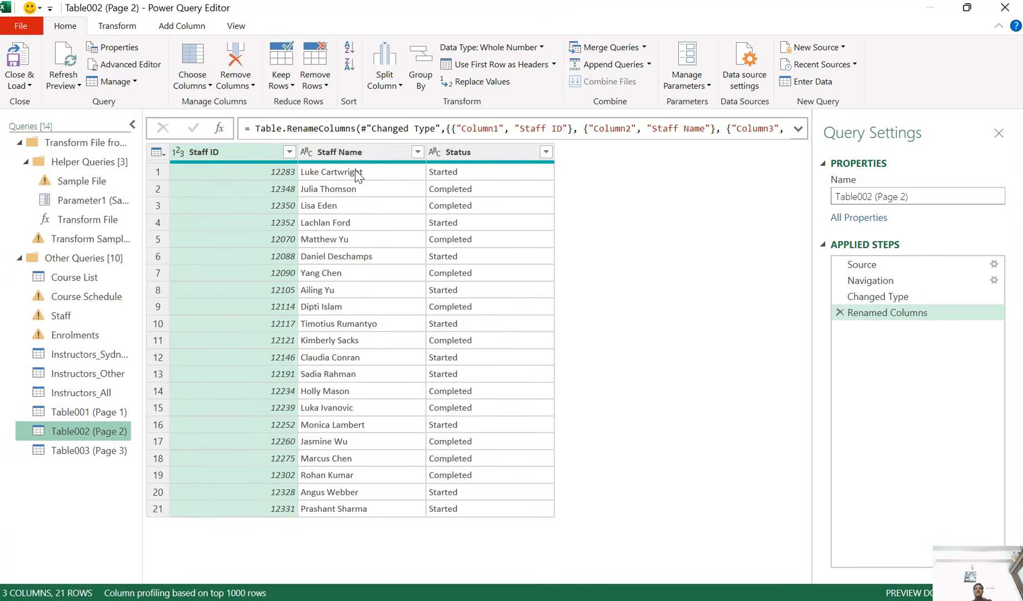
left_click(89, 411)
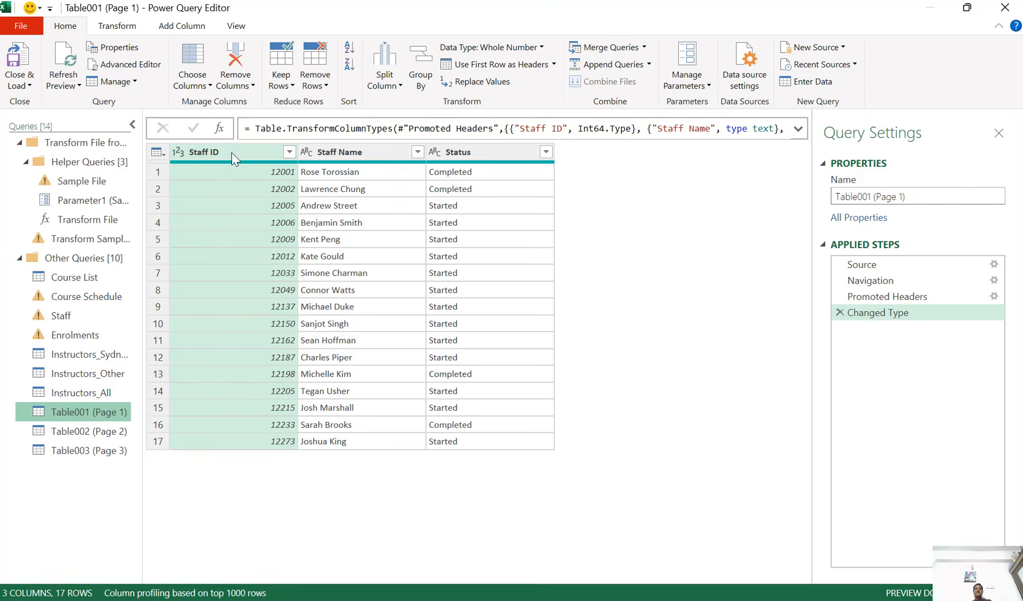
left_click(178, 156)
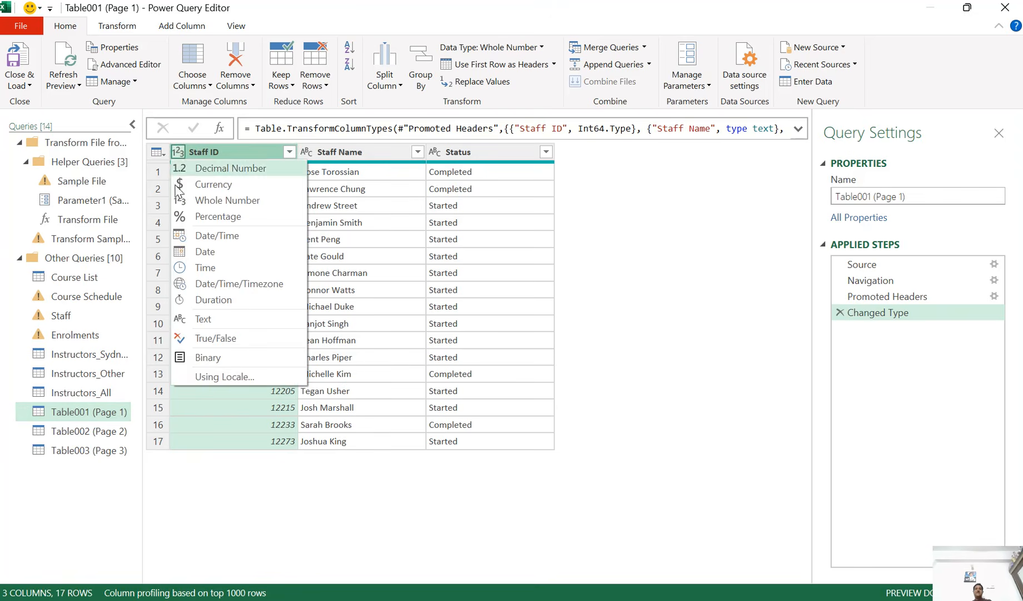
left_click(210, 314)
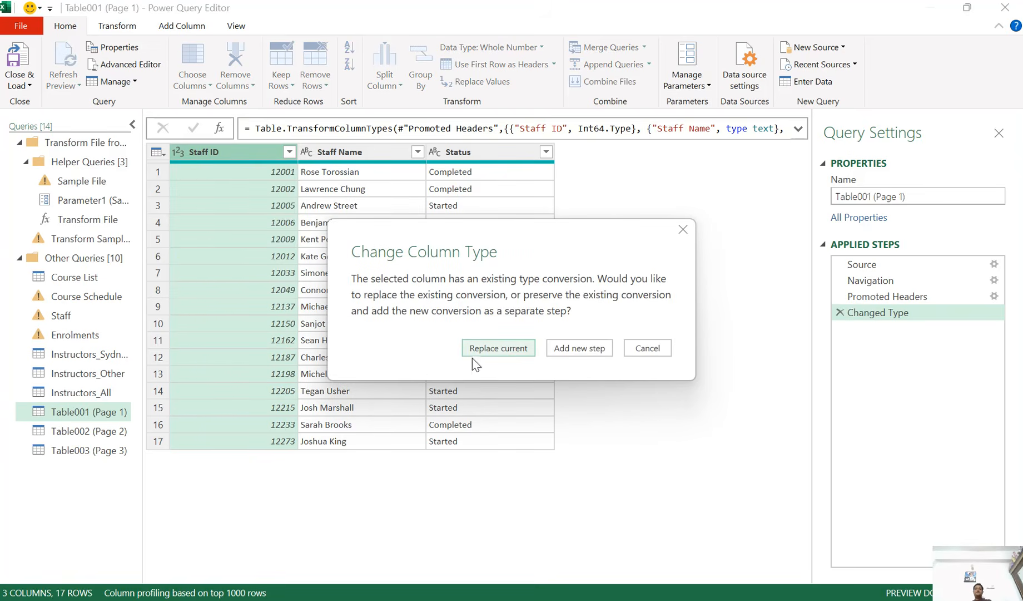
left_click(490, 348)
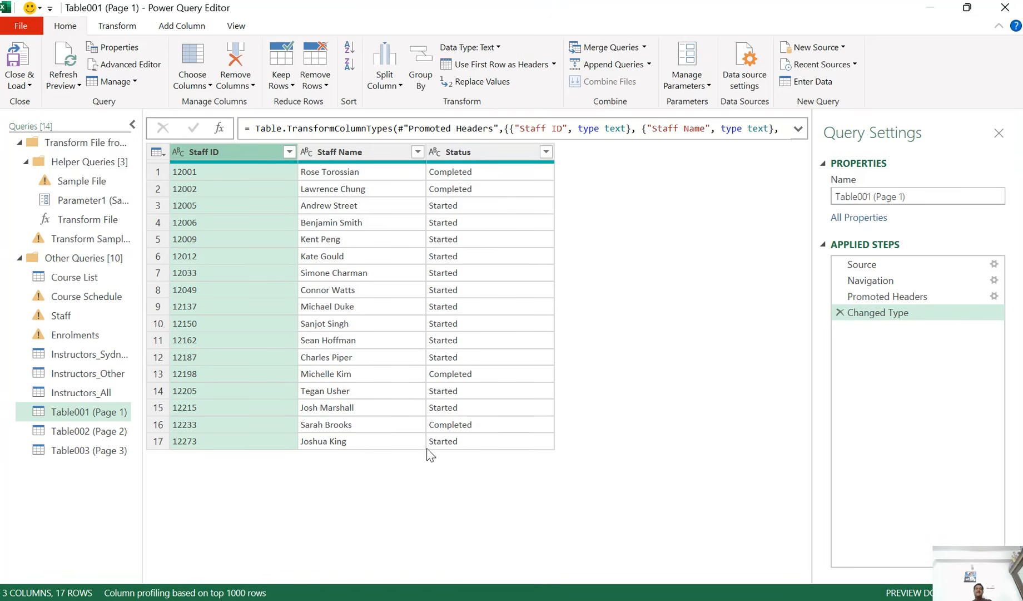
- Change the Staff ID column to the Text data type in the Table002 (Page 2) and Table003 (Page 3) queries
left_click(110, 437)
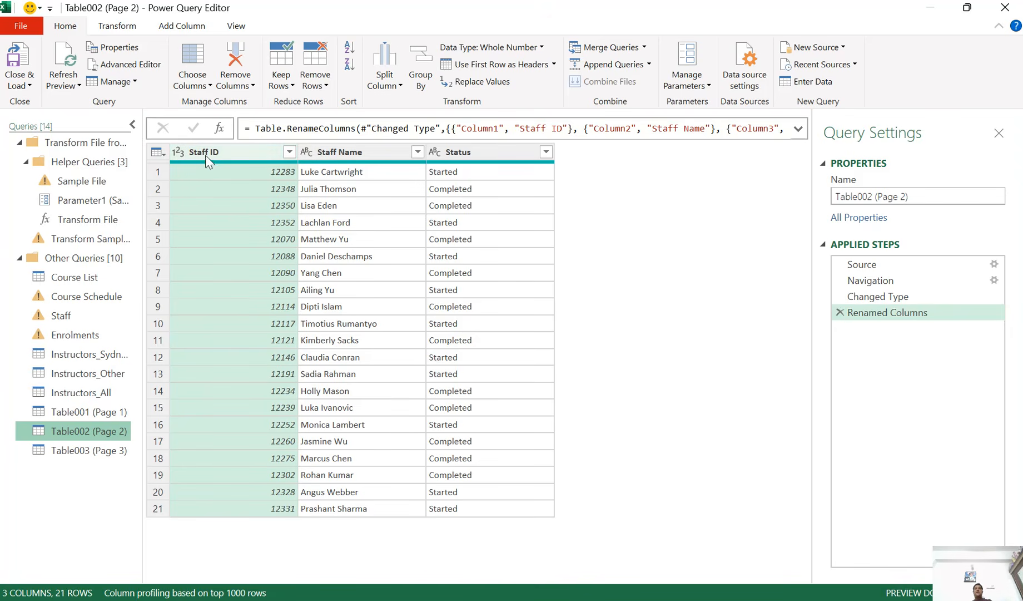
left_click(177, 151)
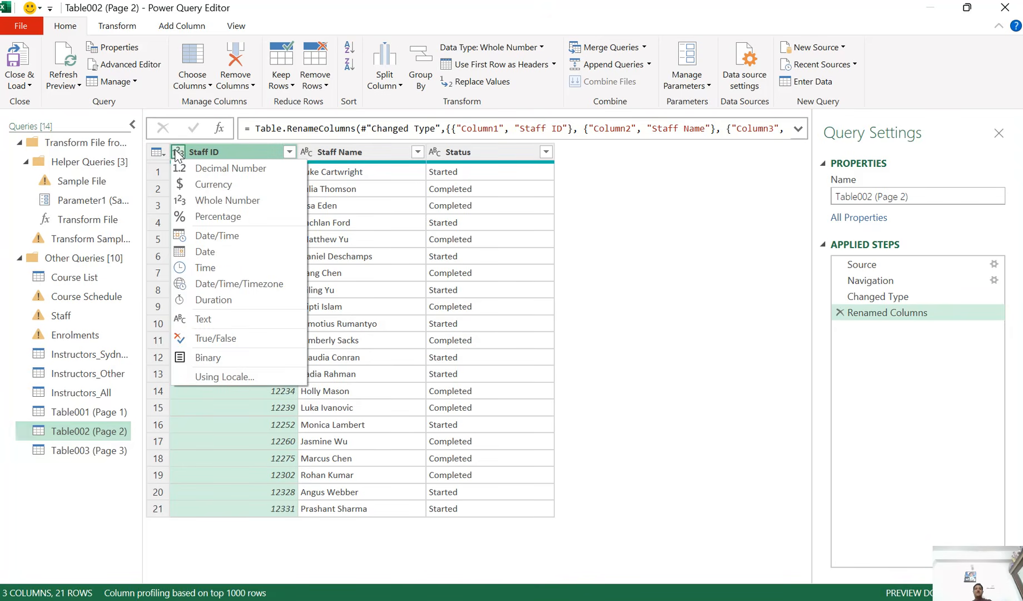
left_click(199, 324)
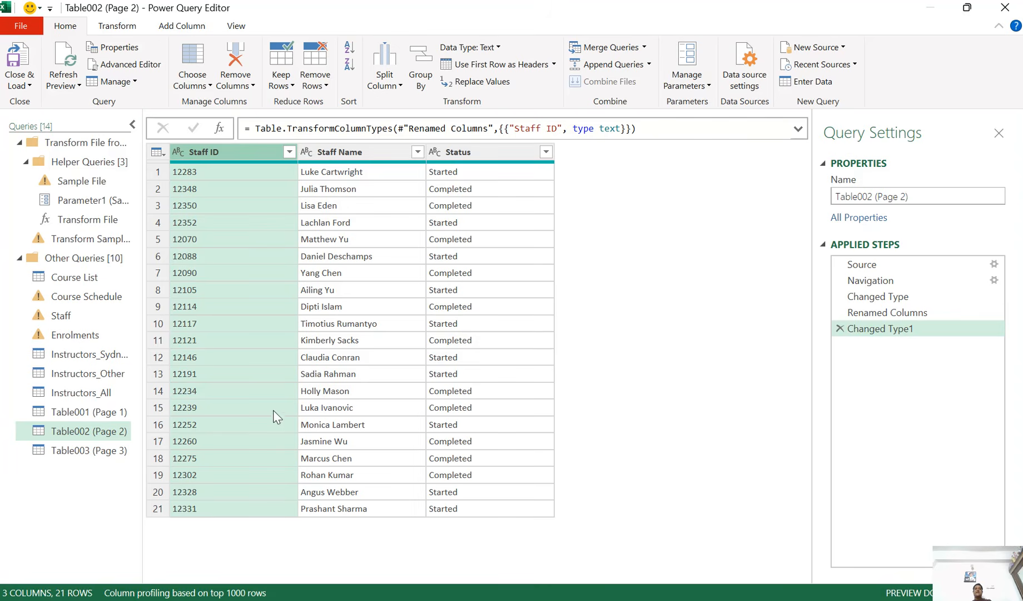
left_click(86, 450)
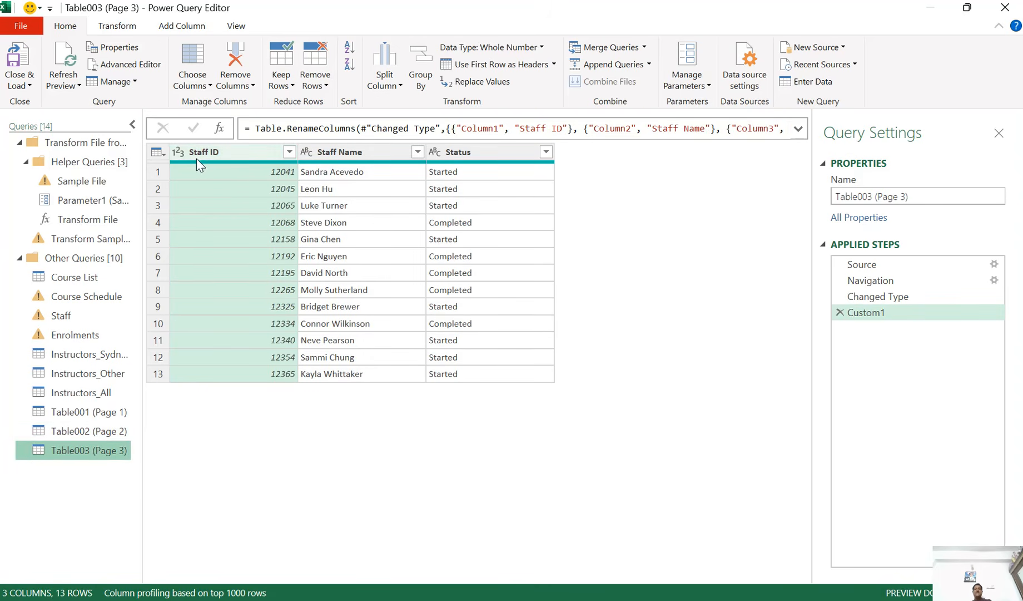
left_click(177, 152)
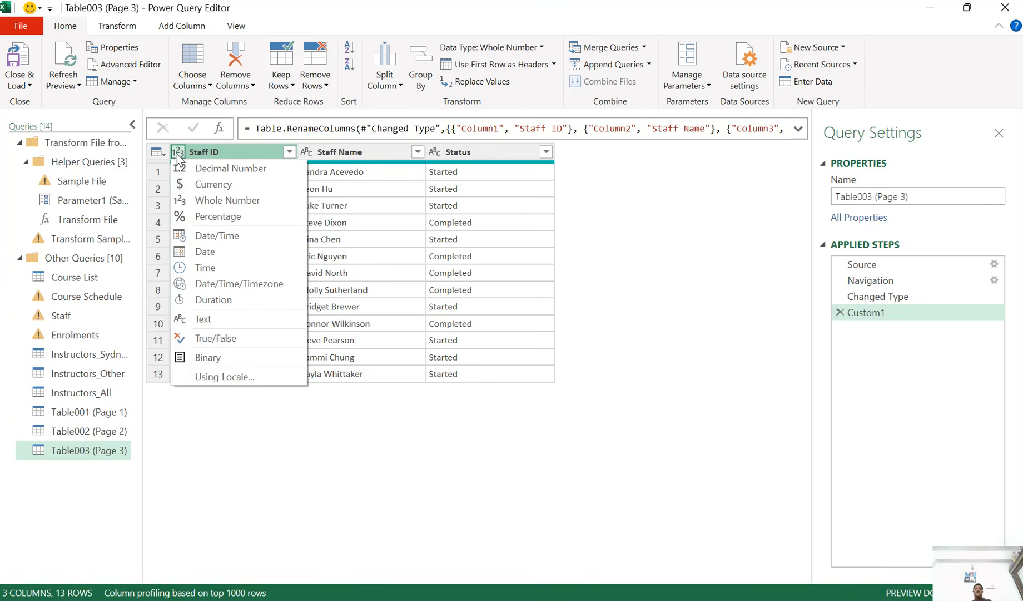
left_click(198, 317)
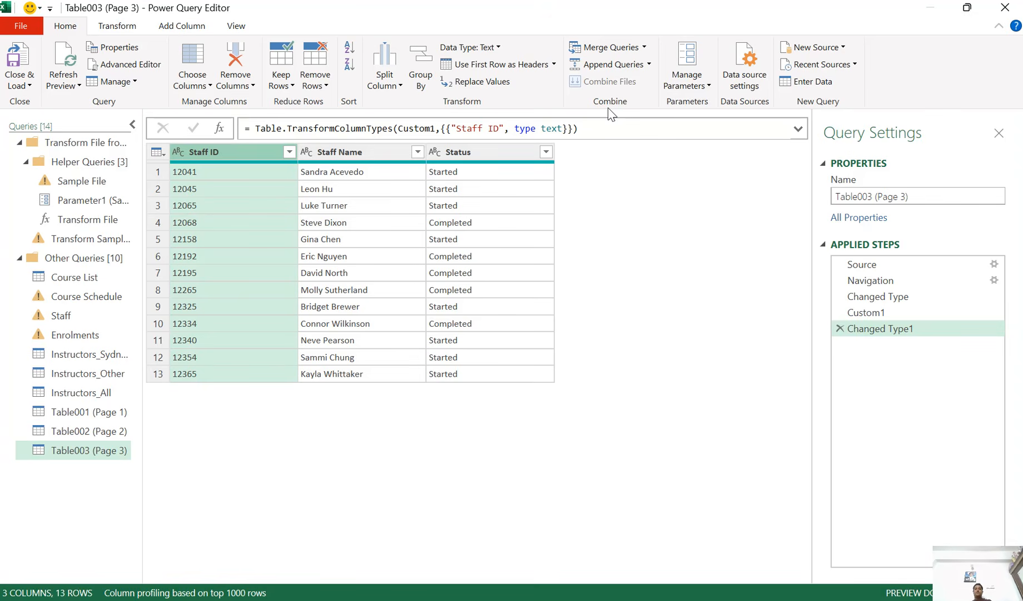
- Set up an Append Queries as New operation from the Table001 (Page 1) query for three or more tables
left_click(648, 66)
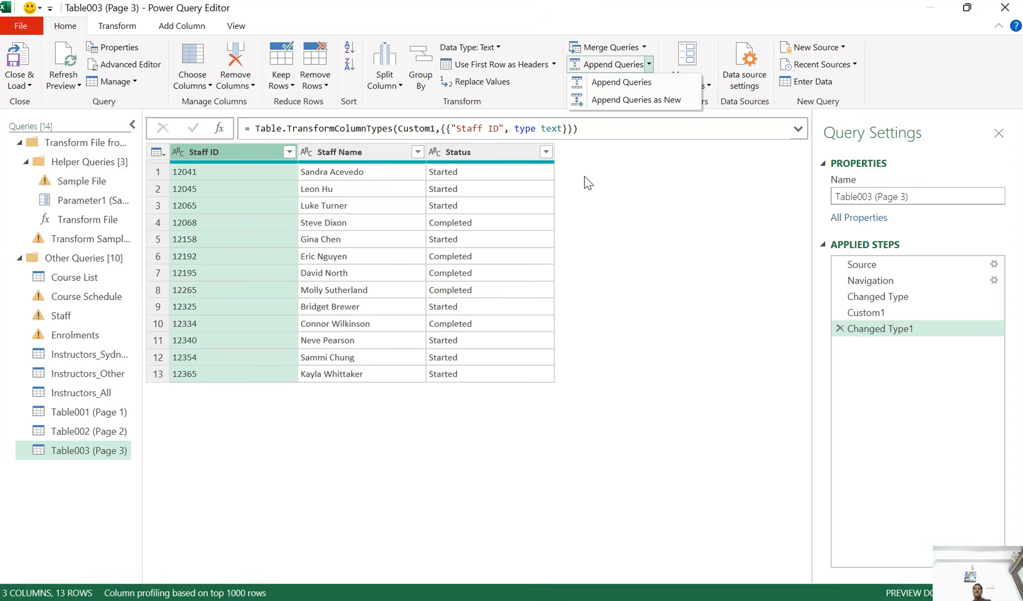
left_click(626, 103)
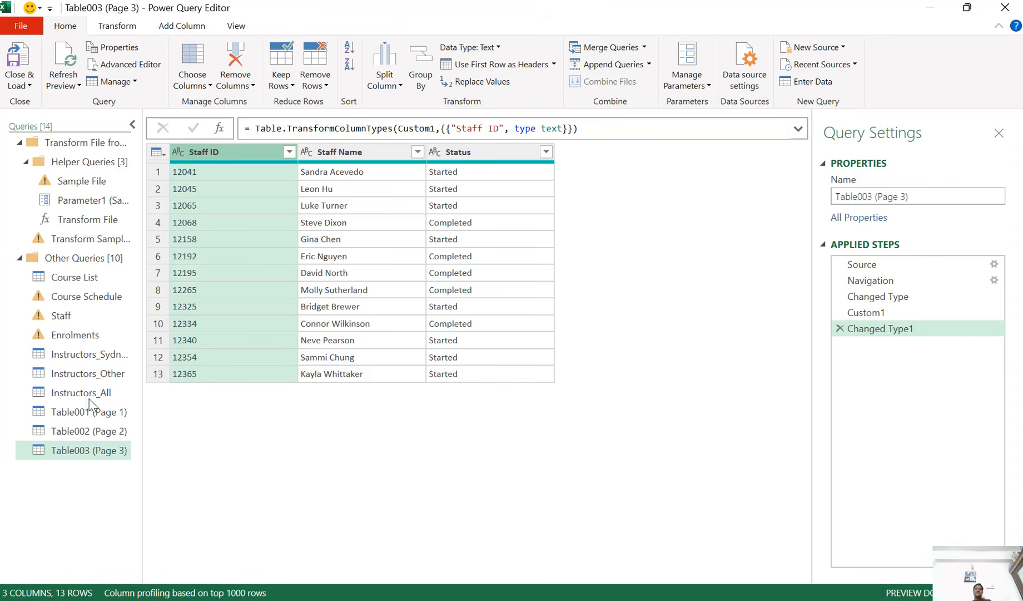
left_click(81, 417)
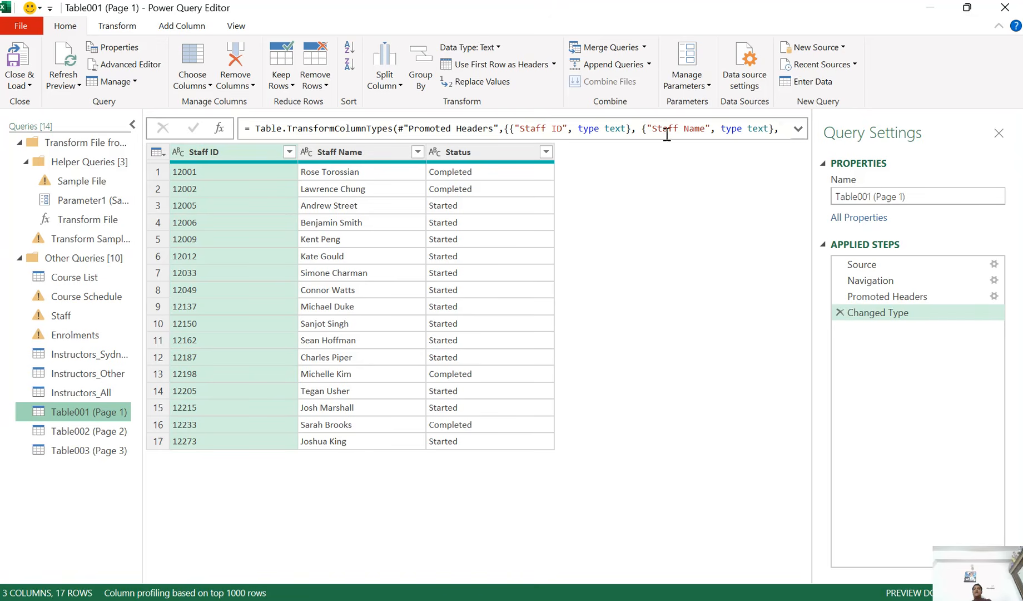
left_click(649, 64)
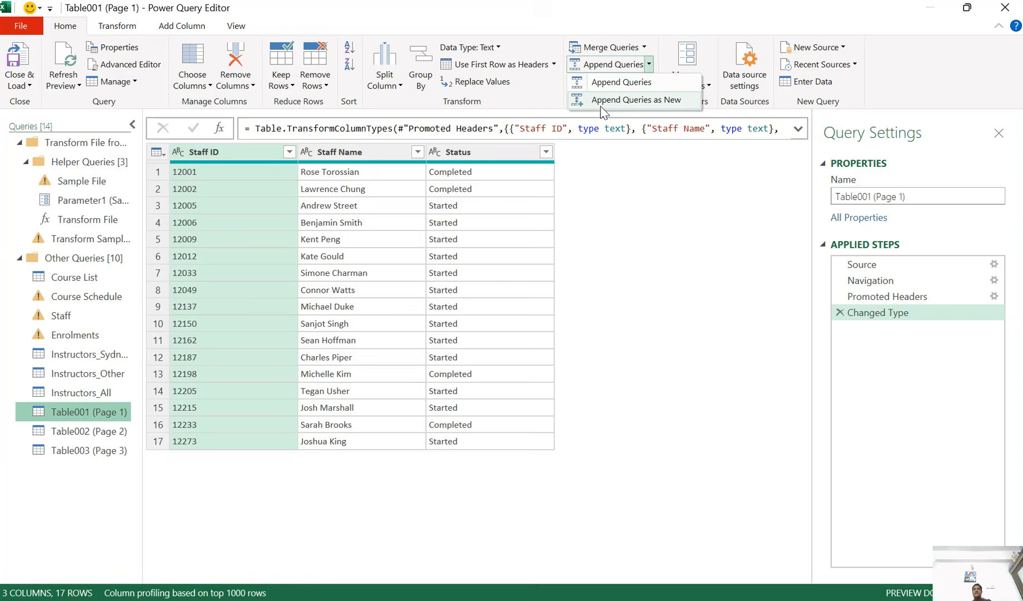
left_click(640, 101)
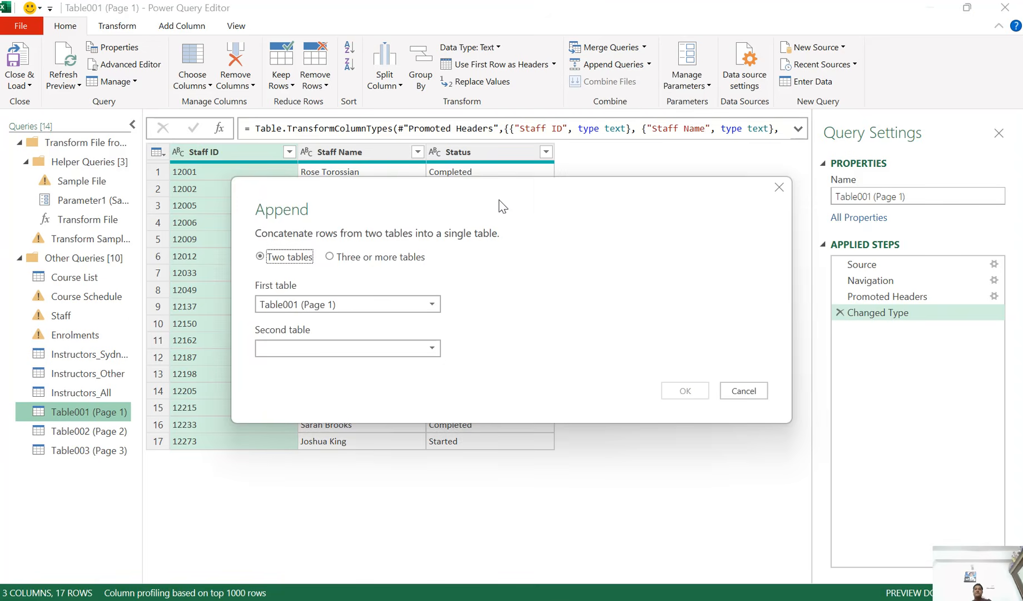
left_click_drag(499, 200, 544, 217)
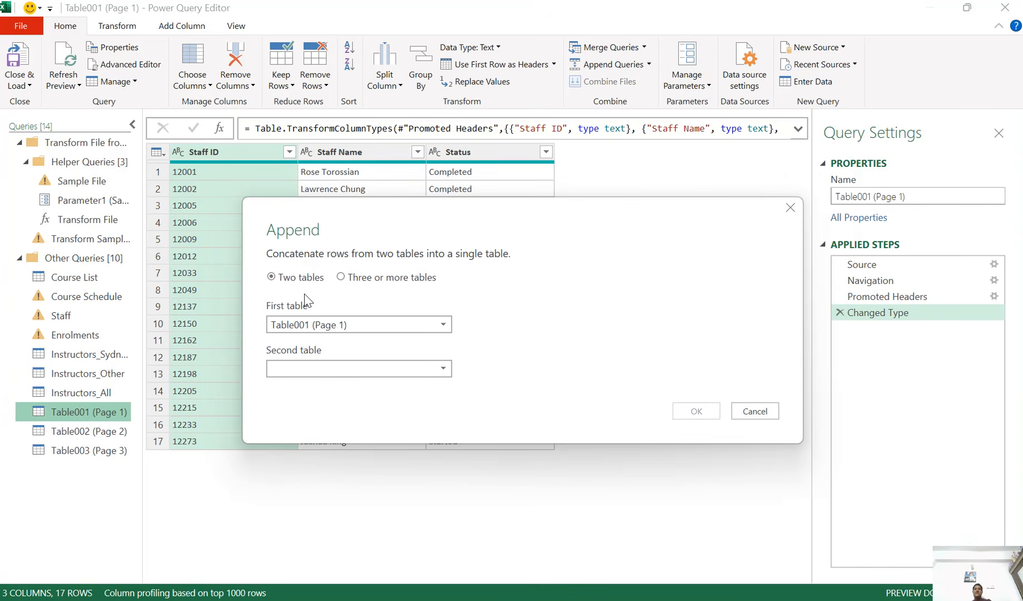
left_click(342, 277)
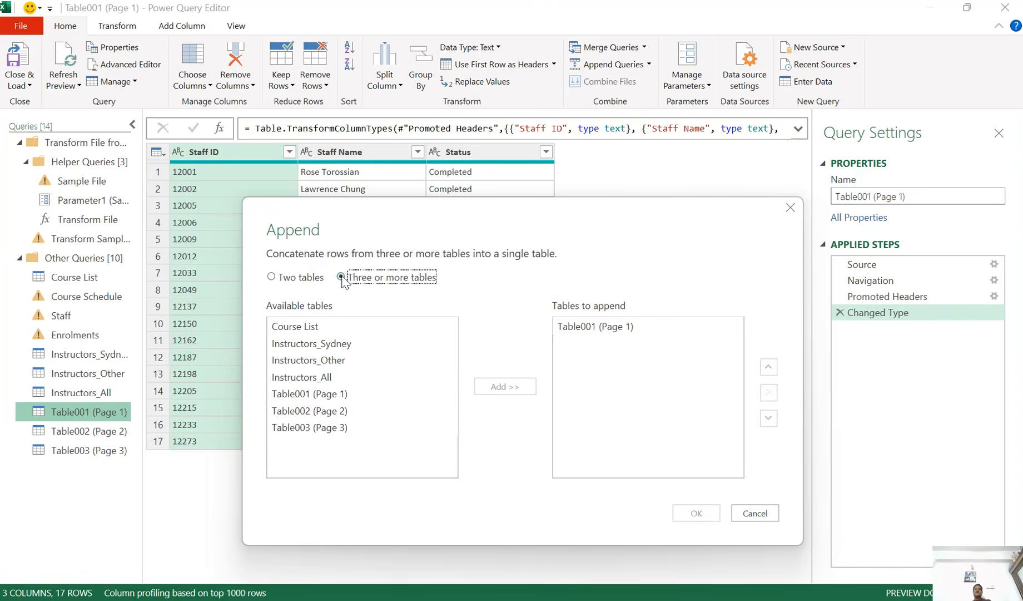
left_click(573, 328)
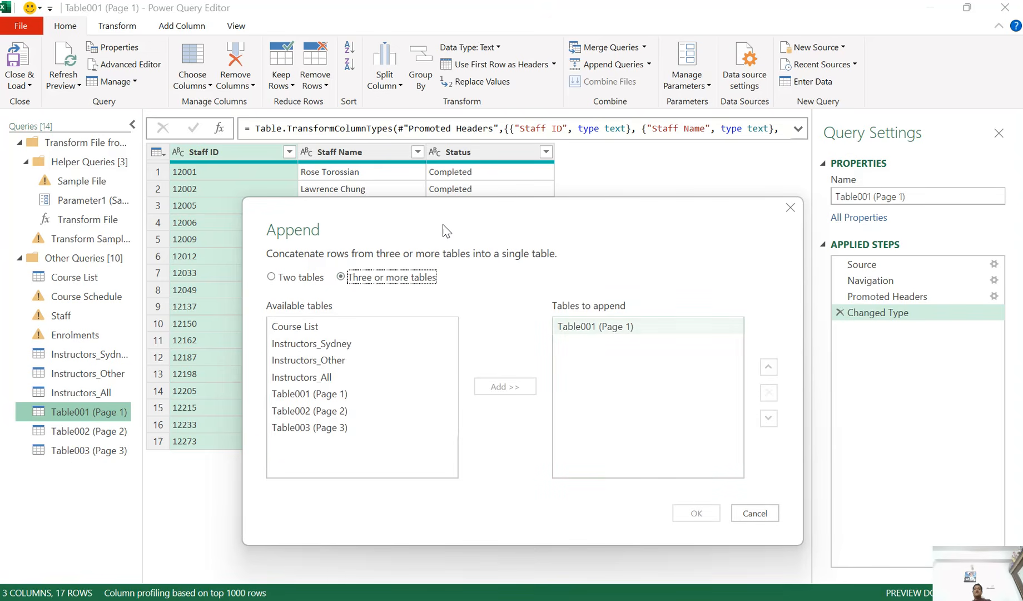
left_click_drag(445, 230, 512, 142)
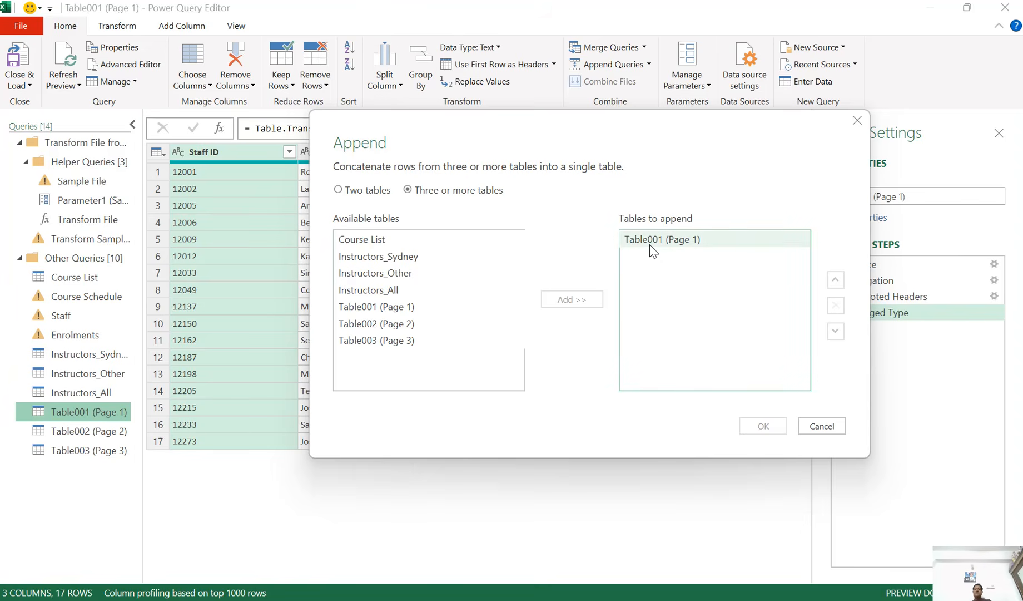
- Add Table002 (Page 2) and Table003 (Page 3) to the tables to append
left_click(406, 327)
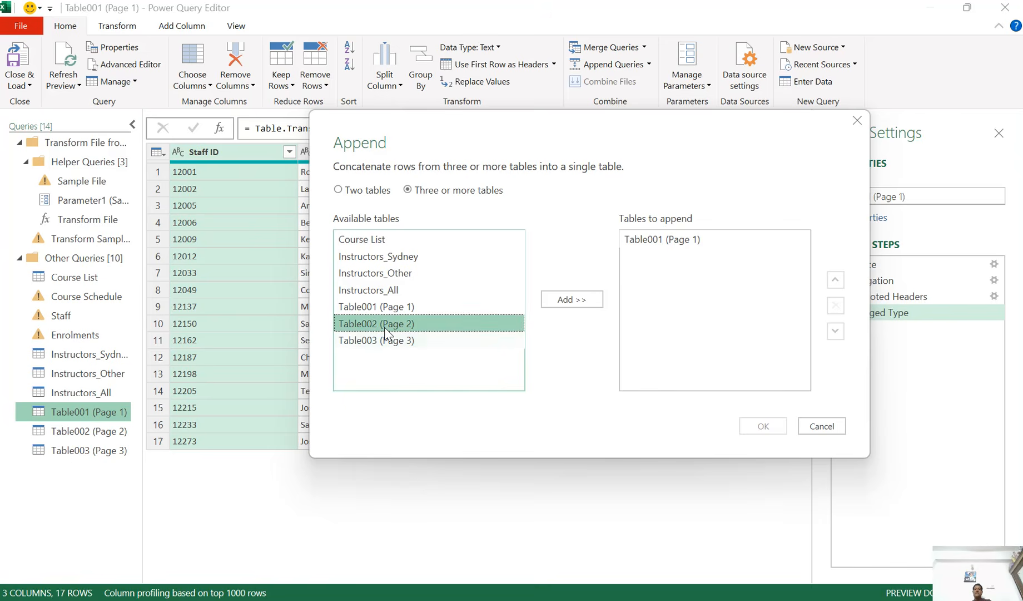
left_click(555, 303)
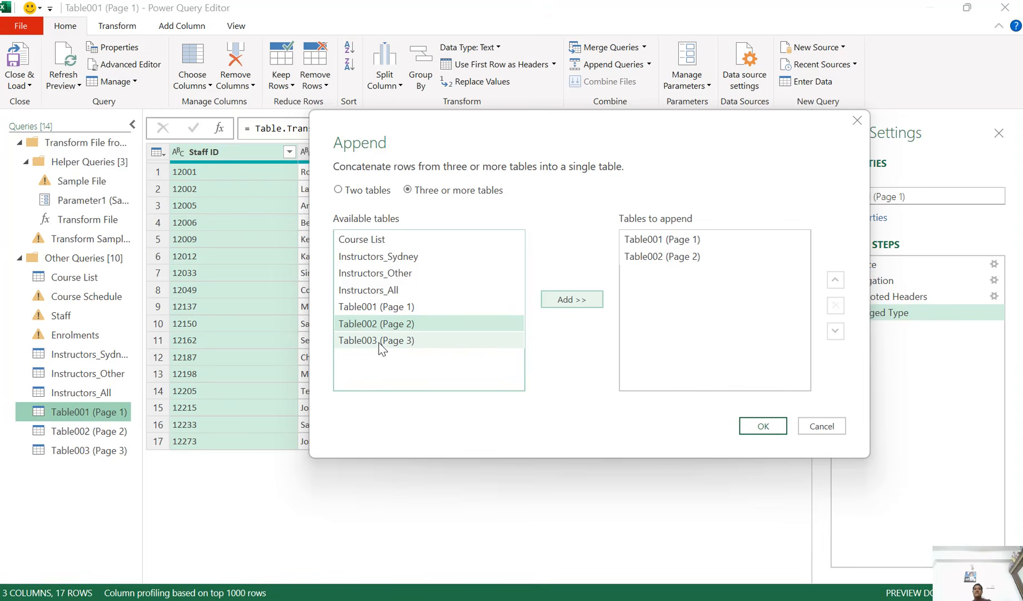
left_click_drag(381, 346, 682, 279)
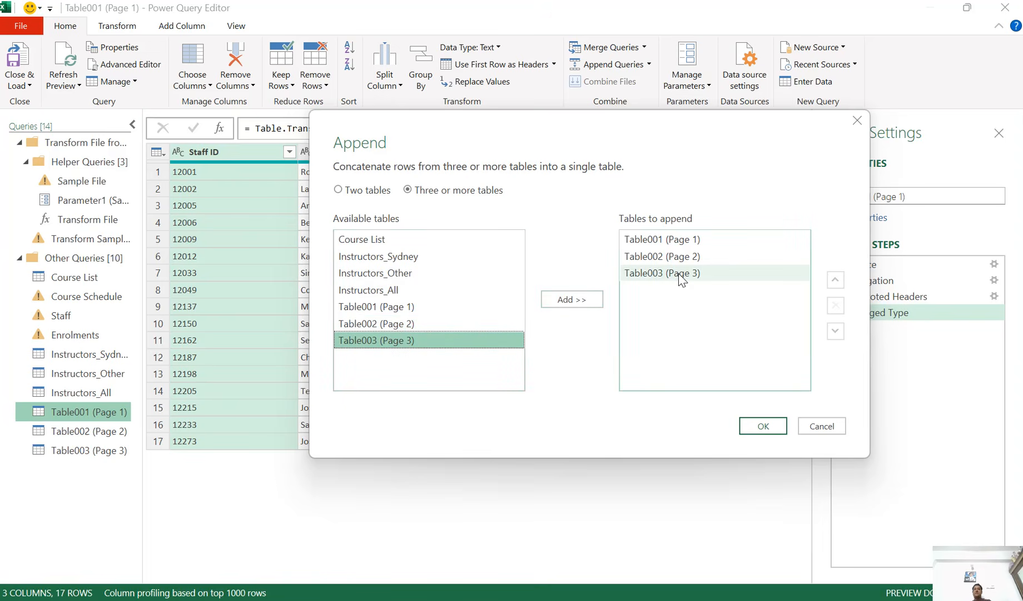
- Move Table001 (Page 1) down one place in the append order and back up to first
left_click(699, 239)
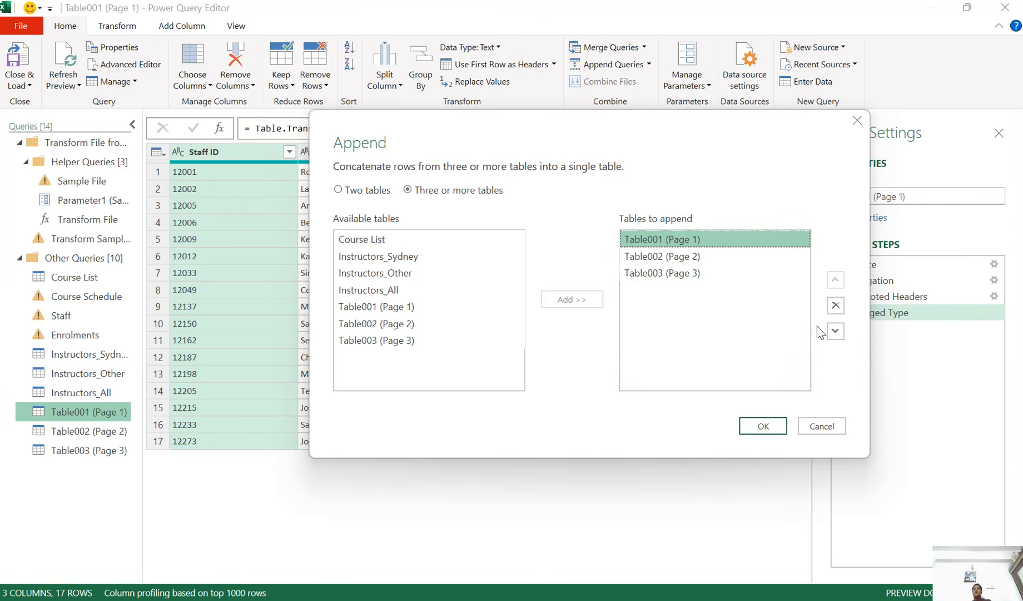
left_click(835, 330)
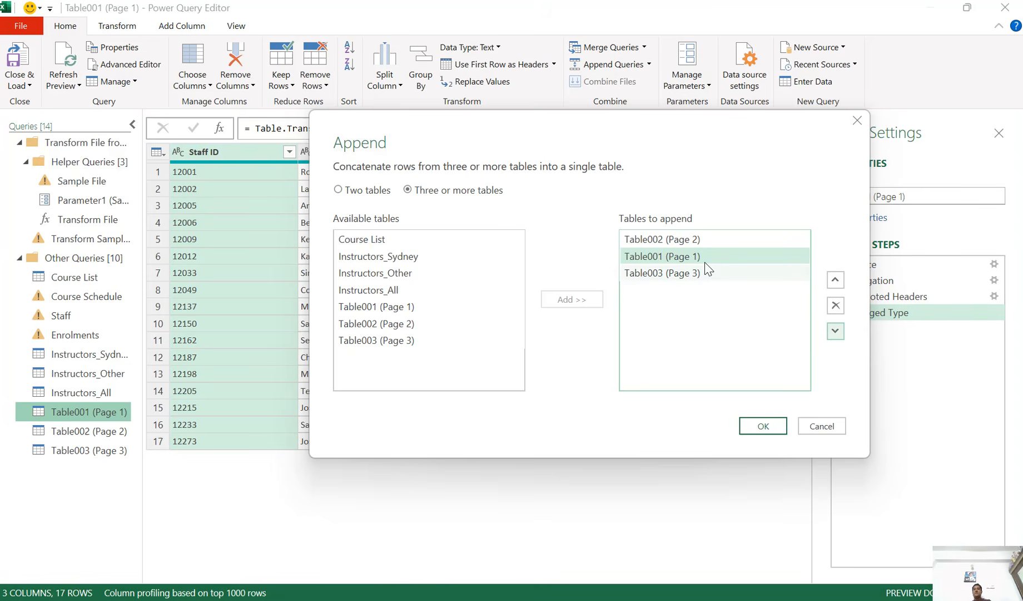
left_click(835, 279)
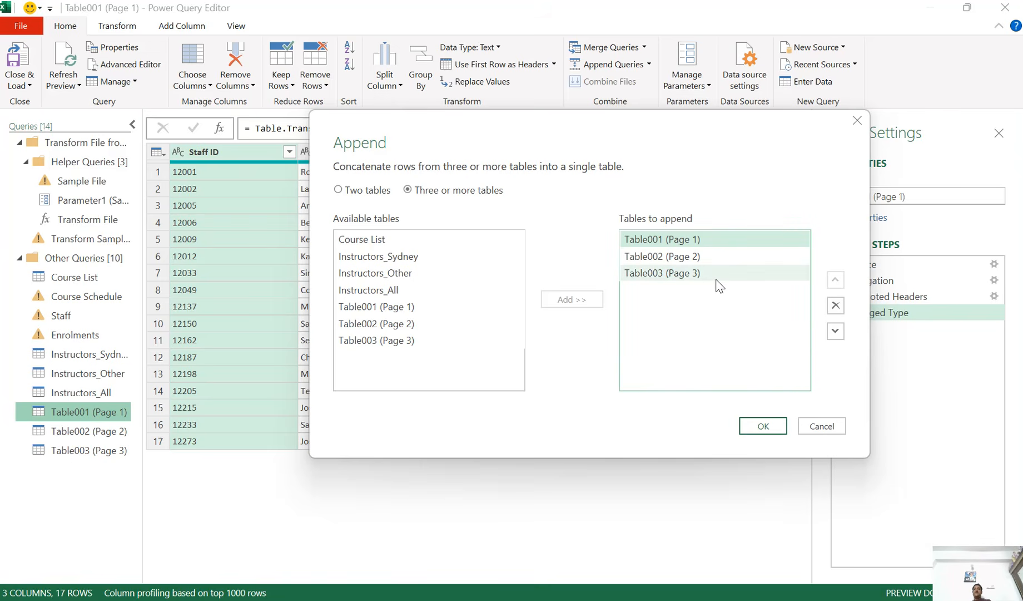
- Create the appended query from the three tables and rename it OT_Report
left_click(759, 428)
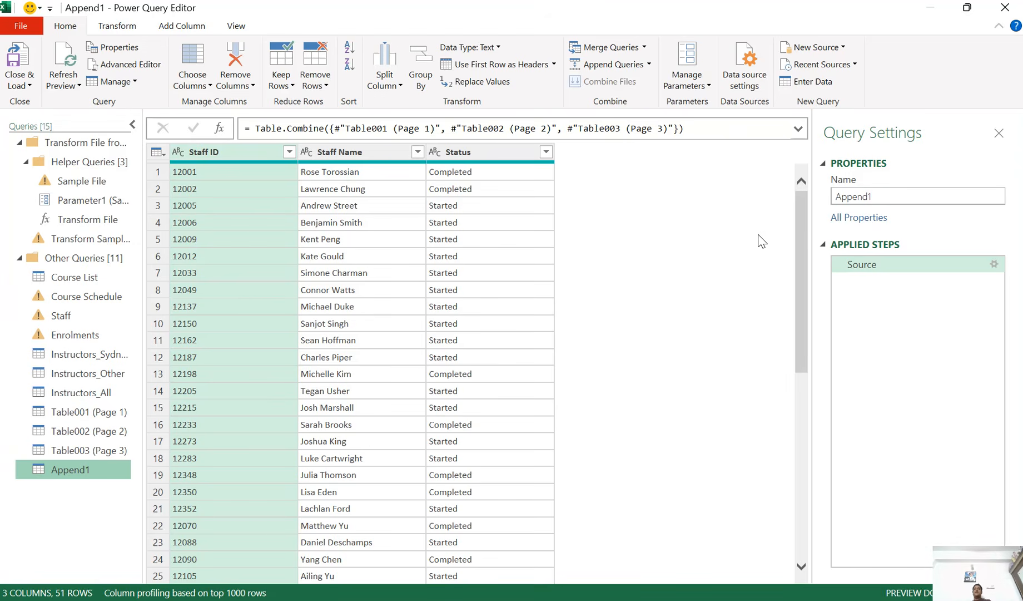
left_click(887, 195)
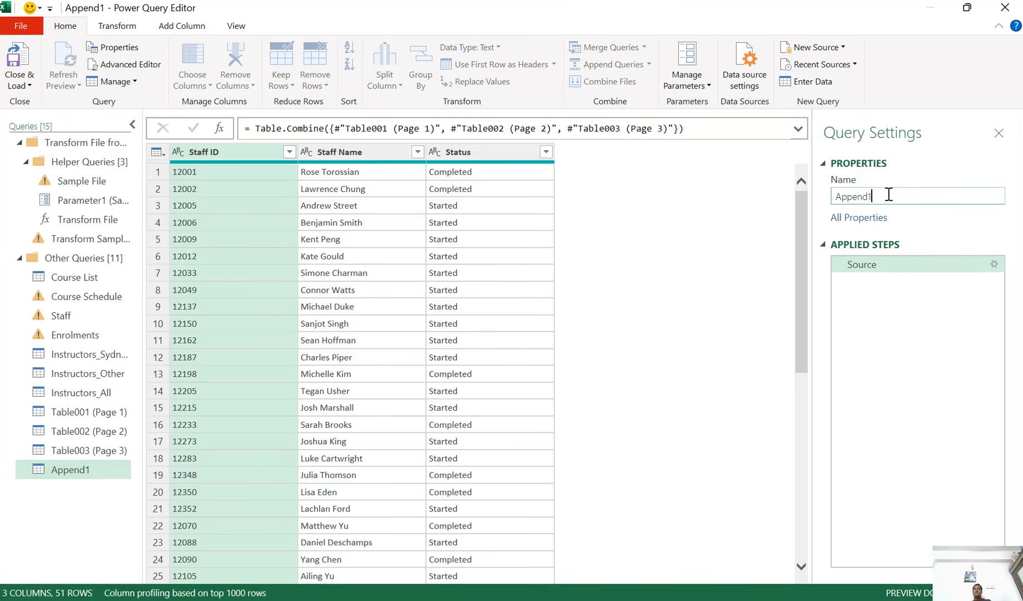
key("super+space")
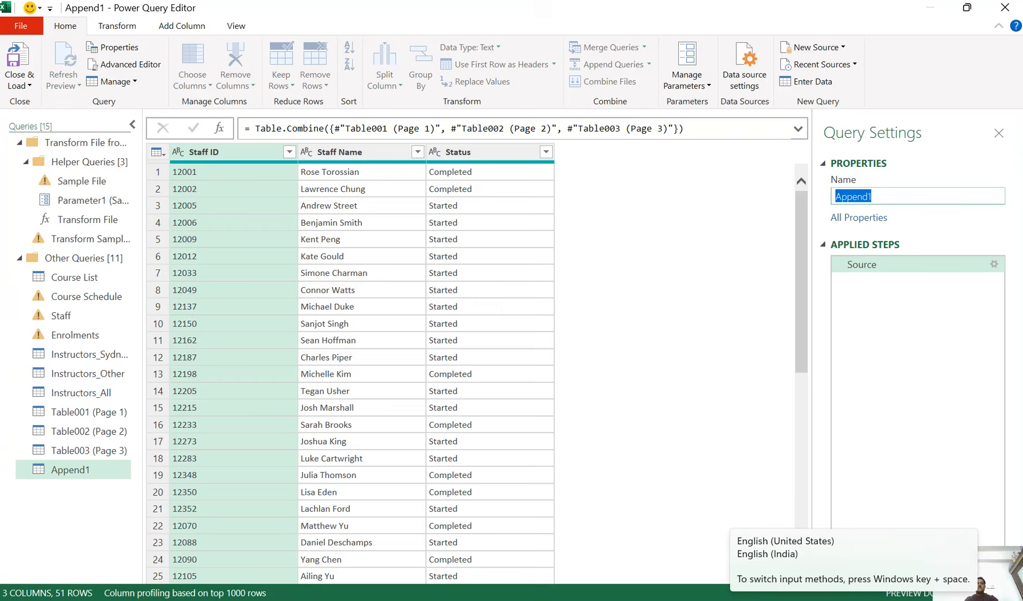
type("OT_Report")
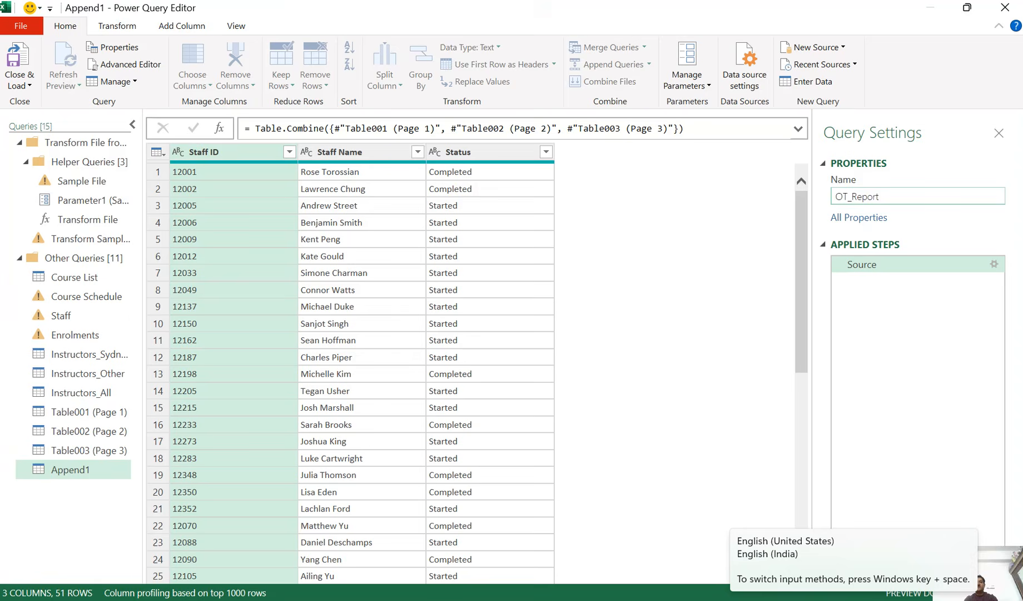
key("Return")
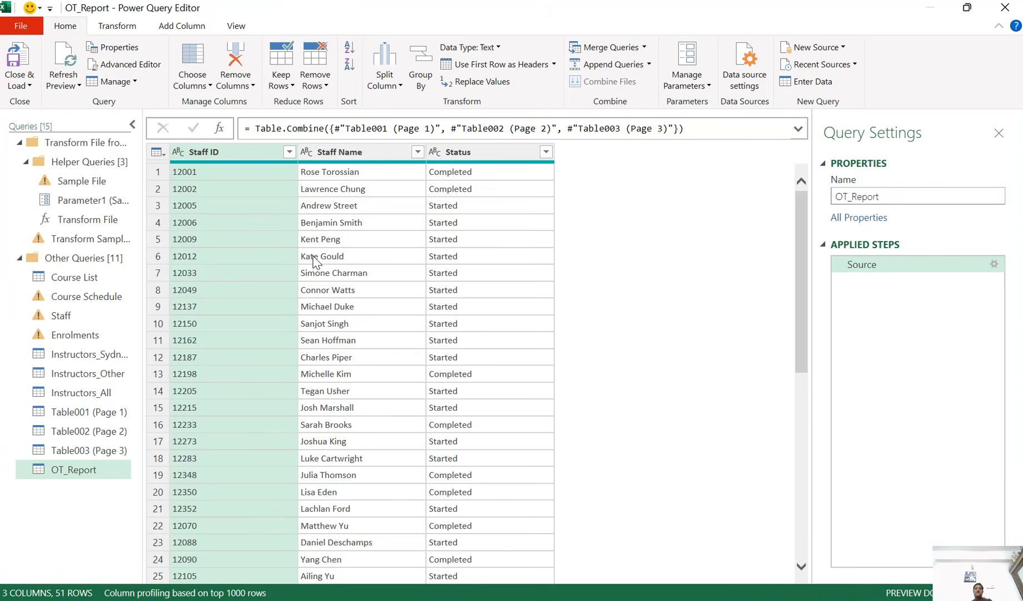
- Review the combined rows of the OT_Report query from the first record to the last
scroll(239, 219, "down", 8)
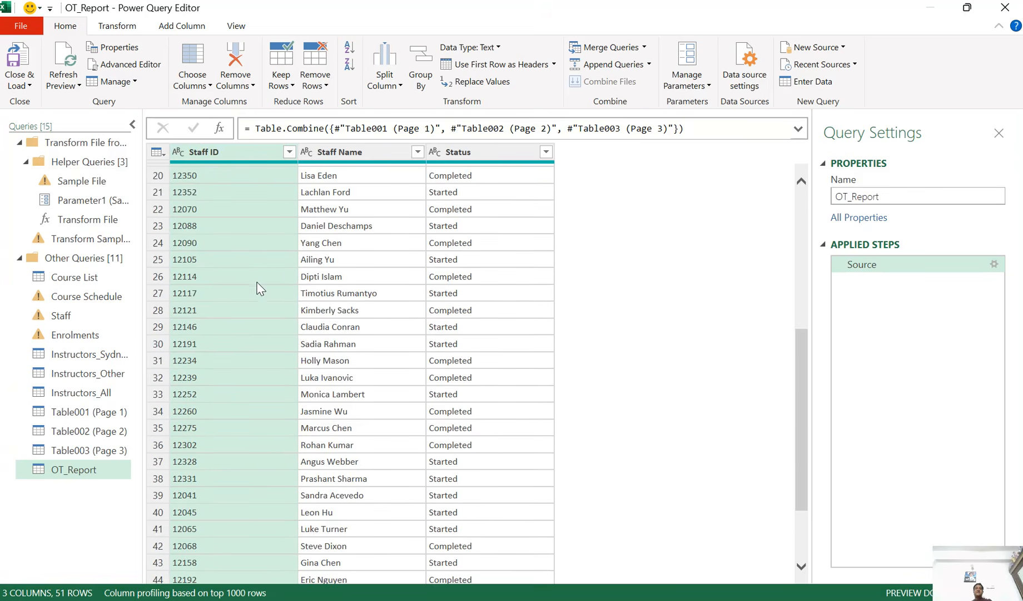
scroll(261, 303, "up", 8)
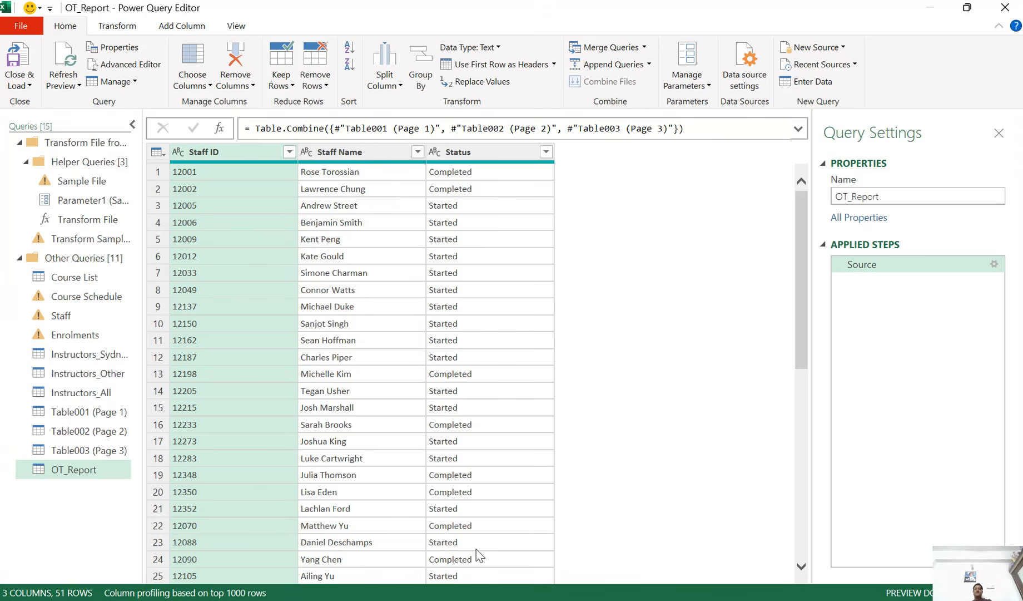
scroll(478, 555, "down", 9)
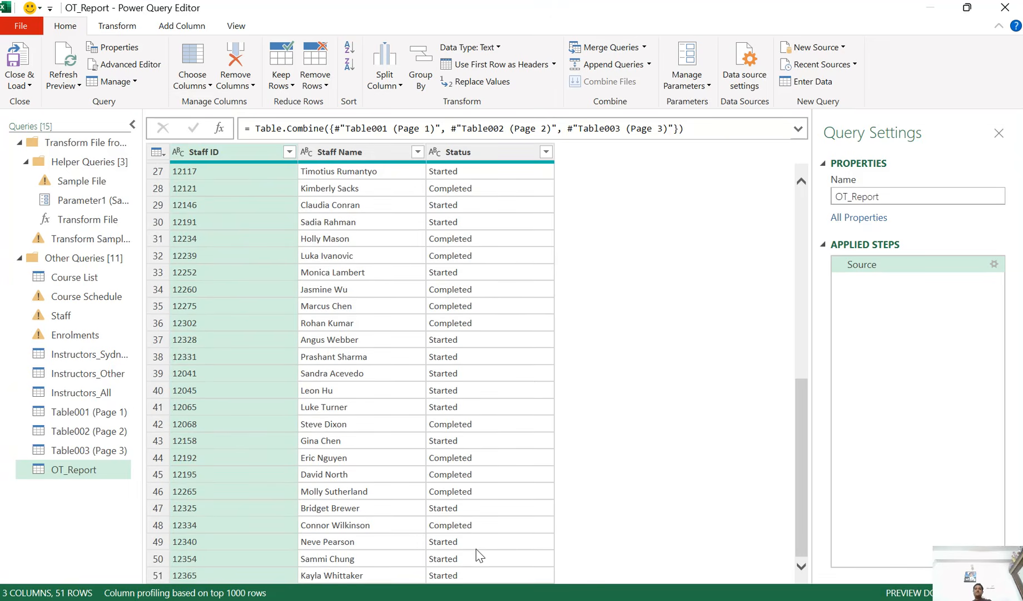
scroll(477, 553, "up", 9)
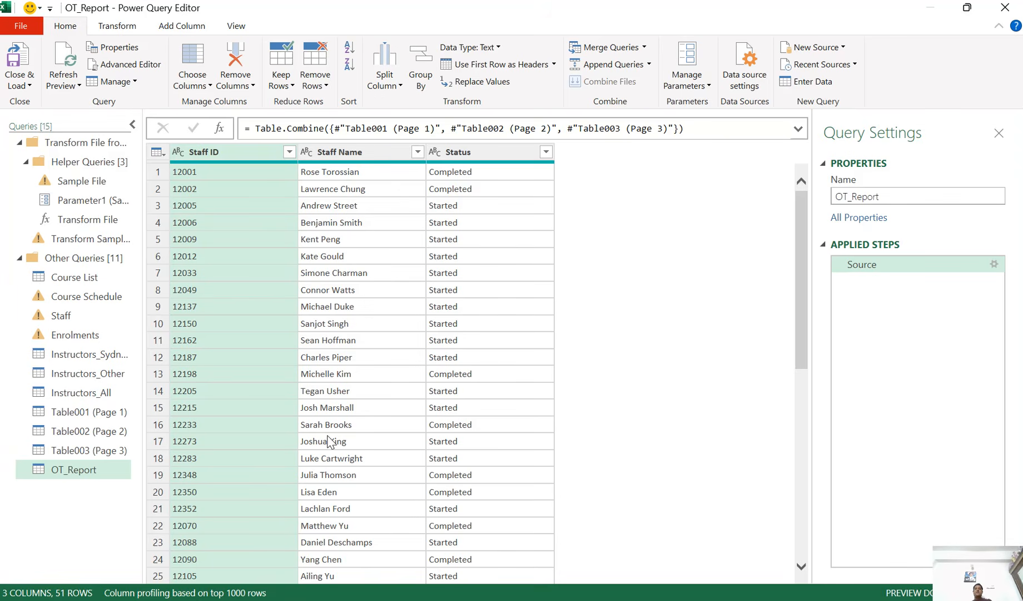
- Compare the Table001 (Page 1), Table002 (Page 2) and Table003 (Page 3) queries with the combined OT_Report query
left_click(100, 416)
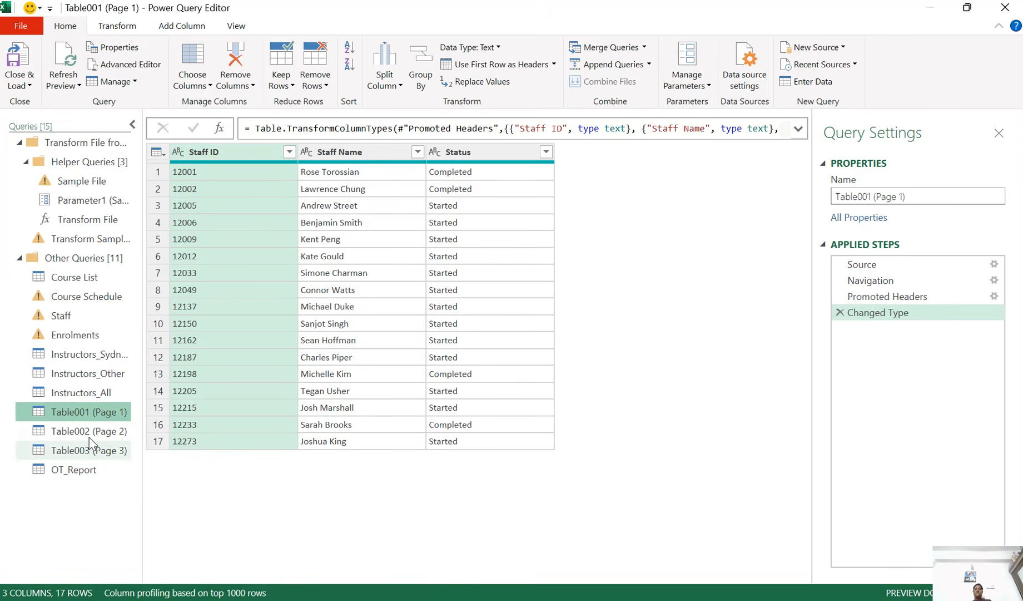
left_click(81, 438)
left_click(93, 453)
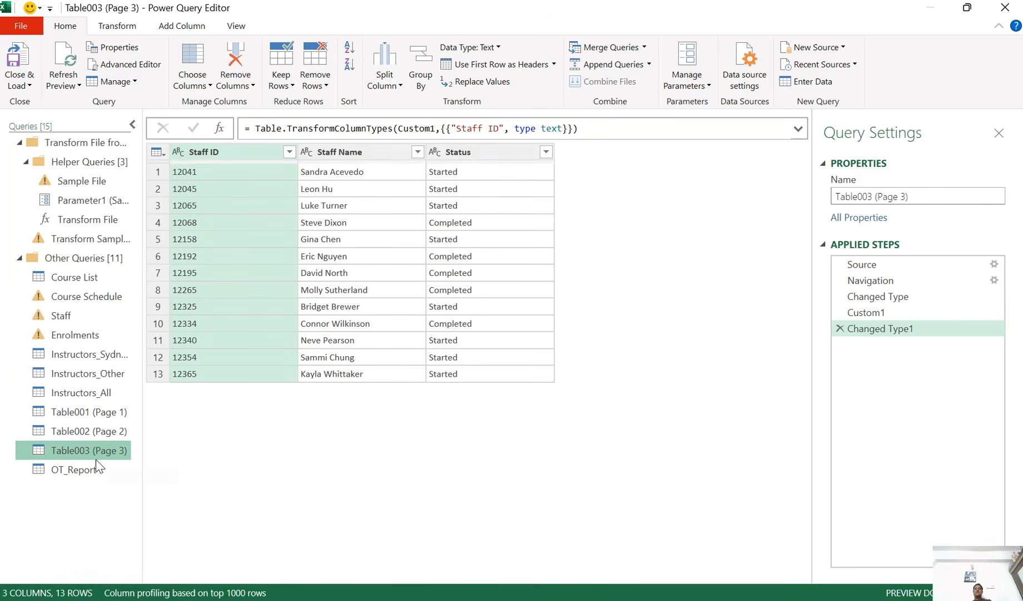
left_click(93, 476)
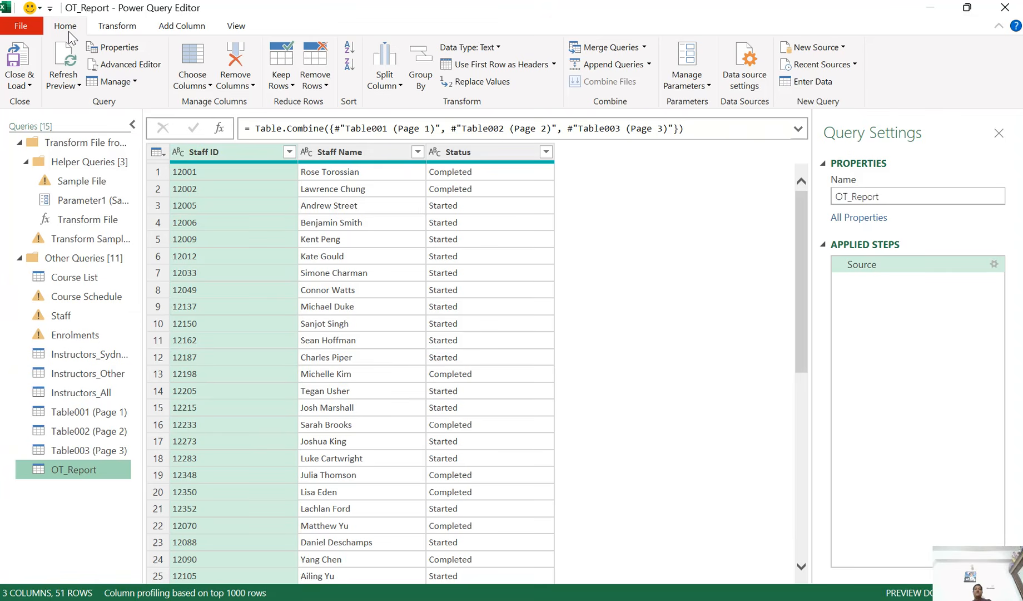
- Close the Power Query Editor and load the new queries to the workbook as connections only
left_click(29, 85)
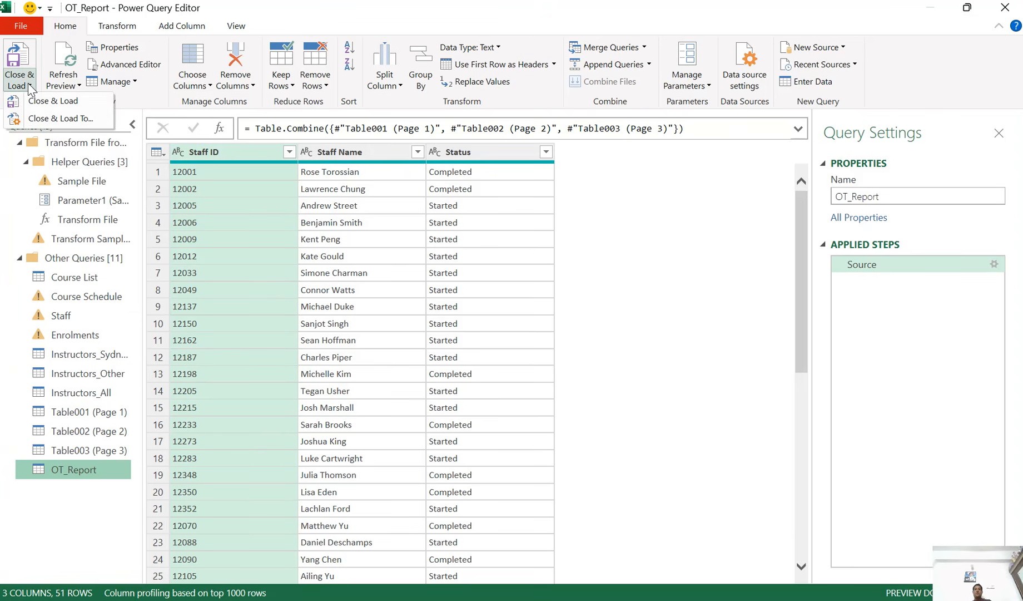
left_click(53, 118)
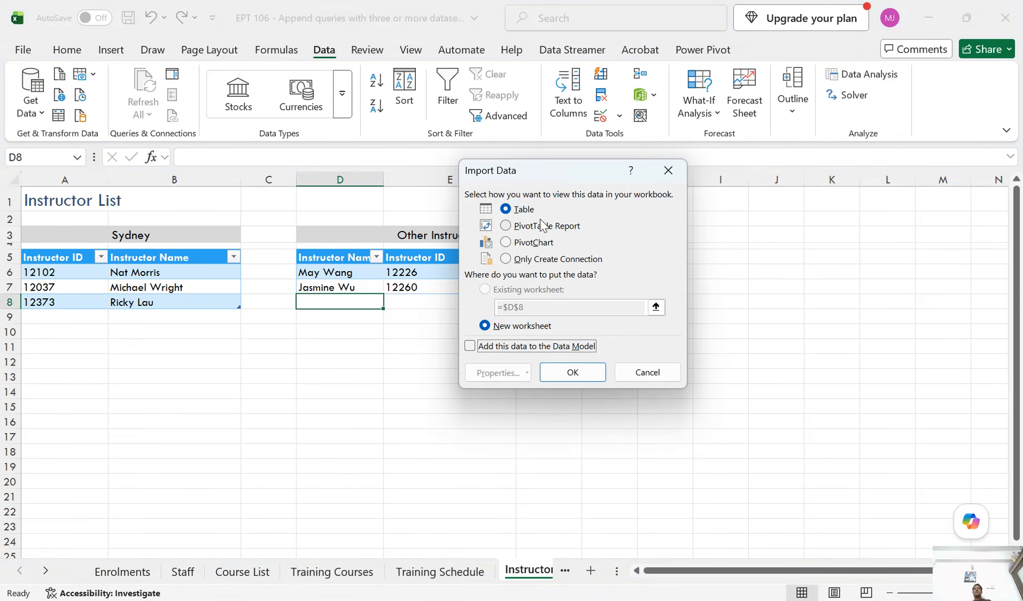
left_click(508, 260)
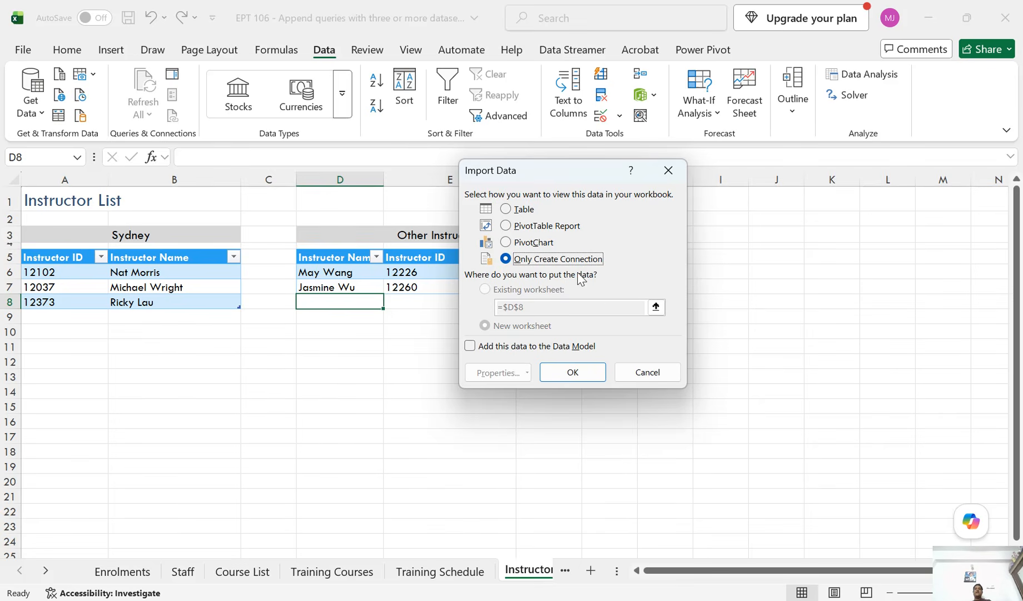
left_click(575, 377)
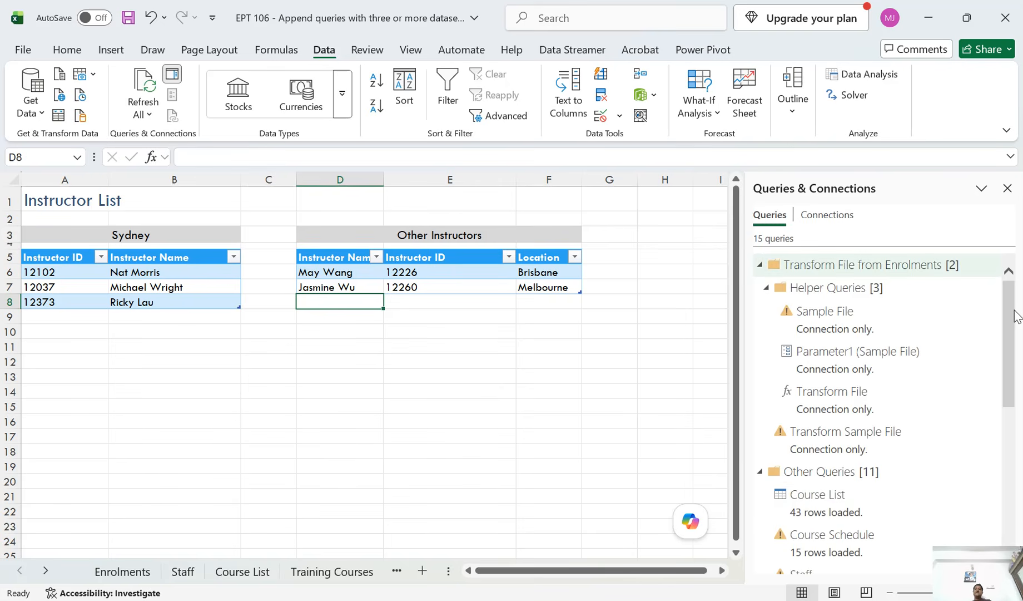
- Check the load status of the three page table queries and OT_Report in the workbook's query list
left_click_drag(1011, 316, 999, 474)
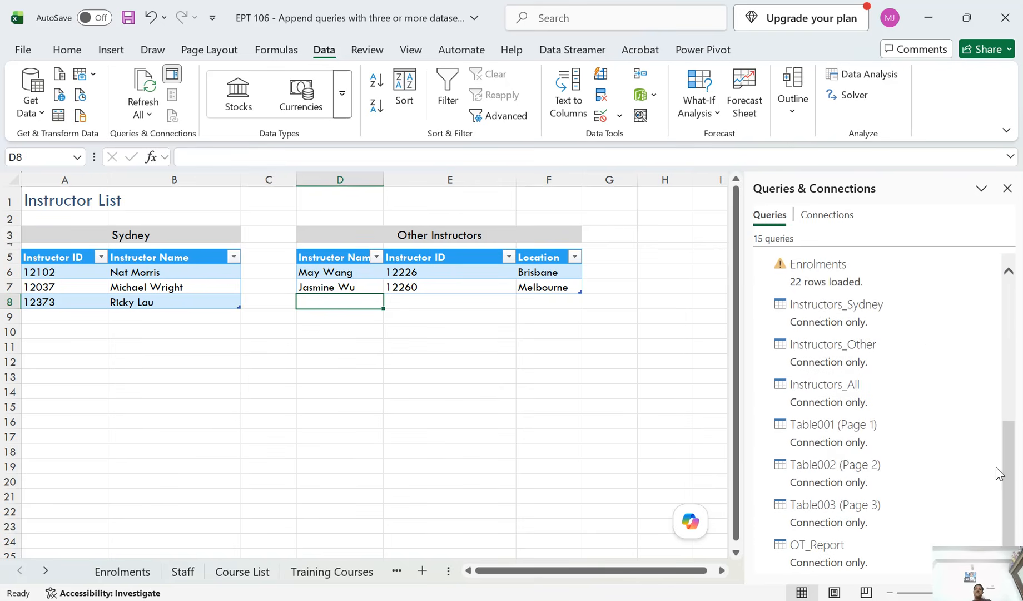
left_click(872, 439)
left_click(863, 475)
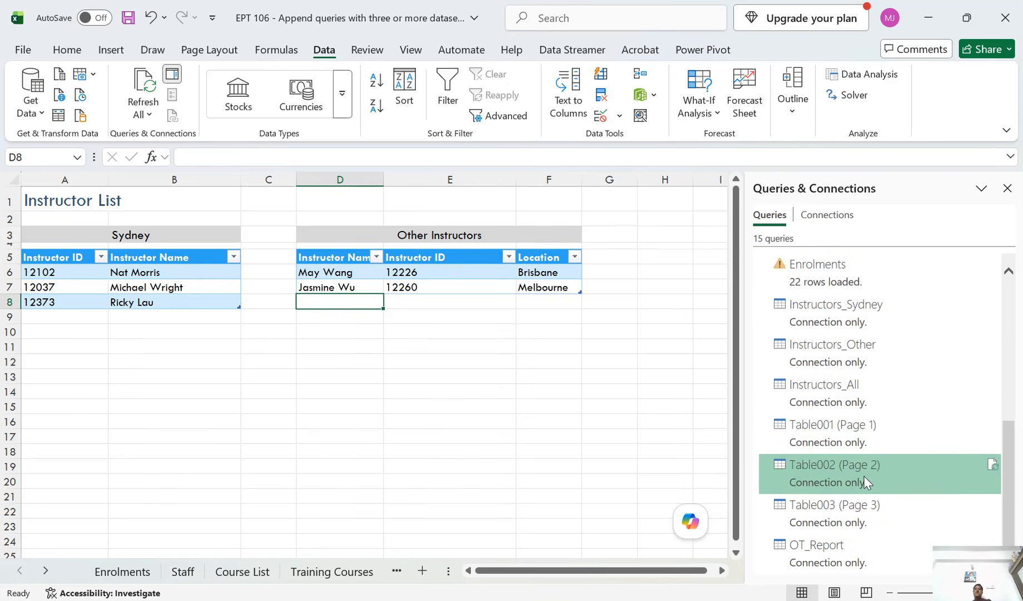
left_click(863, 514)
left_click(848, 563)
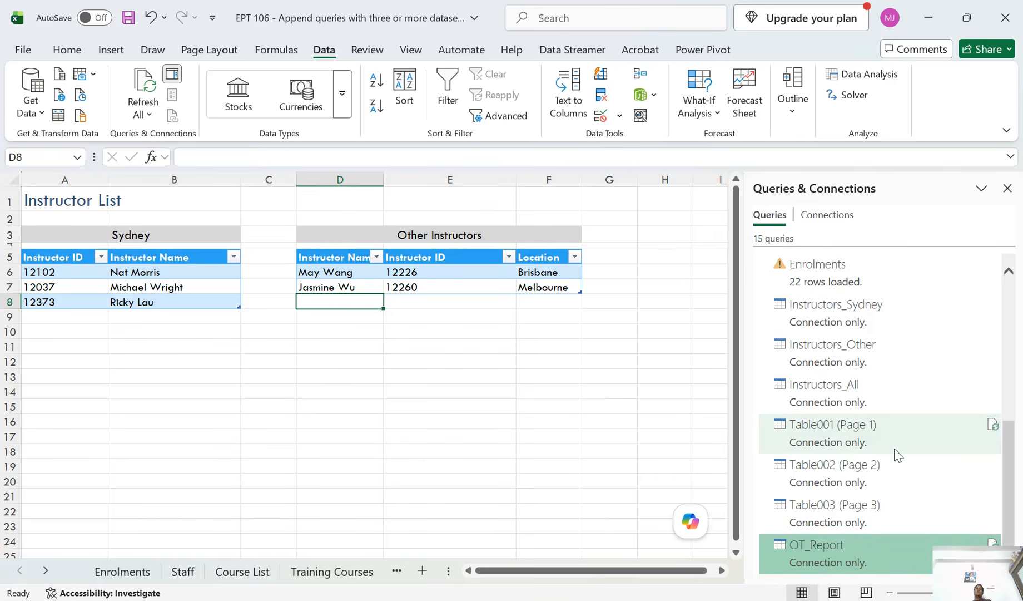
- Change the load destination of the OT_Report query to a table on a new worksheet
mouse_move(862, 564)
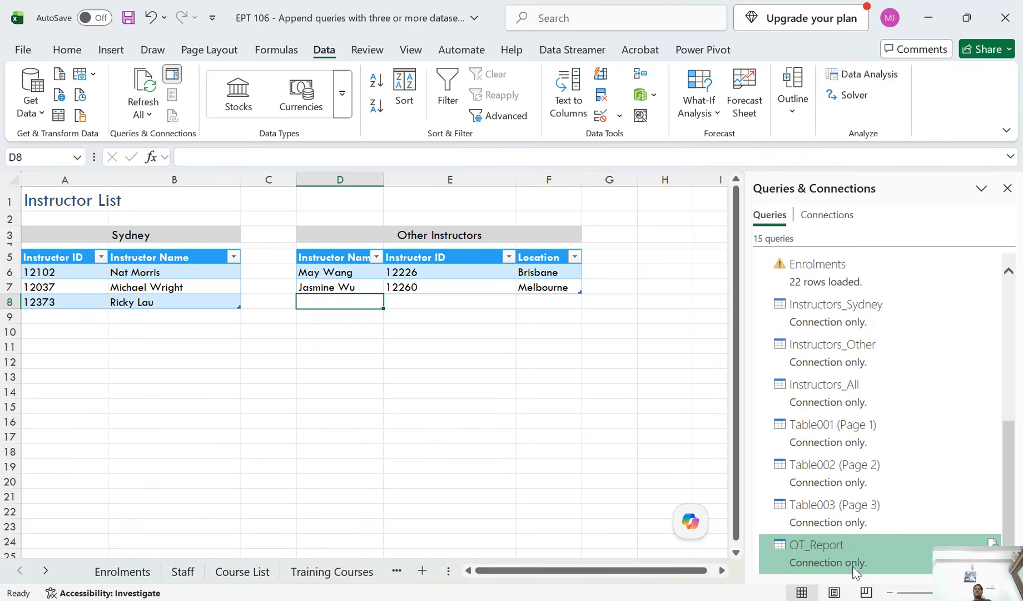
mouse_move(816, 556)
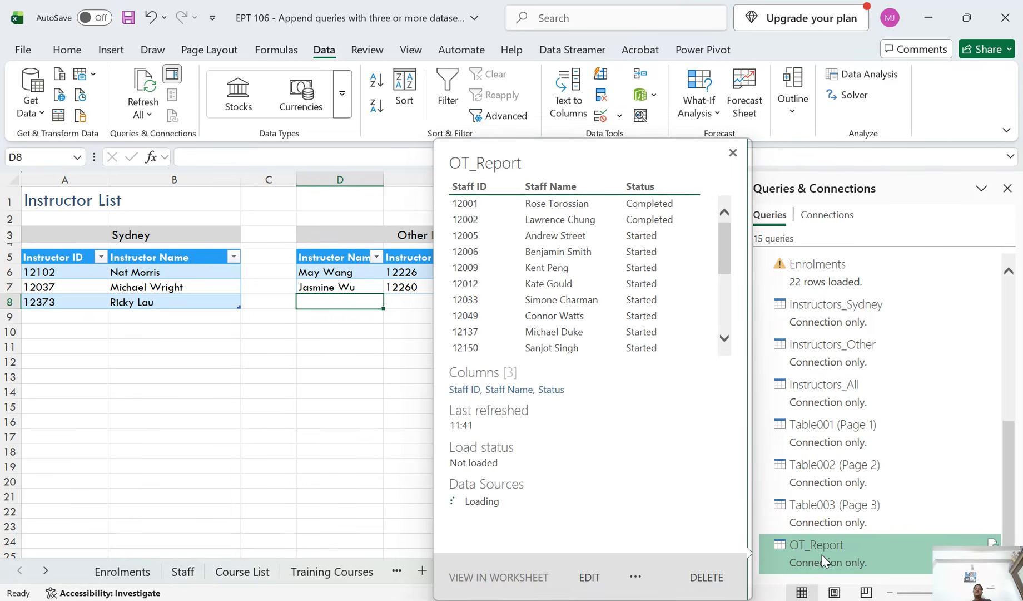
right_click(822, 555)
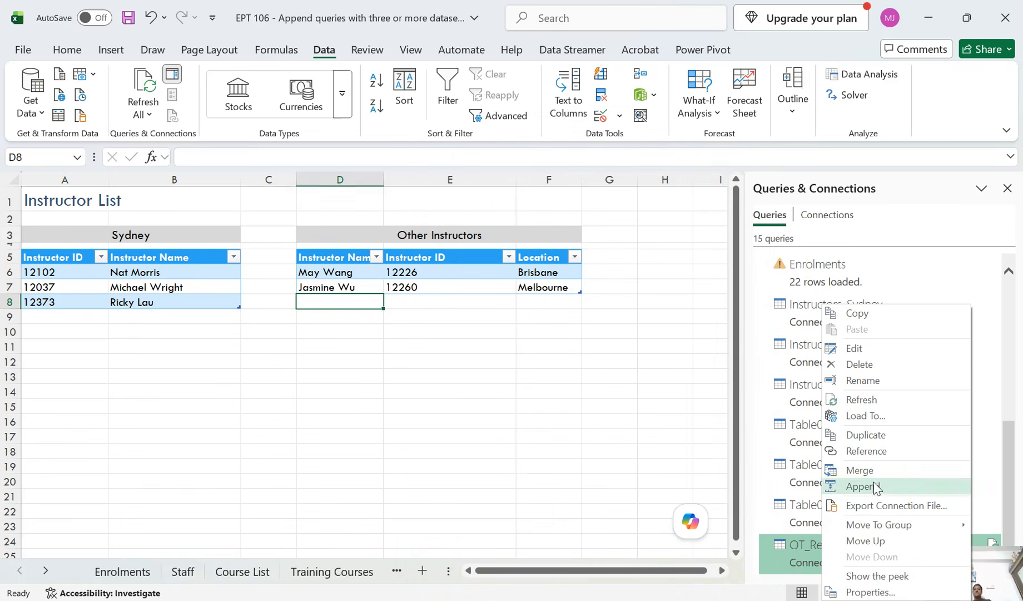
left_click(878, 417)
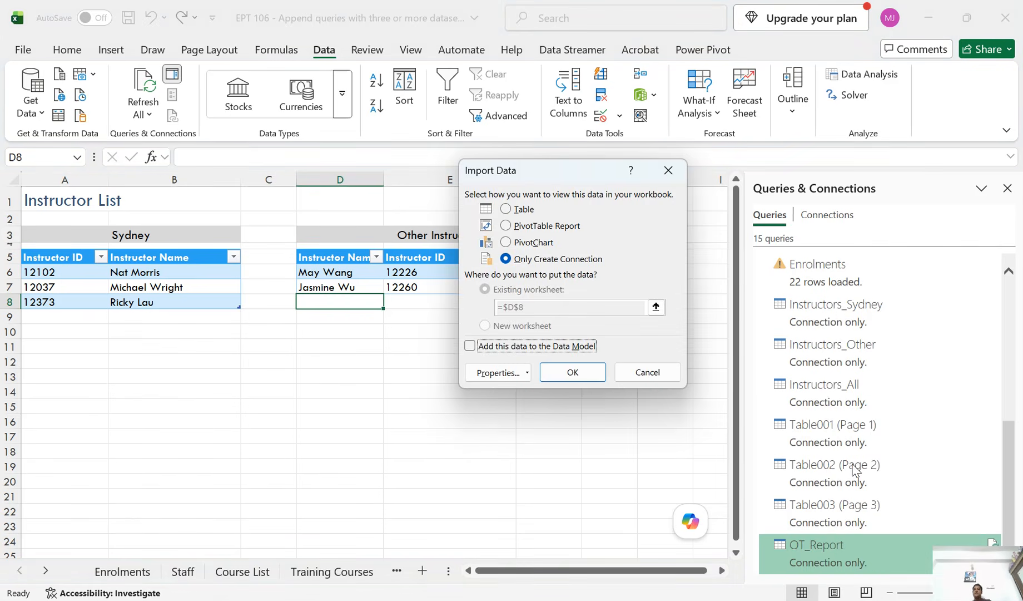
left_click(523, 211)
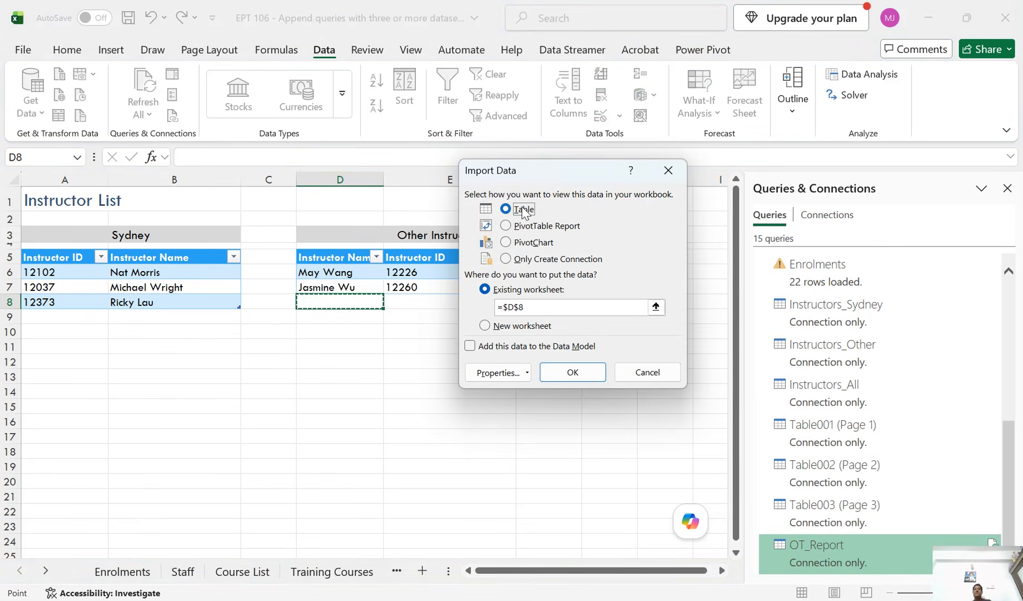
left_click(486, 326)
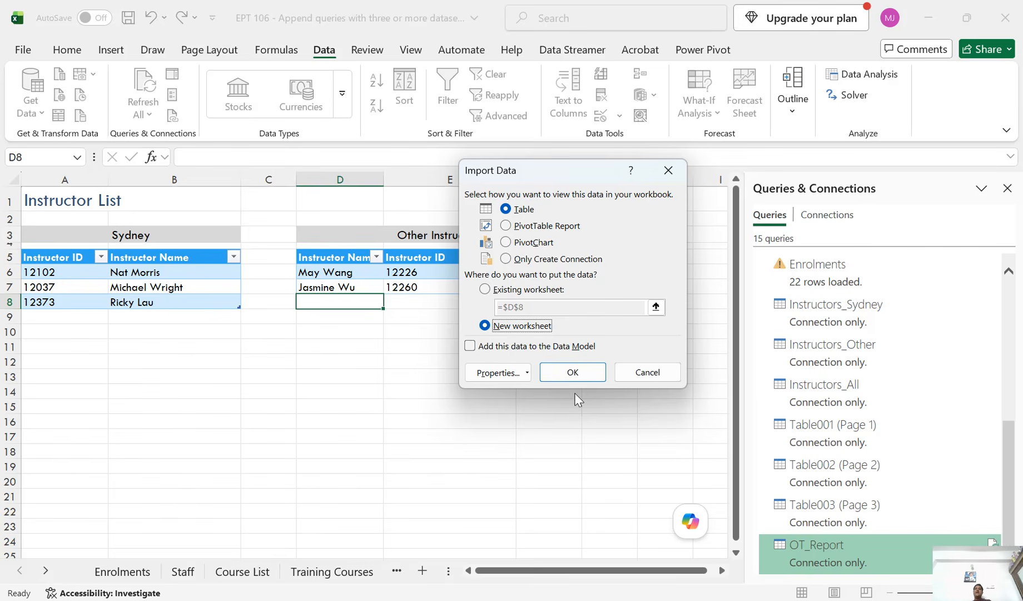
left_click(574, 374)
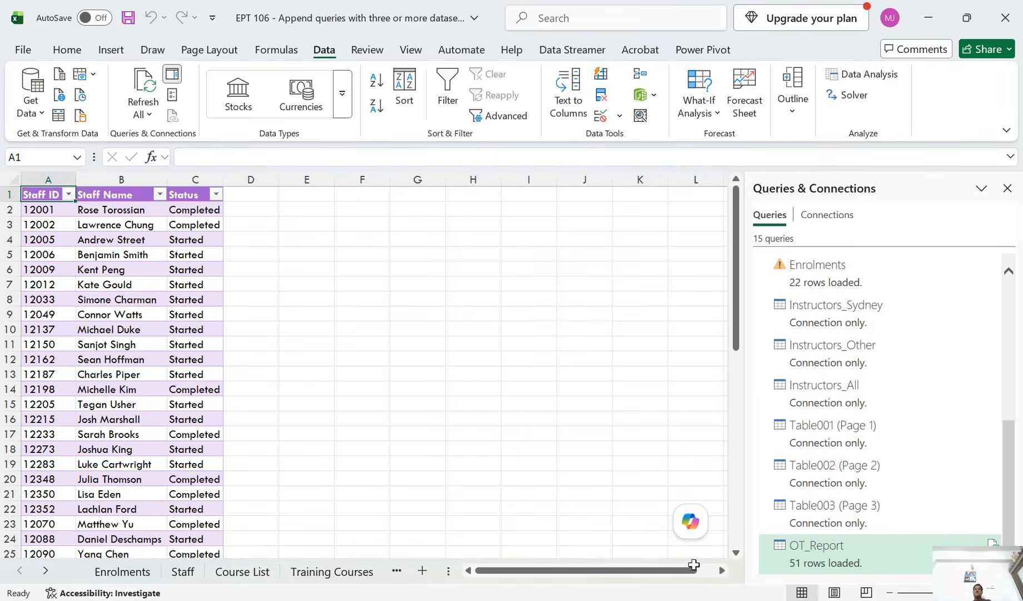
- Bring the OT_Report sheet's tab into view and review the loaded table from first row to last
left_click(47, 572)
left_click(47, 571)
left_click(47, 571)
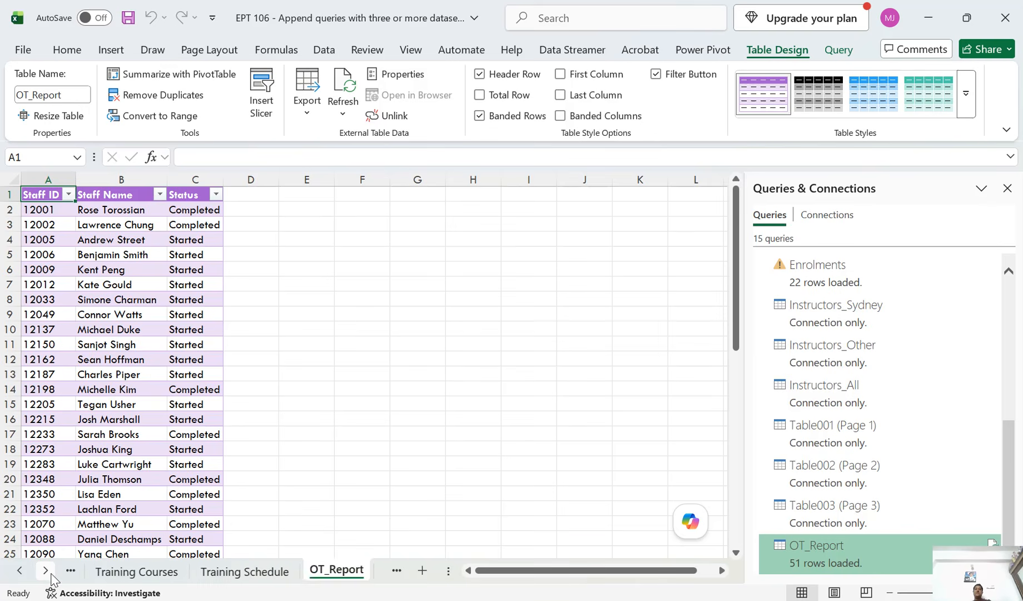
left_click(47, 571)
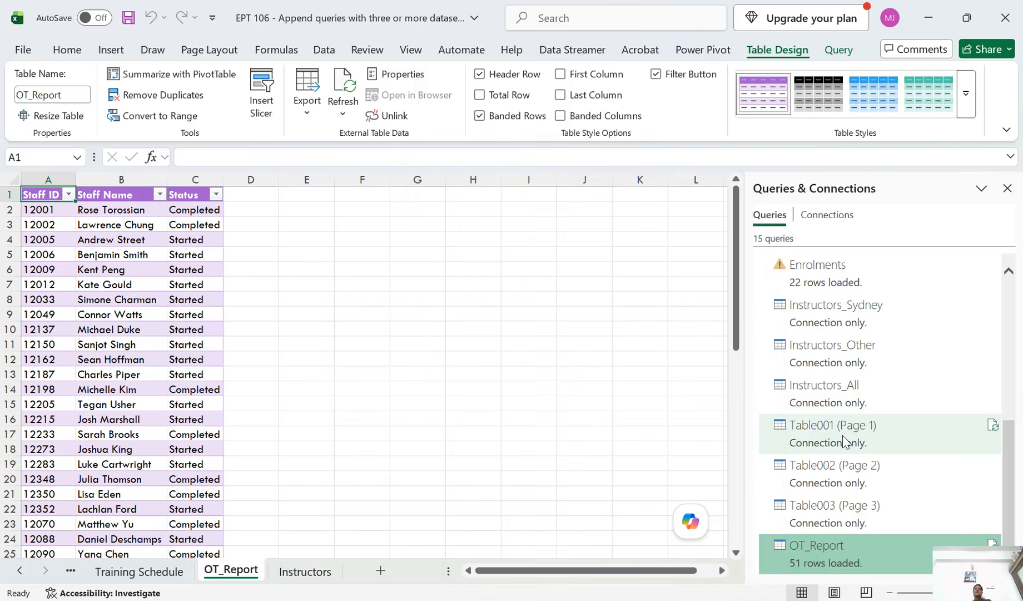
mouse_move(837, 432)
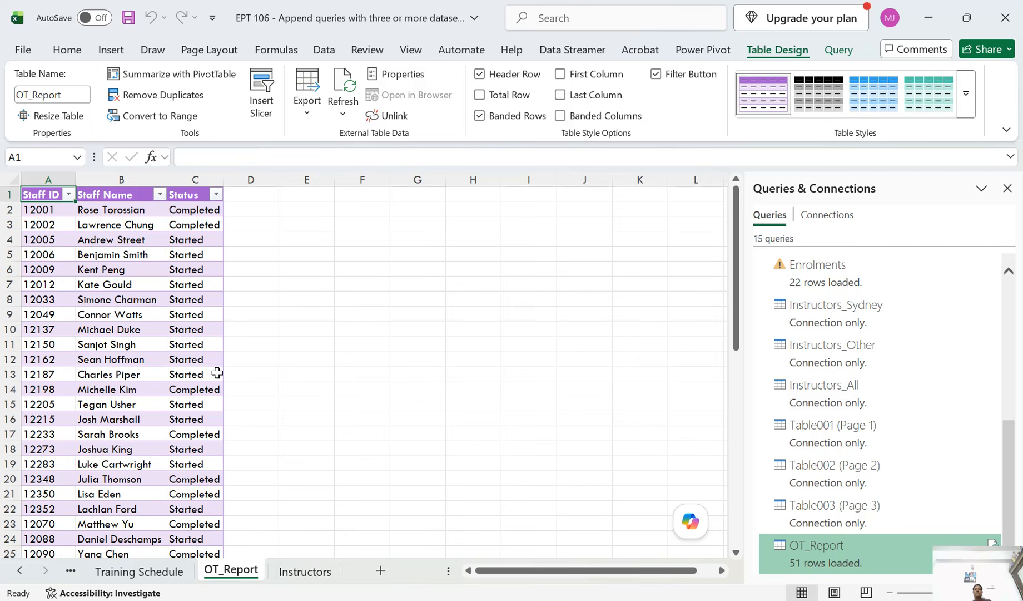
scroll(217, 372, "down", 8)
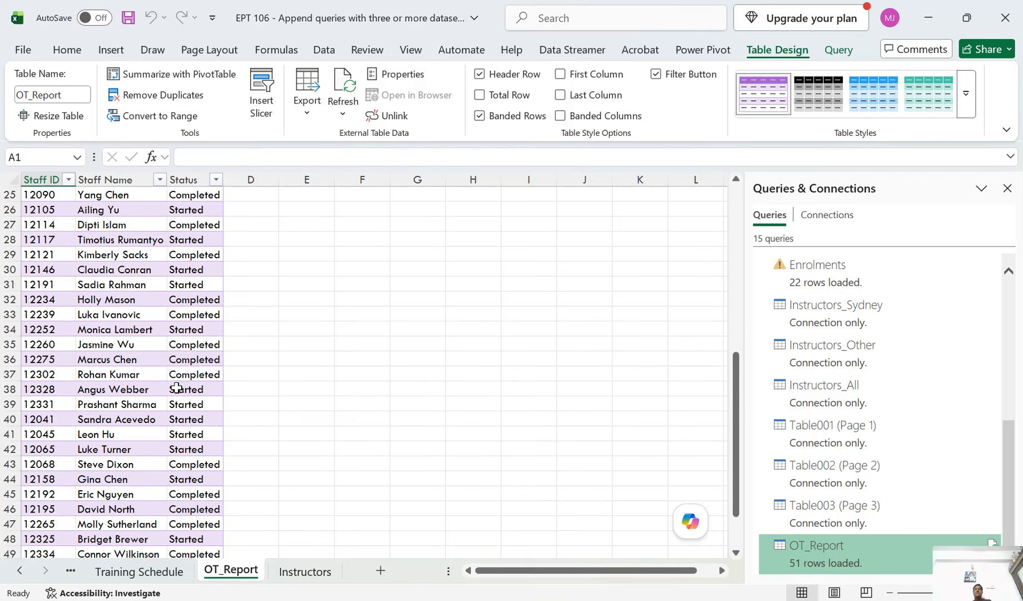
scroll(177, 388, "down", 3)
scroll(140, 449, "up", 1)
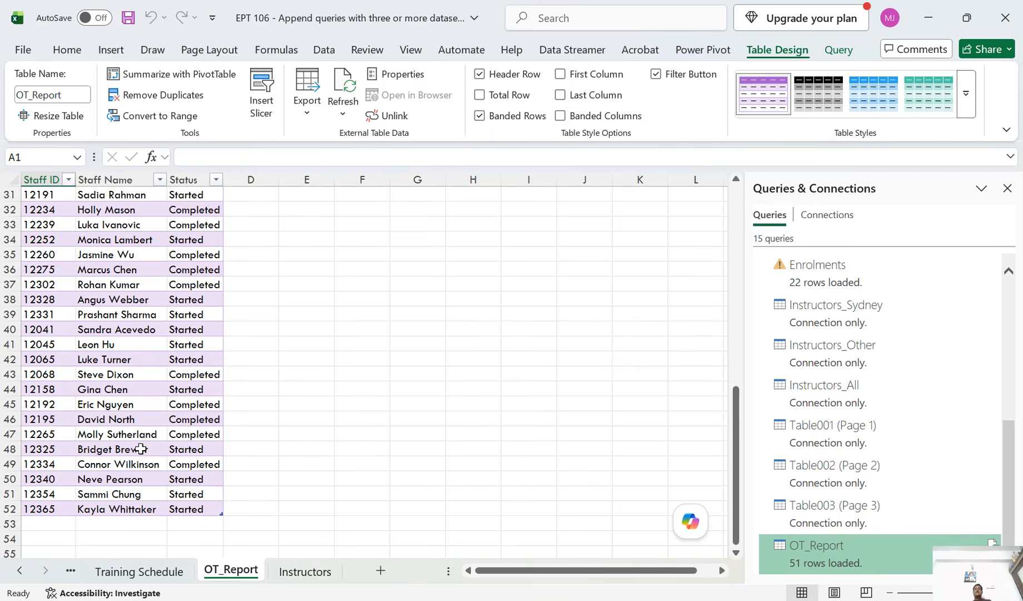
scroll(141, 448, "up", 10)
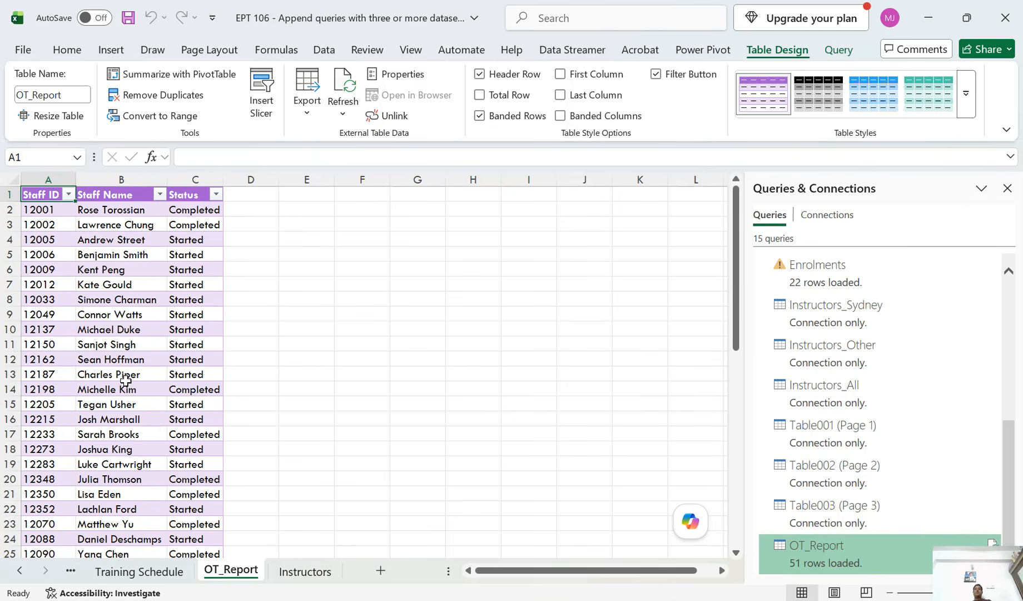
- Compare the three source table queries with OT_Report and examine the combined rows on its worksheet again
left_click(813, 435)
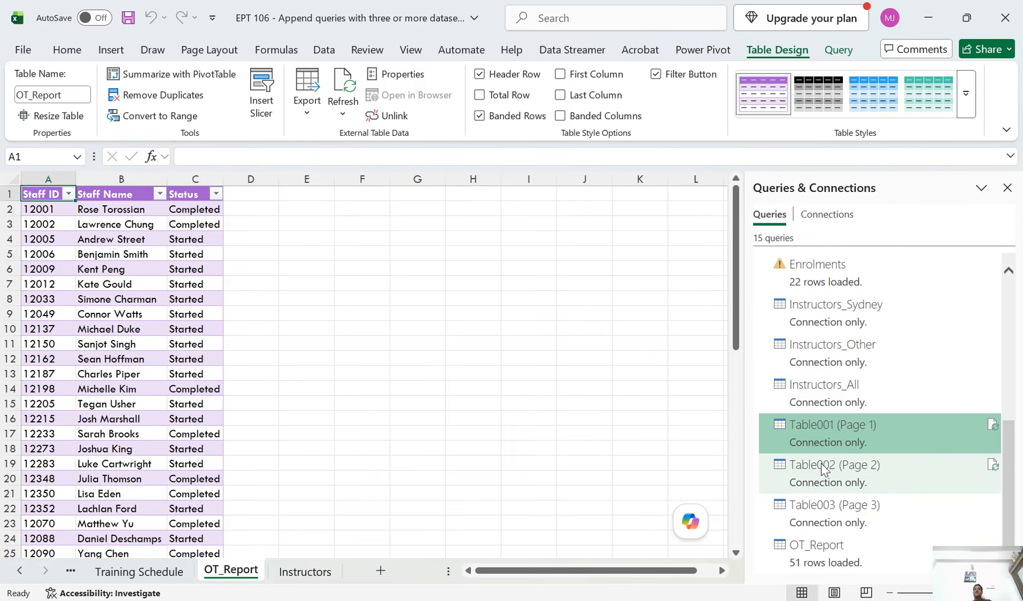
left_click(825, 470)
left_click(822, 506)
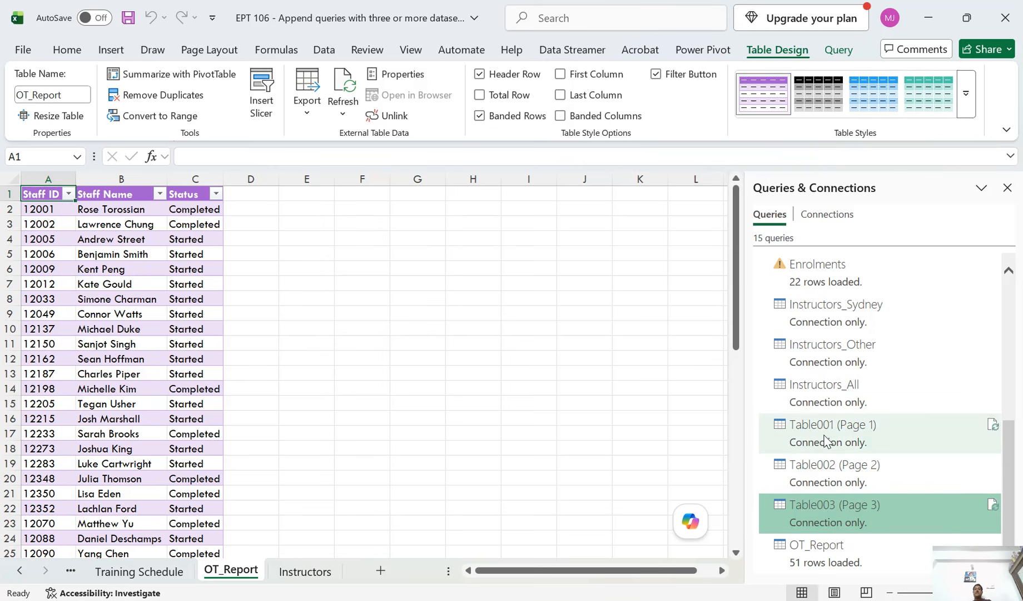
mouse_move(828, 505)
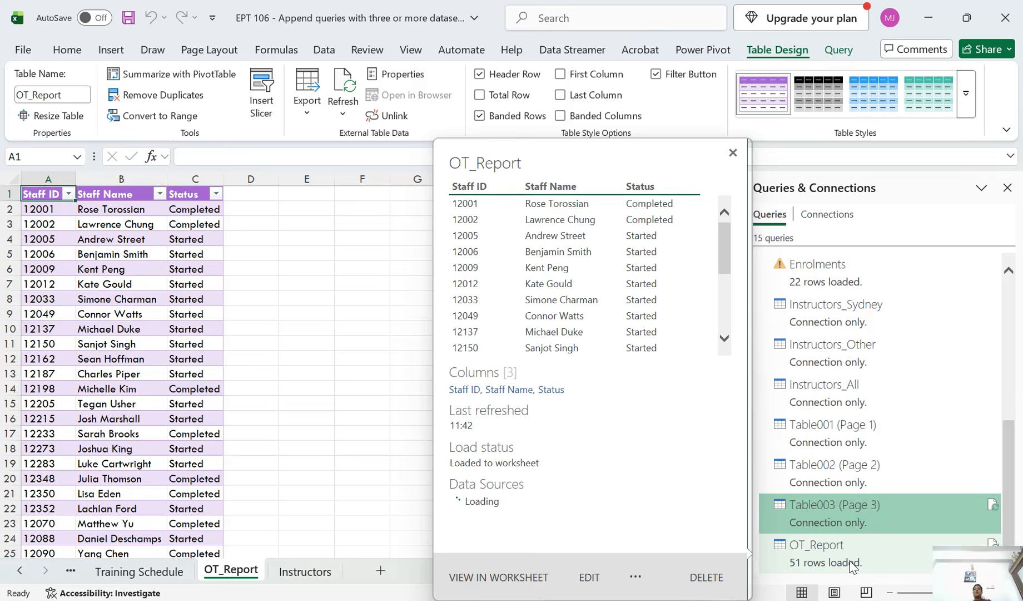
left_click(851, 564)
left_click(131, 298)
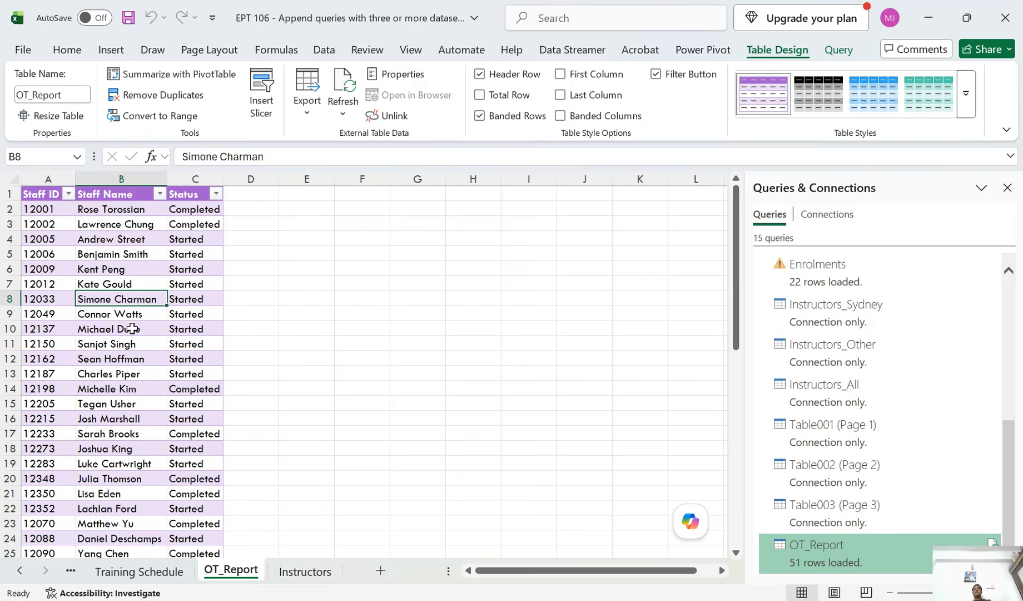
scroll(200, 381, "down", 11)
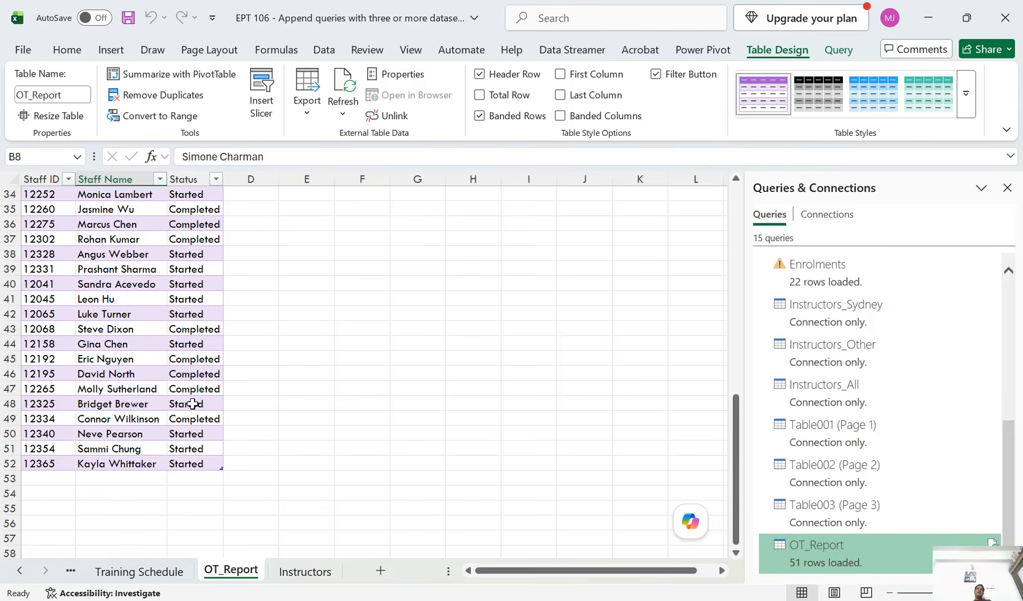
scroll(192, 403, "up", 11)
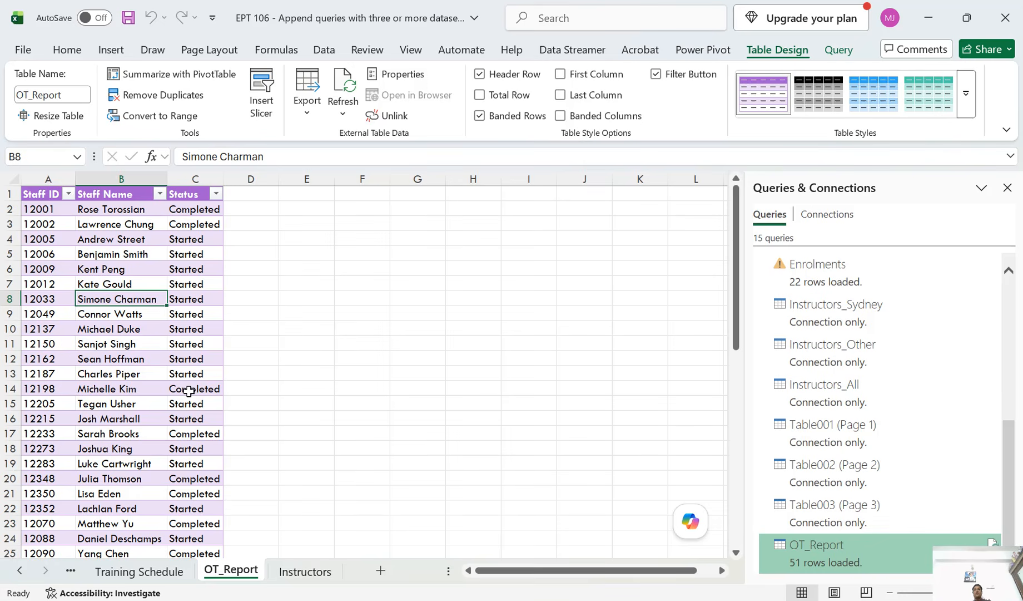
- Save the workbook with the loaded OT_Report table
mouse_move(802, 557)
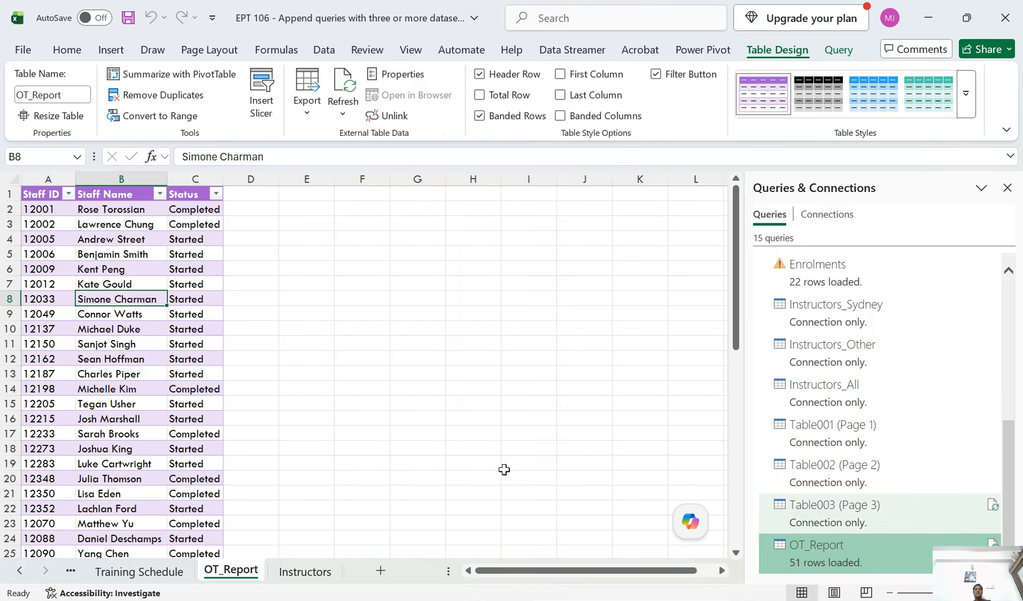
mouse_move(794, 517)
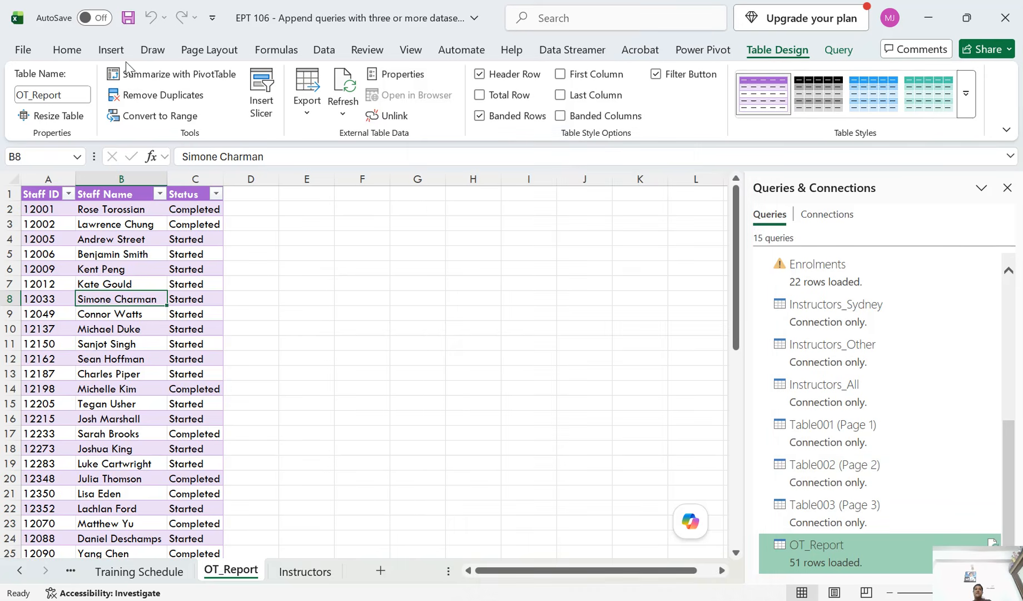
left_click(128, 20)
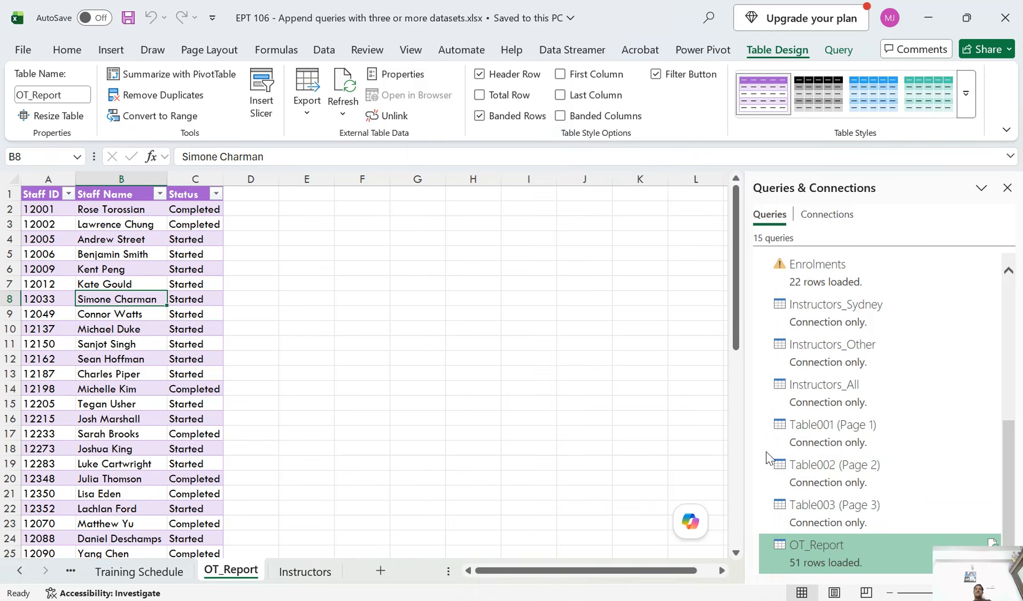
- Inspect the Enrolments query's error details and open the query in the Power Query Editor
scroll(888, 466, "up", 4)
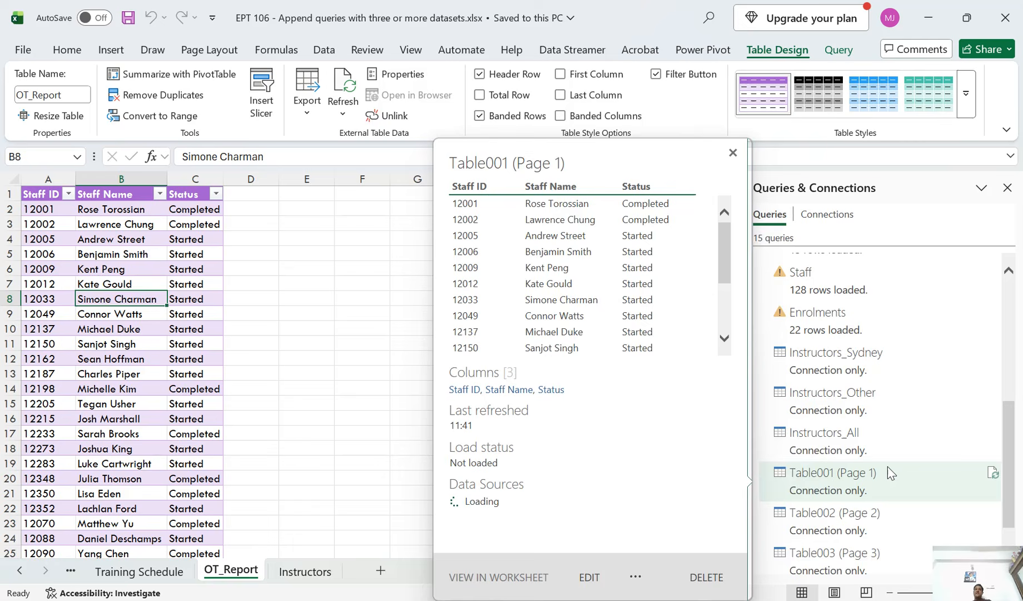
mouse_move(901, 423)
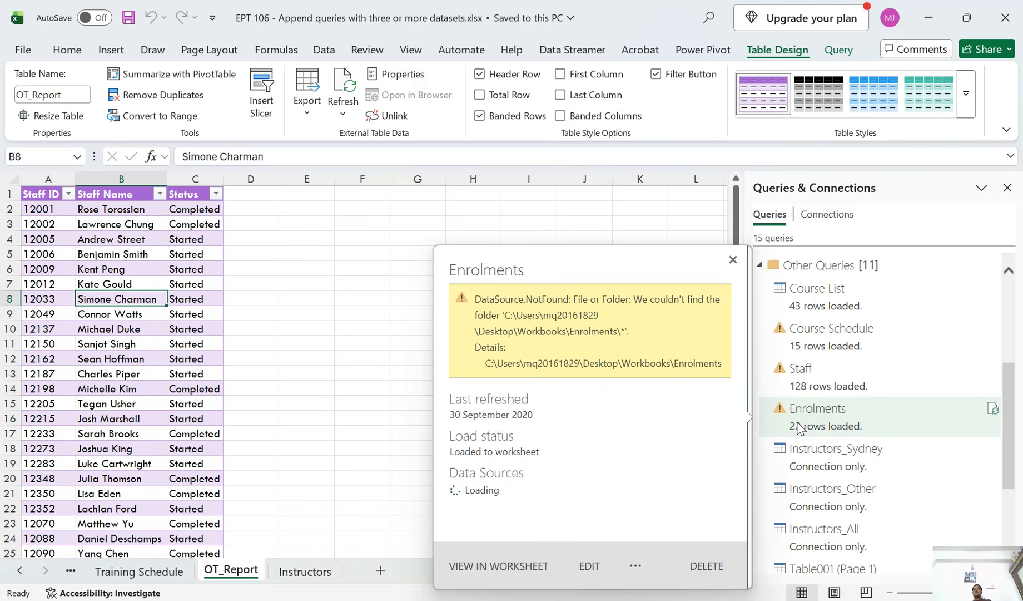
double_click(829, 419)
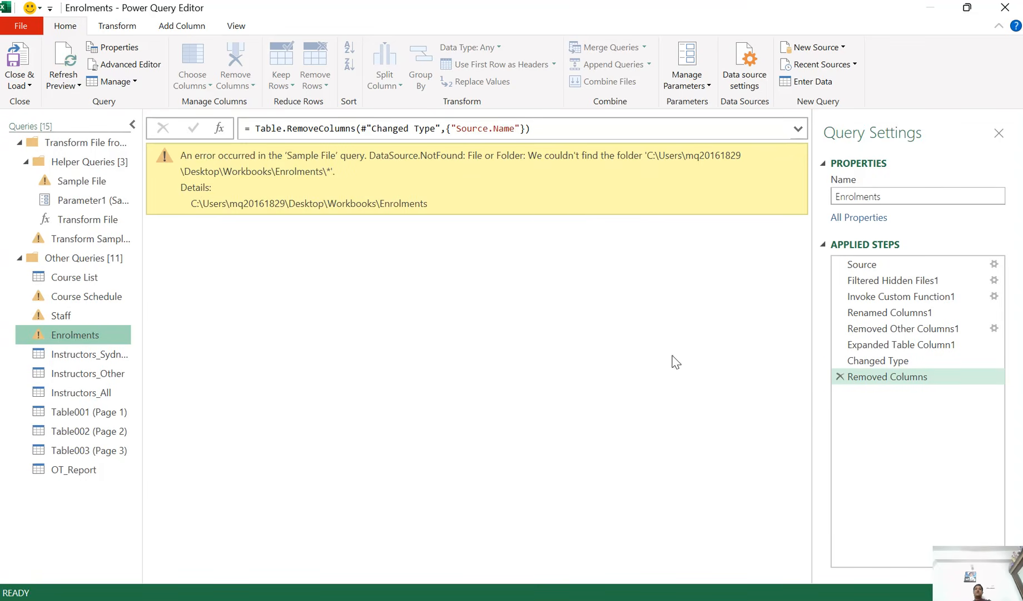
- Delete every applied step after Source from the Enrolments query, from Removed Columns back to Filtered Hidden Files1
left_click(841, 377)
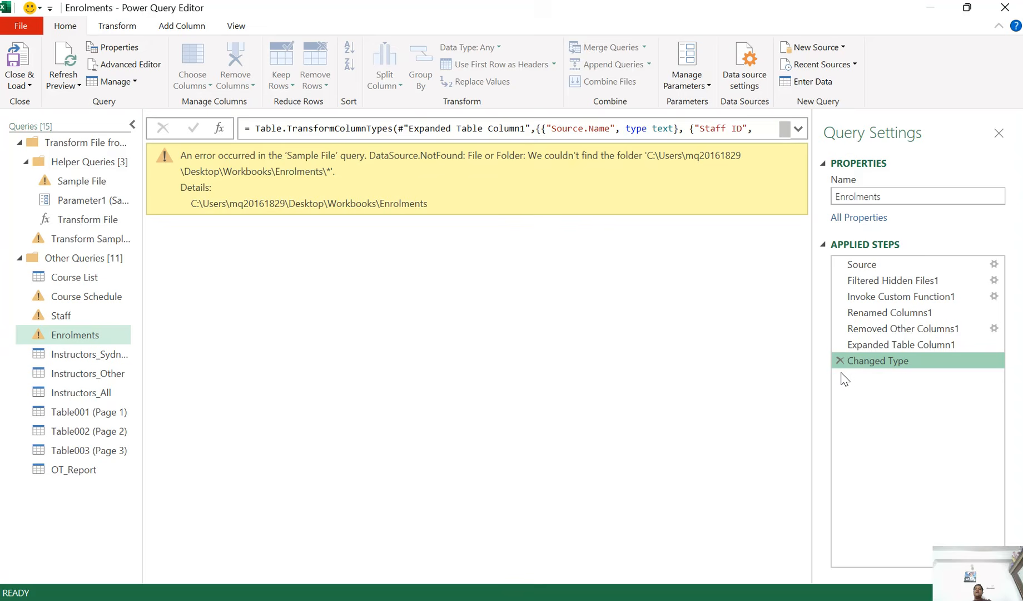
left_click(840, 360)
left_click(838, 345)
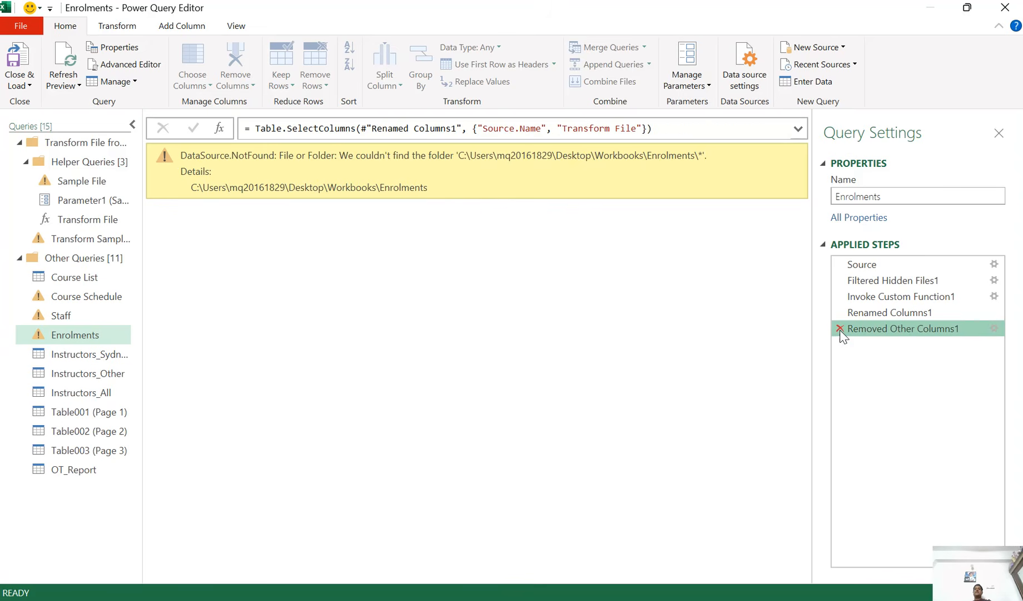
left_click(839, 328)
left_click(840, 312)
left_click(840, 297)
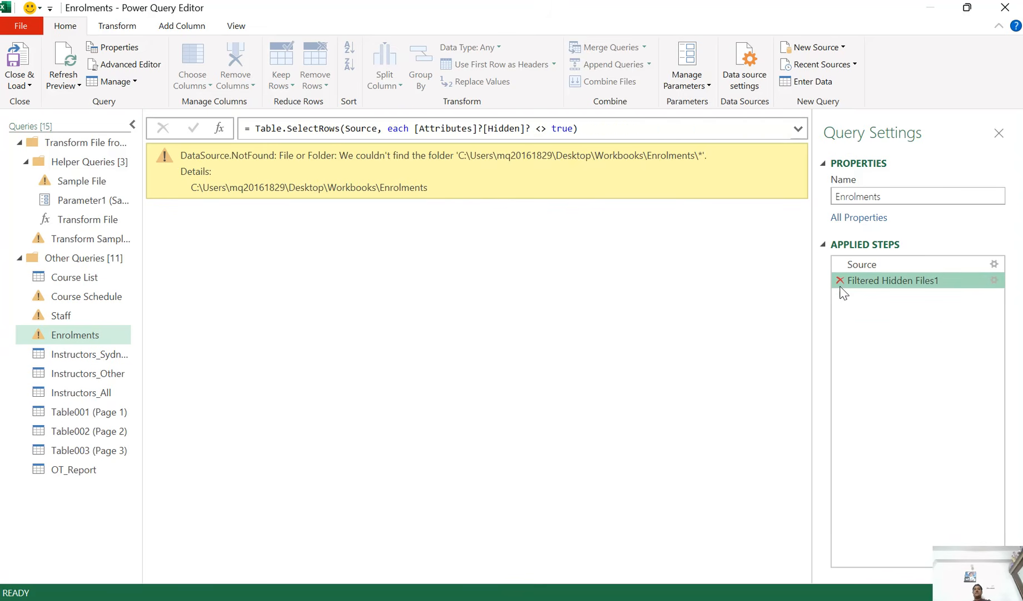
left_click(839, 281)
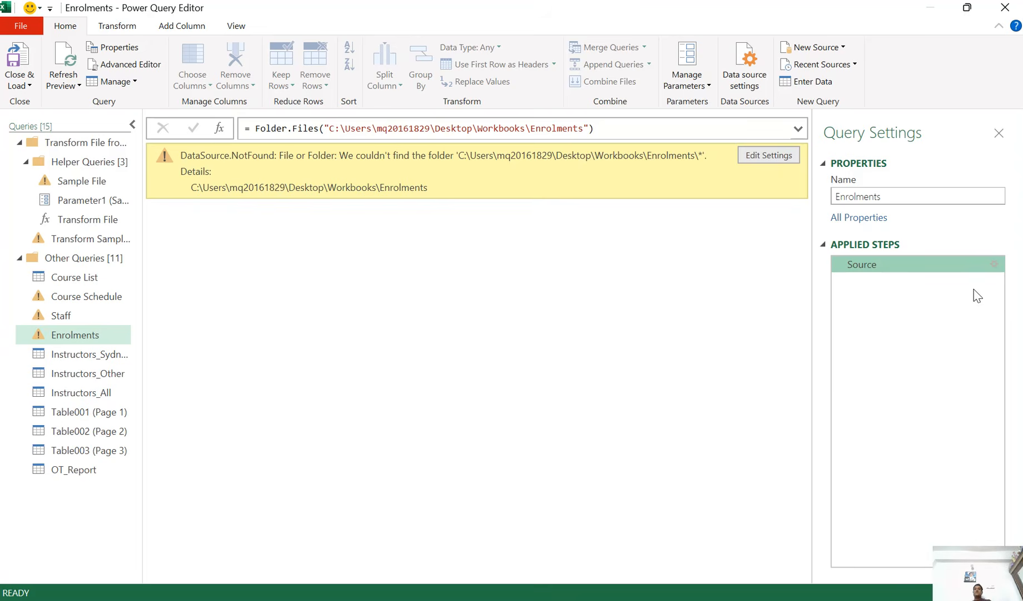
- Repoint the Enrolments query's Source step to the Enrolments folder inside Desktop\EPT SERIES\EPT - UNIT - 1
left_click(995, 265)
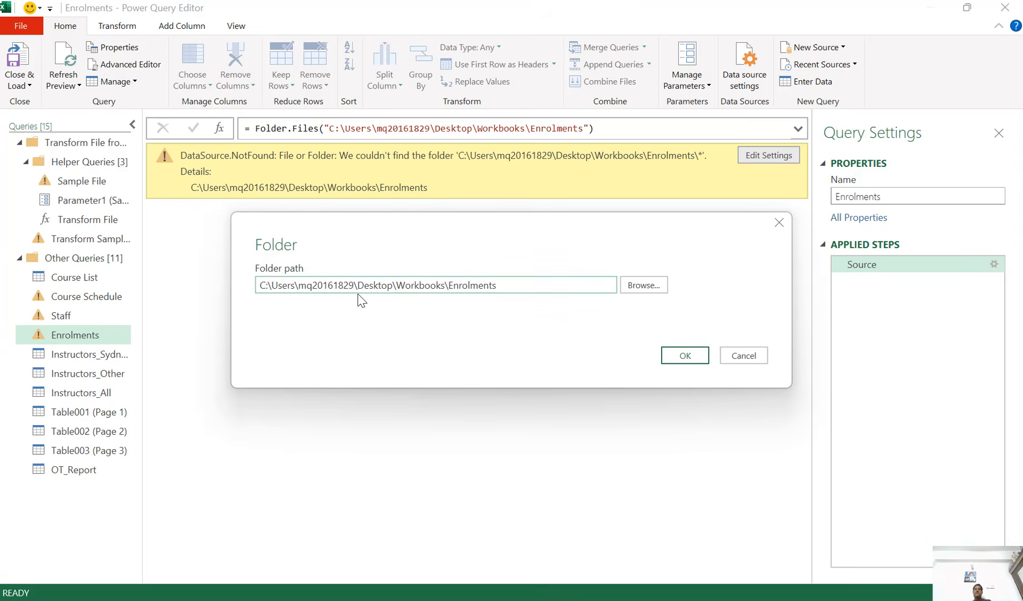
left_click(644, 285)
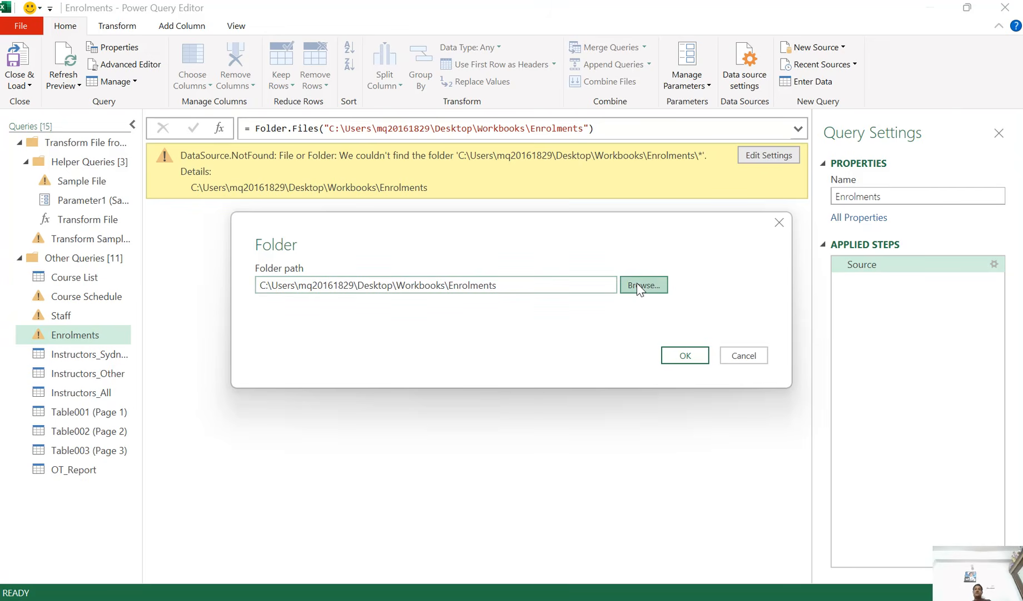
scroll(328, 338, "down", 5)
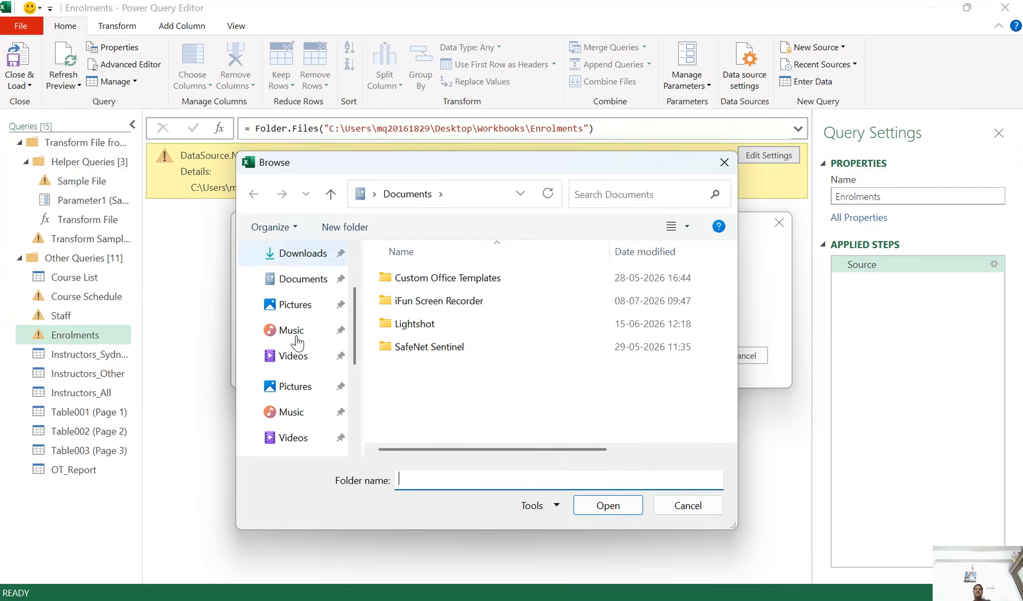
left_click(305, 315)
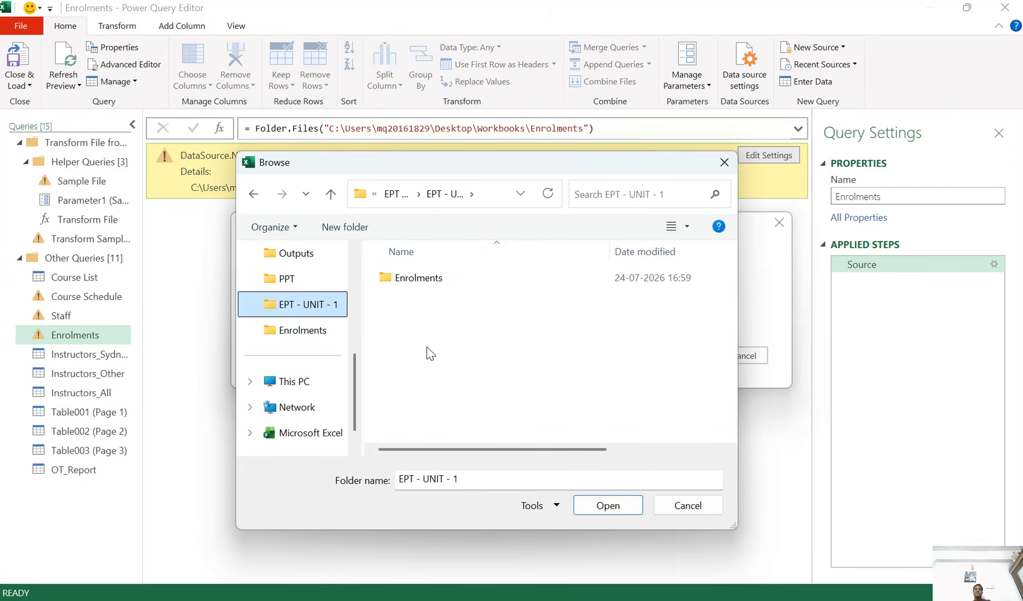
left_click(447, 282)
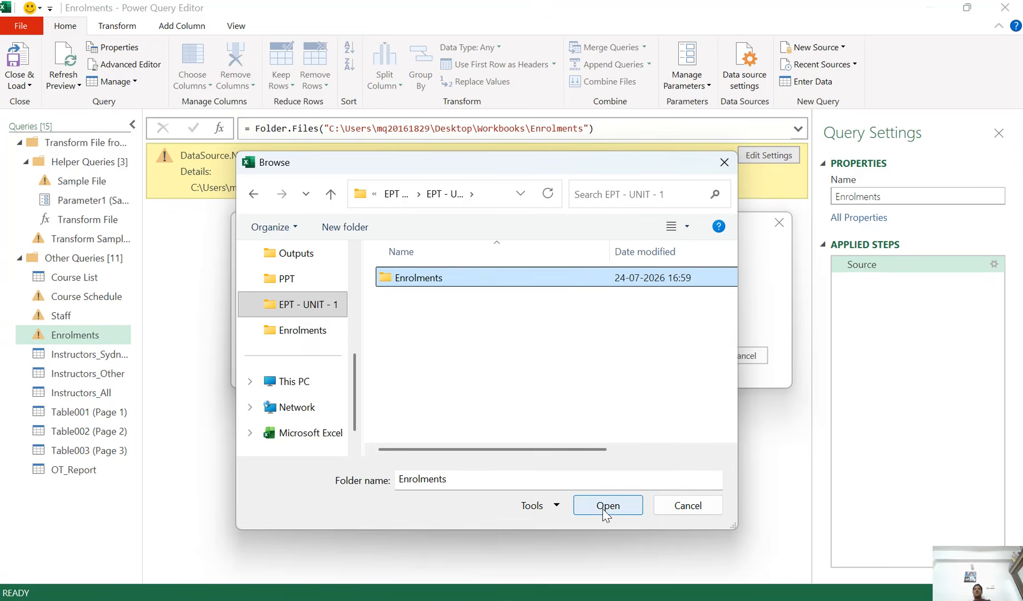
left_click(606, 507)
left_click(262, 285)
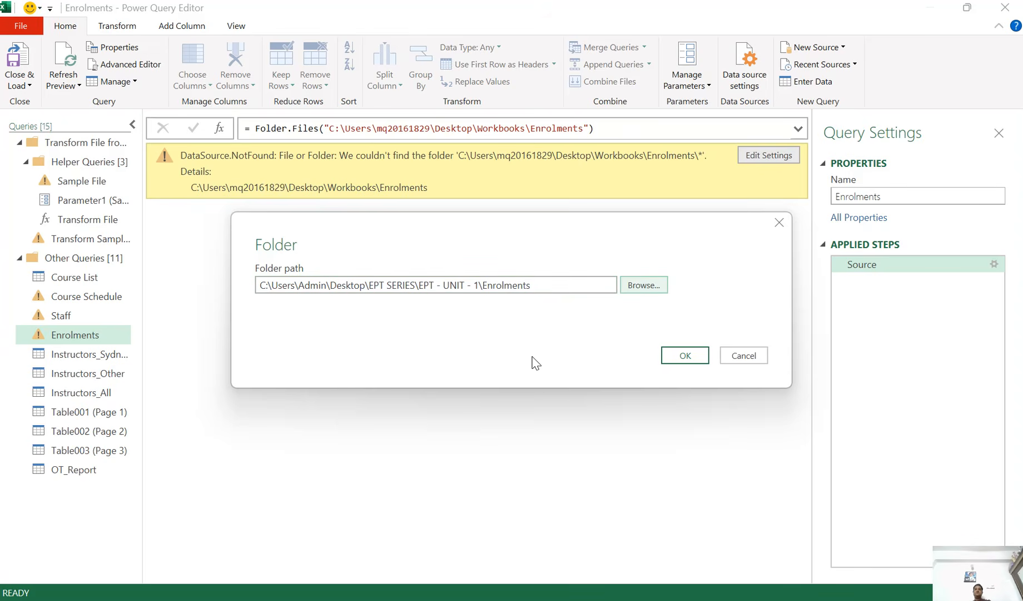
left_click(681, 357)
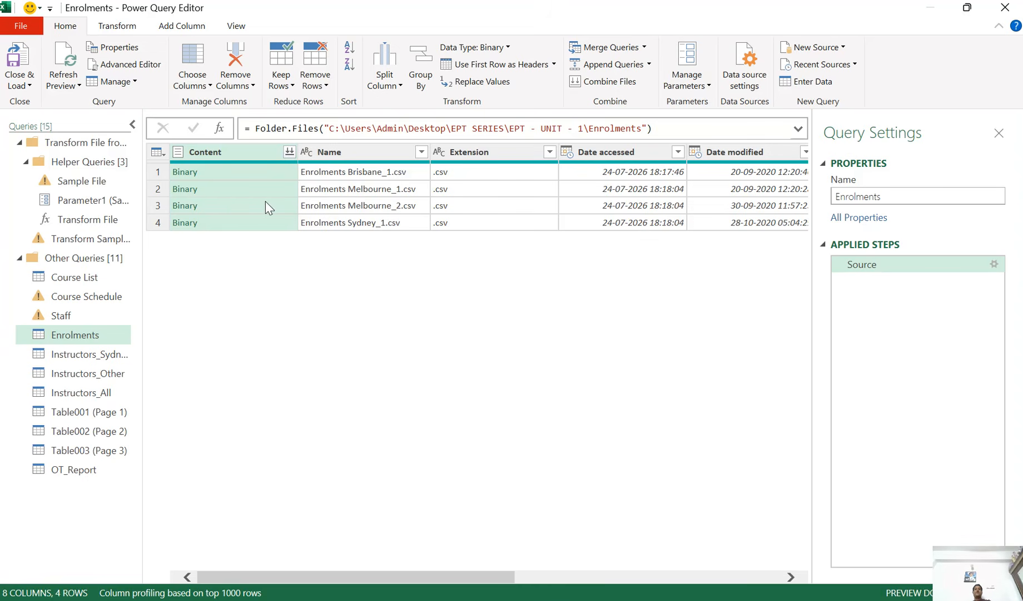
- Keep only the Content column and combine its files, using the first file as sample with comma delimiter
right_click(225, 149)
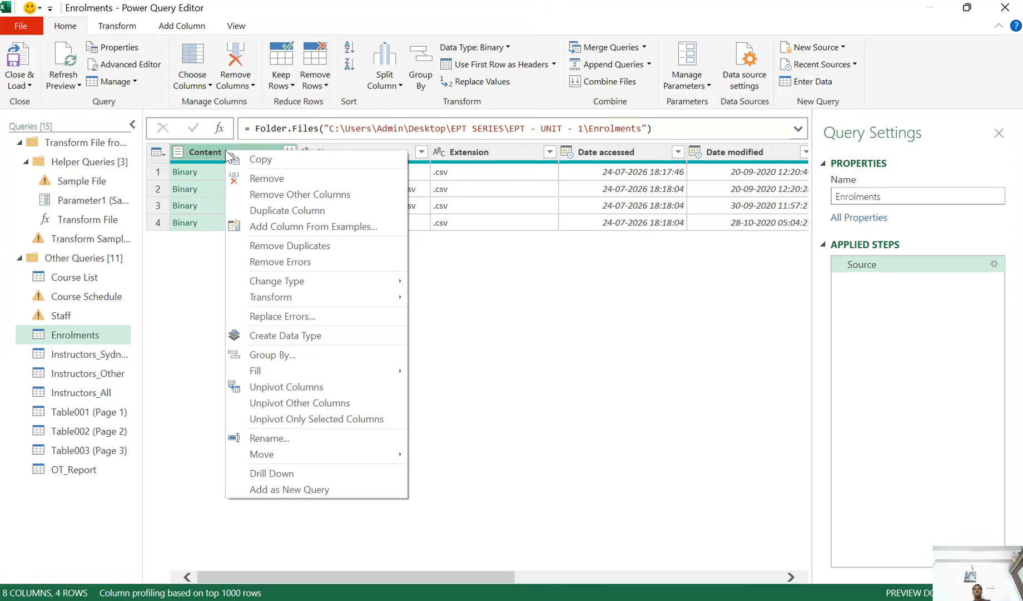
left_click(320, 196)
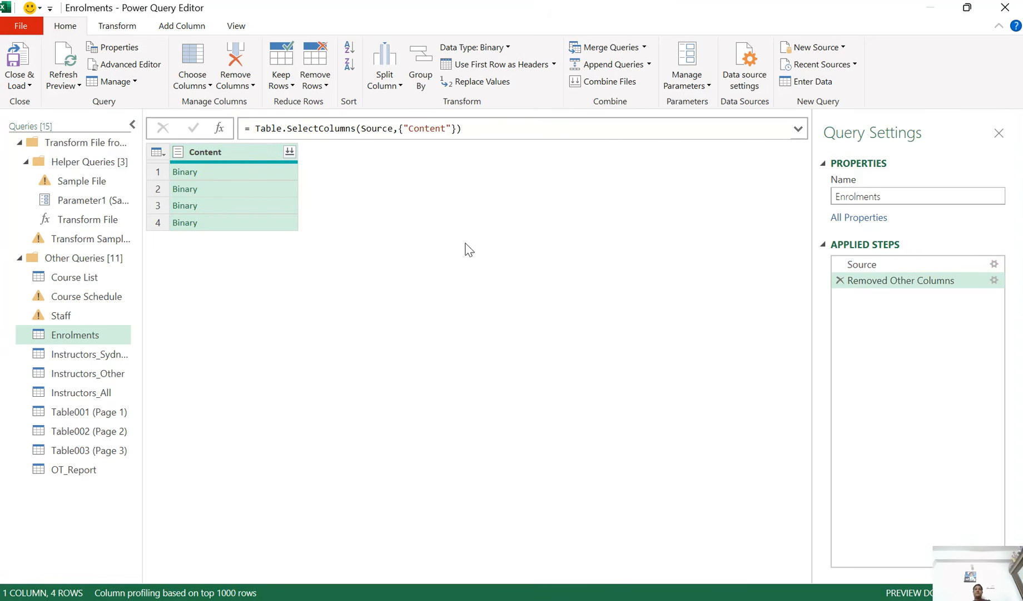
left_click(289, 155)
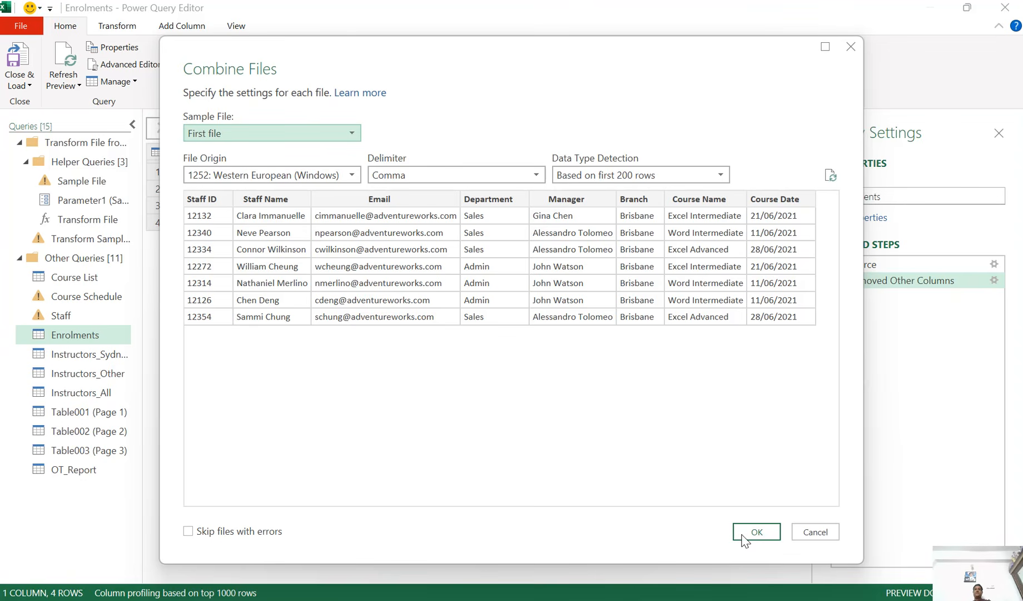
left_click(756, 532)
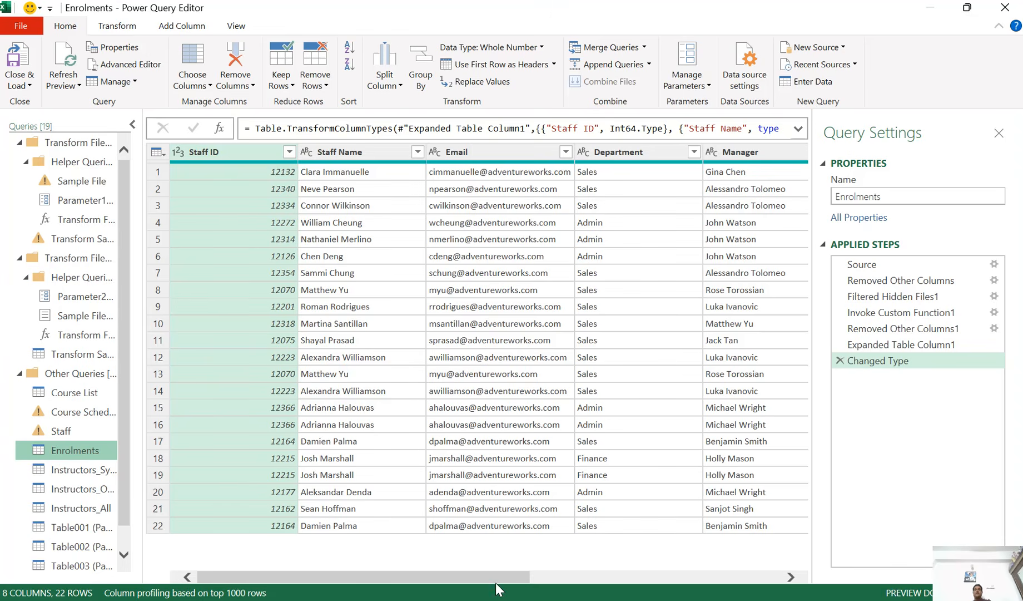
- Change the Staff ID column's data type to Text, replacing the current type conversion
left_click_drag(496, 584, 453, 581)
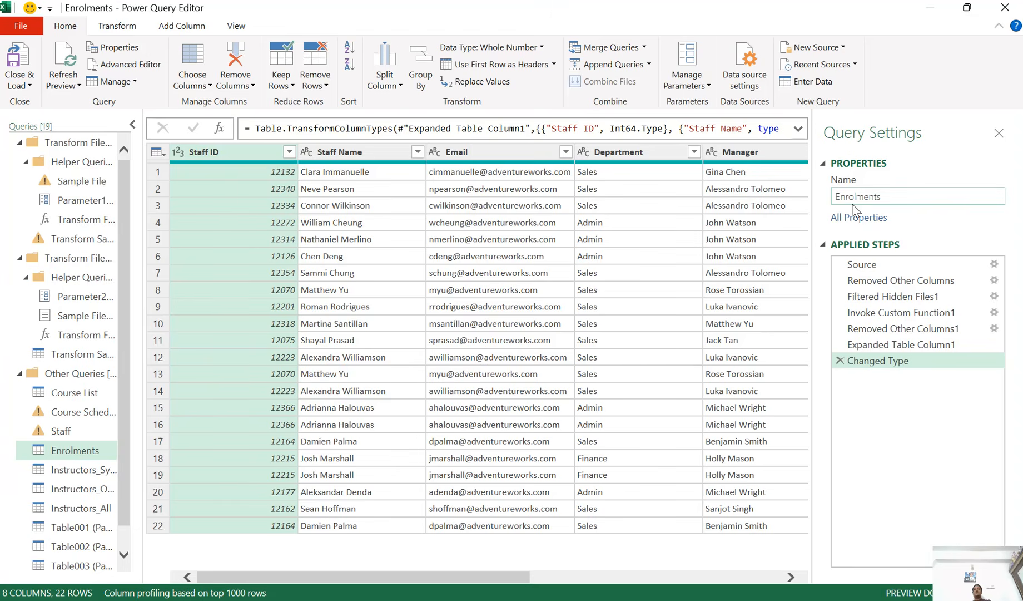
left_click(178, 152)
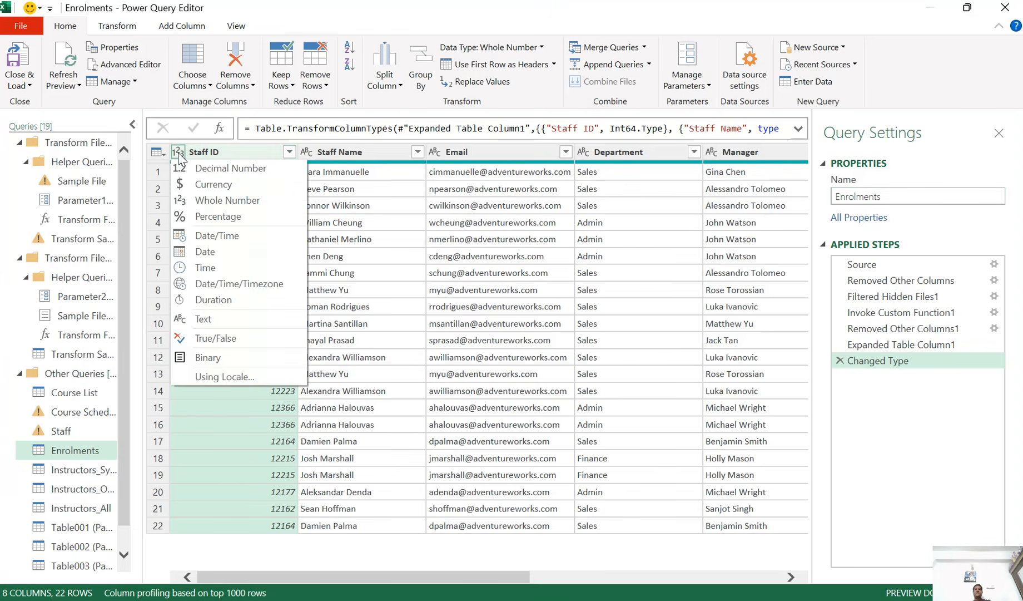
left_click(227, 321)
left_click(490, 350)
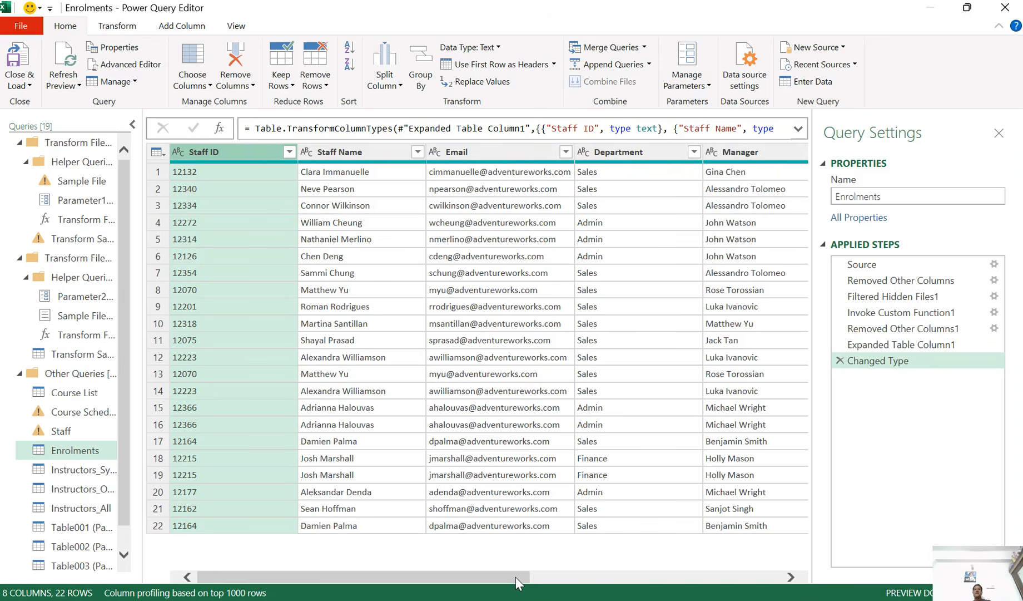
- Check the remaining Enrolments columns through Course Date, then close the editor and load the query to the workbook
left_click_drag(516, 583, 768, 584)
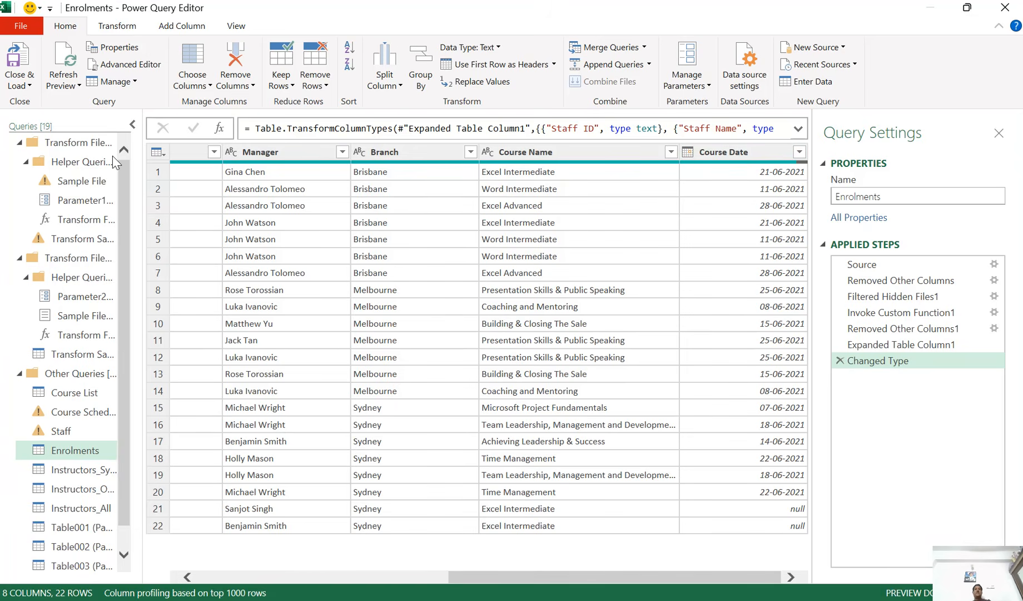
left_click(33, 88)
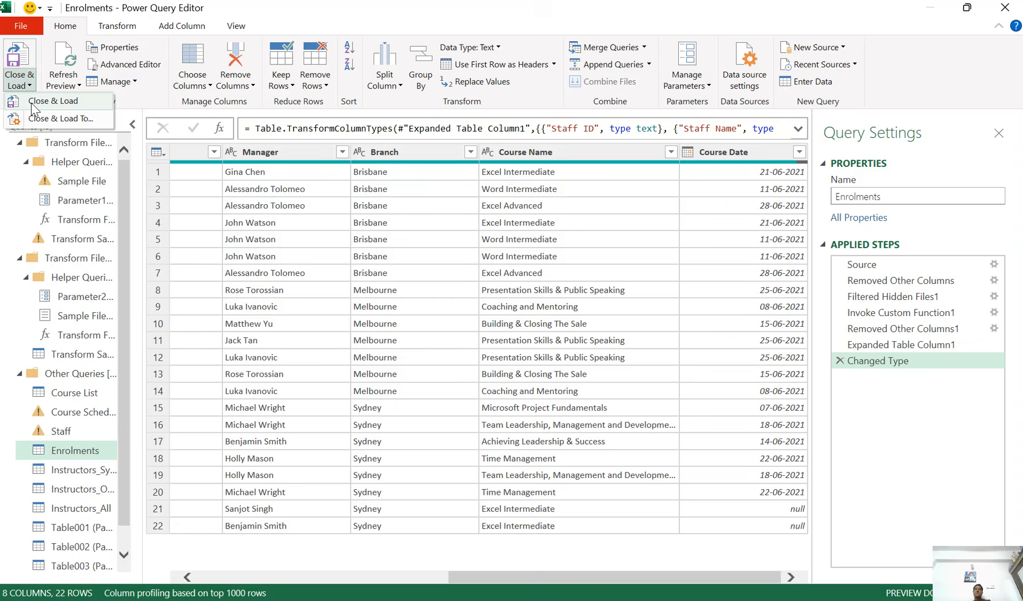
left_click(49, 101)
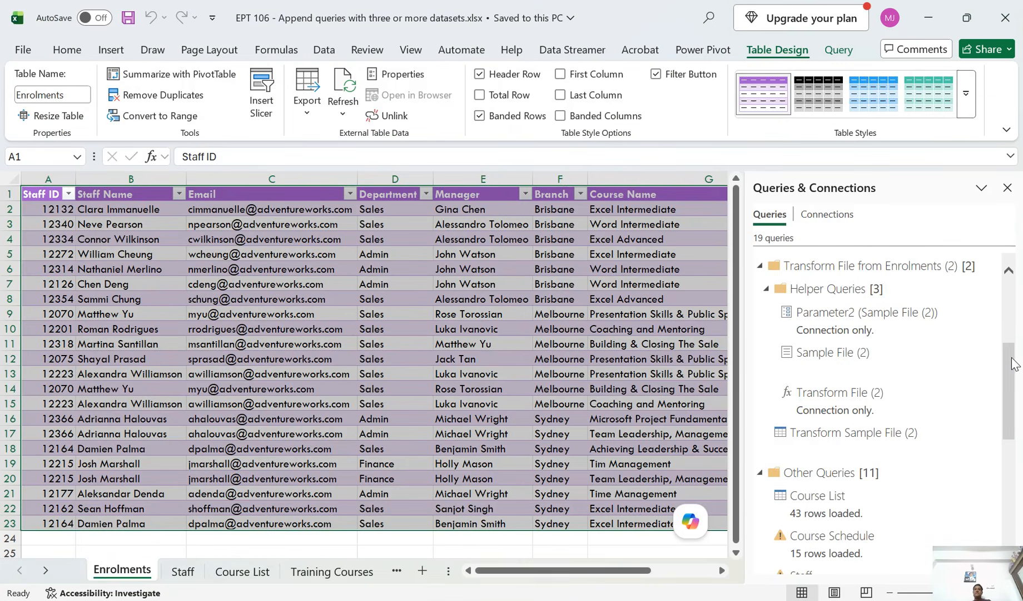
- Check the reloaded Enrolments query, inspect the Staff query's table and error details, and open Staff in the Power Query Editor
scroll(923, 418, "down", 3)
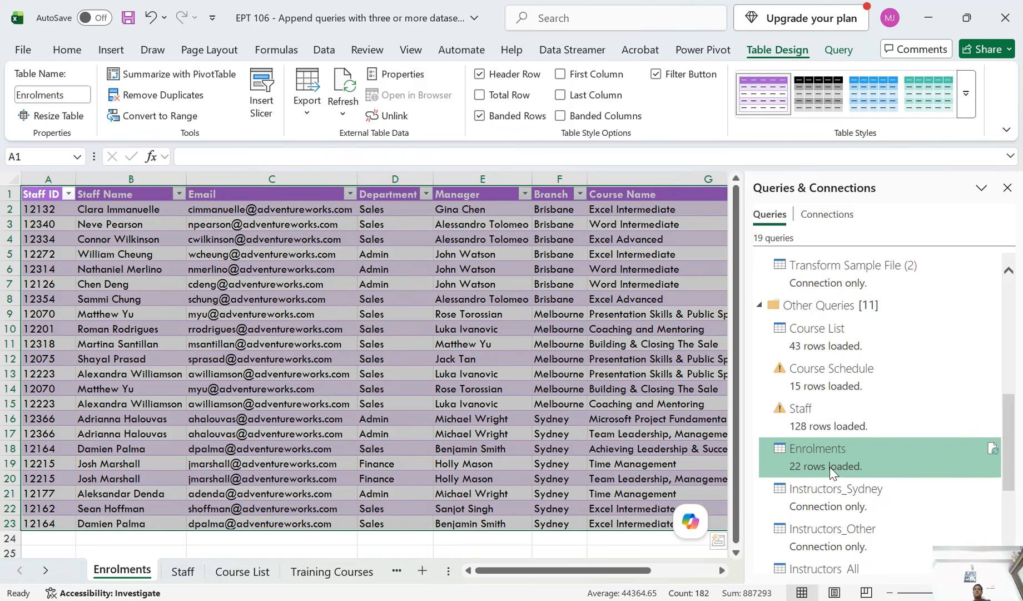
mouse_move(784, 453)
scroll(783, 447, "down", 1)
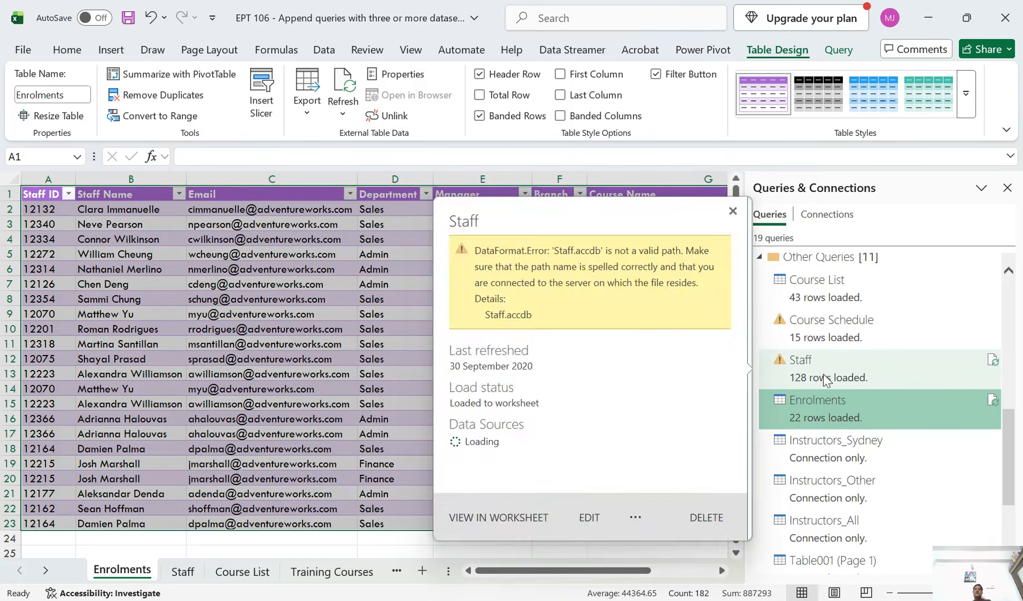
left_click(821, 377)
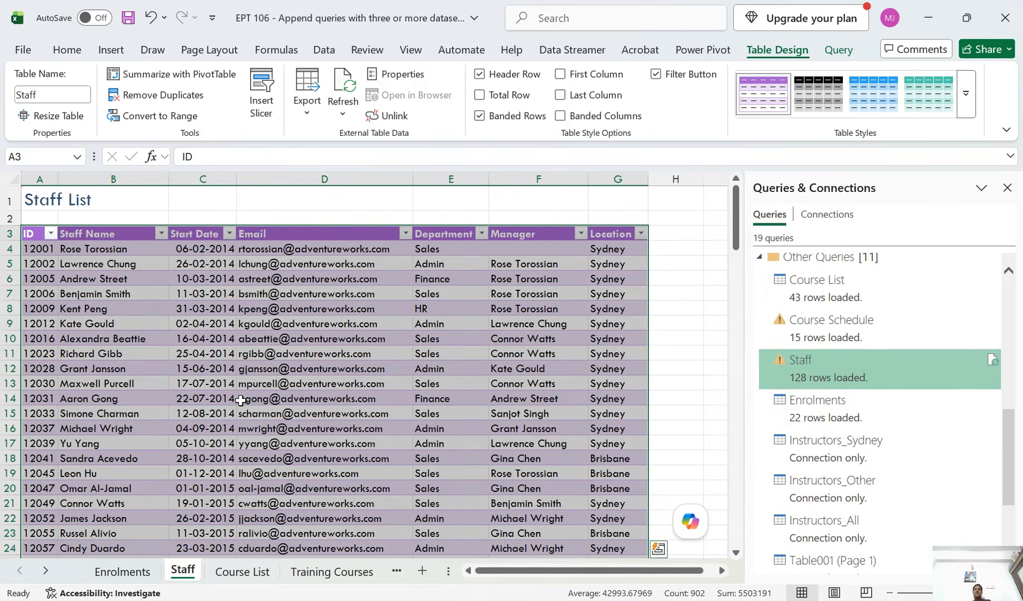
mouse_move(804, 374)
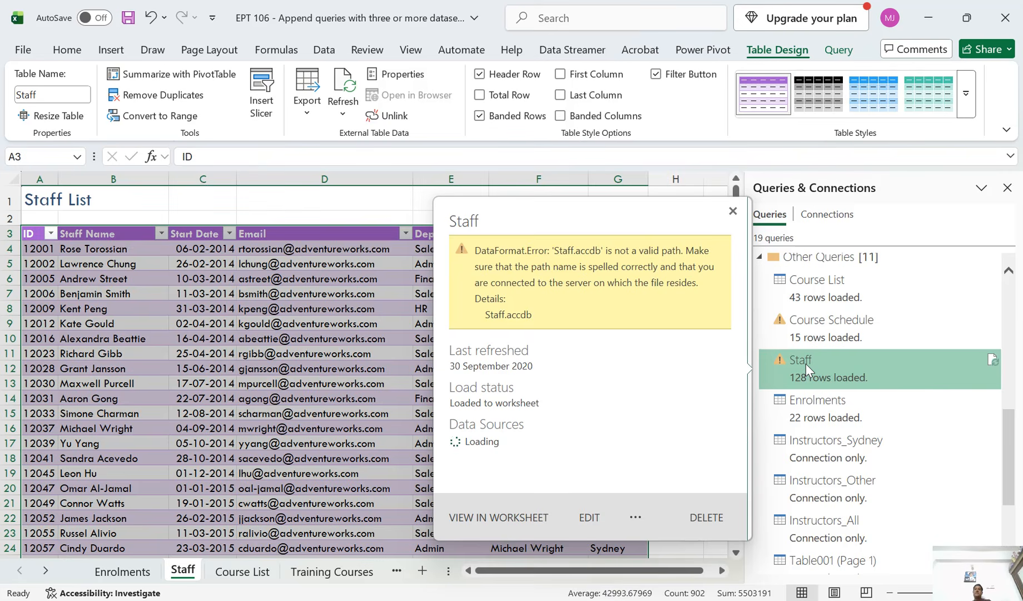
double_click(806, 364)
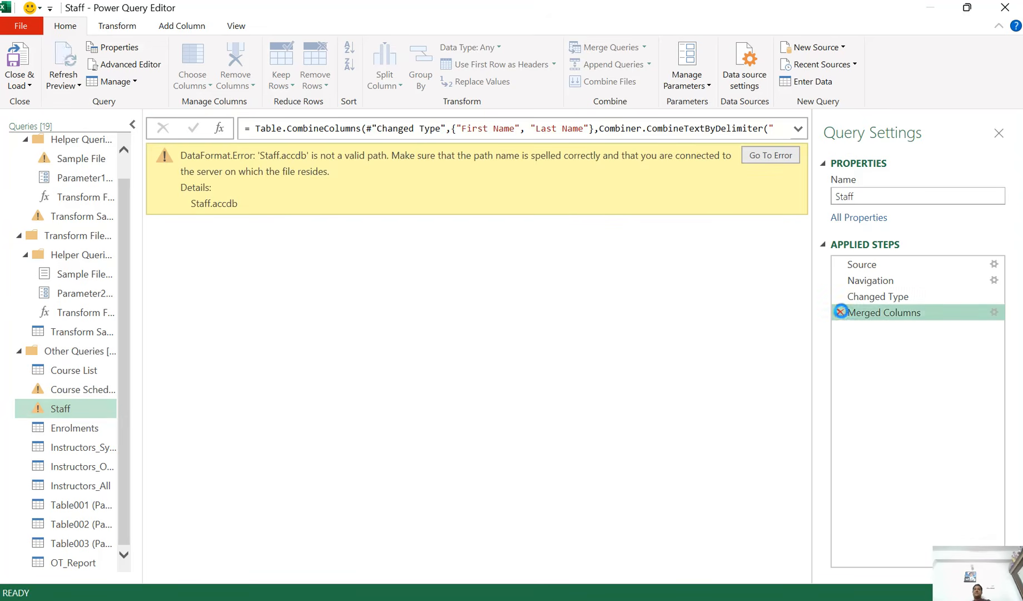
- Delete the Merged Columns, Changed Type and Navigation steps from the Staff query, leaving only Source
left_click(841, 312)
left_click(840, 297)
left_click(840, 281)
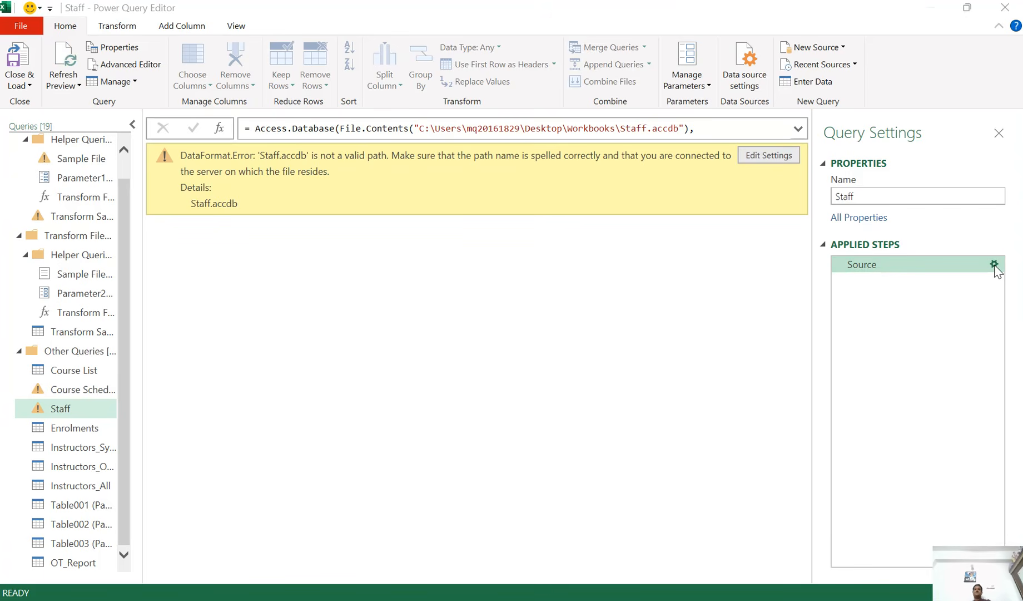
- Repoint the Staff query's Source step to the Access database Staff.accdb in Desktop\EPT SERIES\EPT - UNIT - 1
double_click(888, 271)
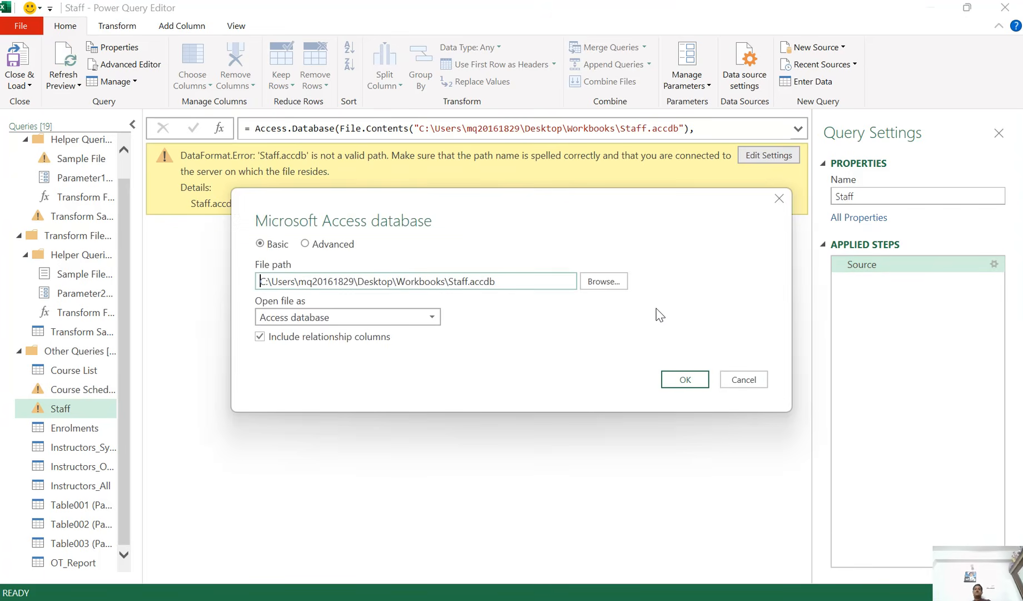
left_click(603, 282)
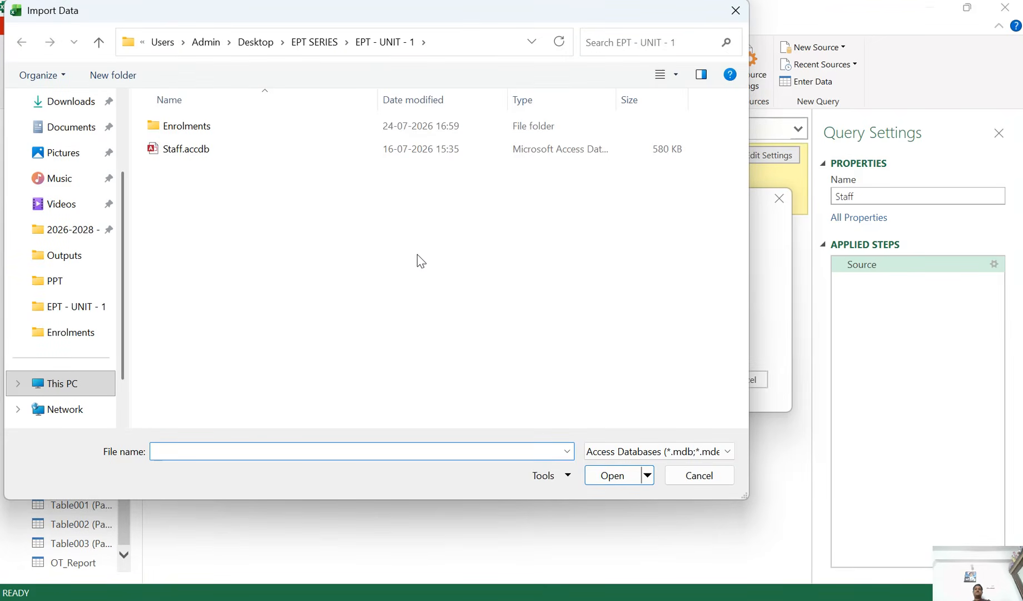
left_click(222, 151)
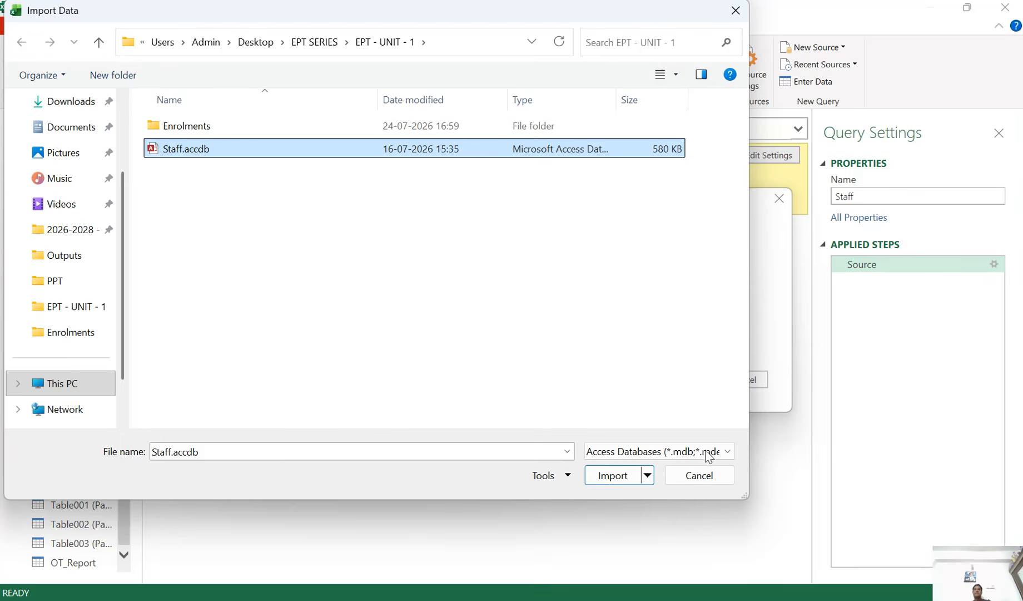
left_click(613, 476)
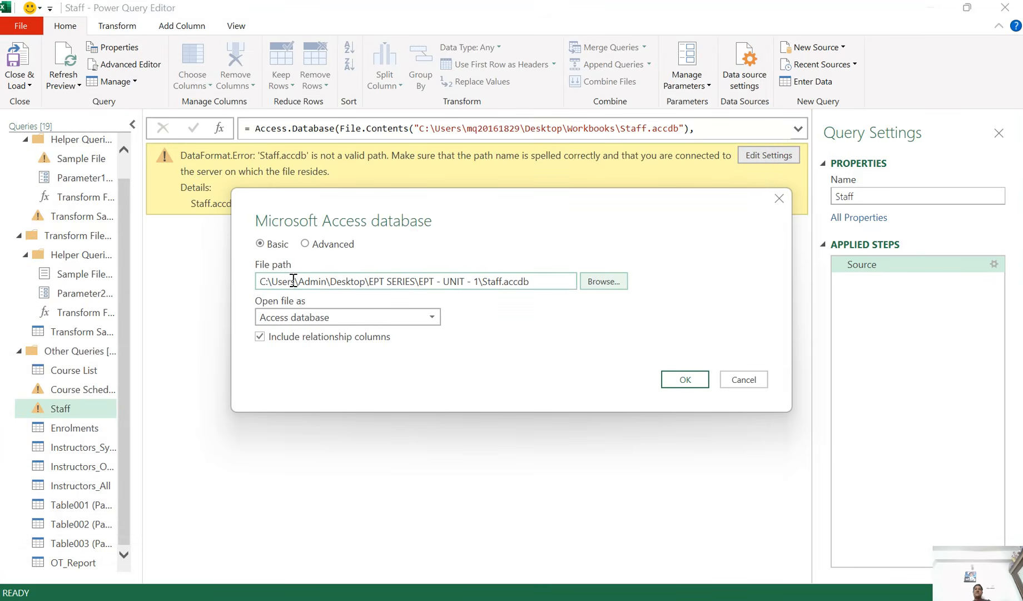
left_click(682, 380)
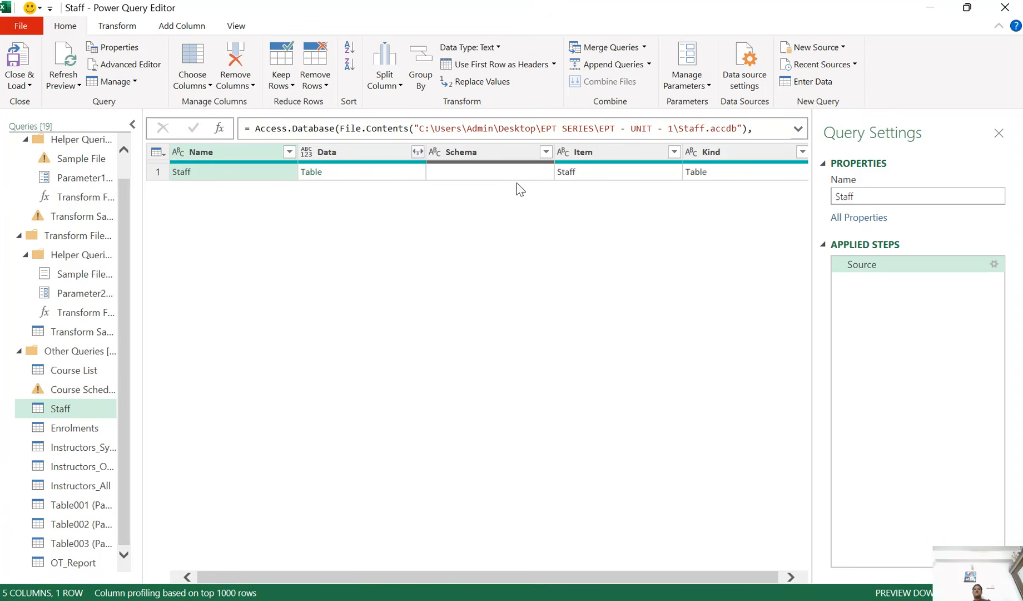
- Keep only the Data column in the Staff query and expand it into all its columns without the original name prefix
right_click(344, 150)
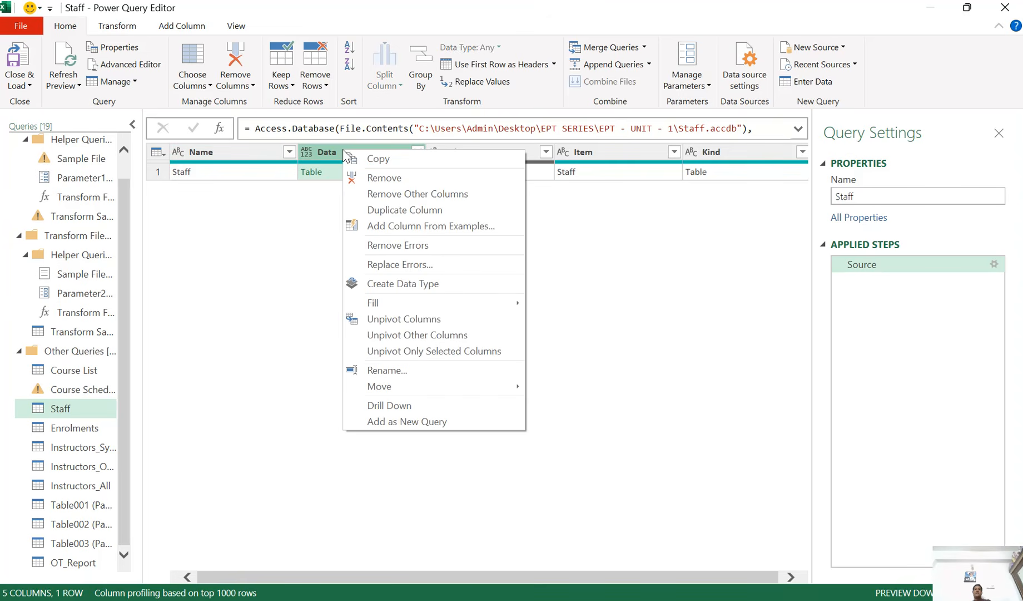
left_click(426, 195)
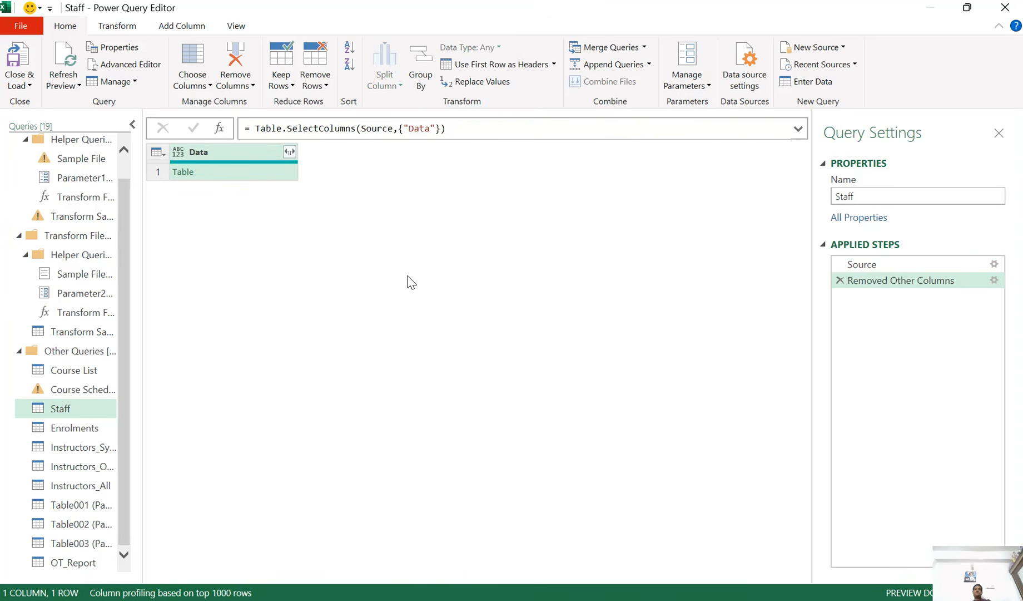
left_click(288, 152)
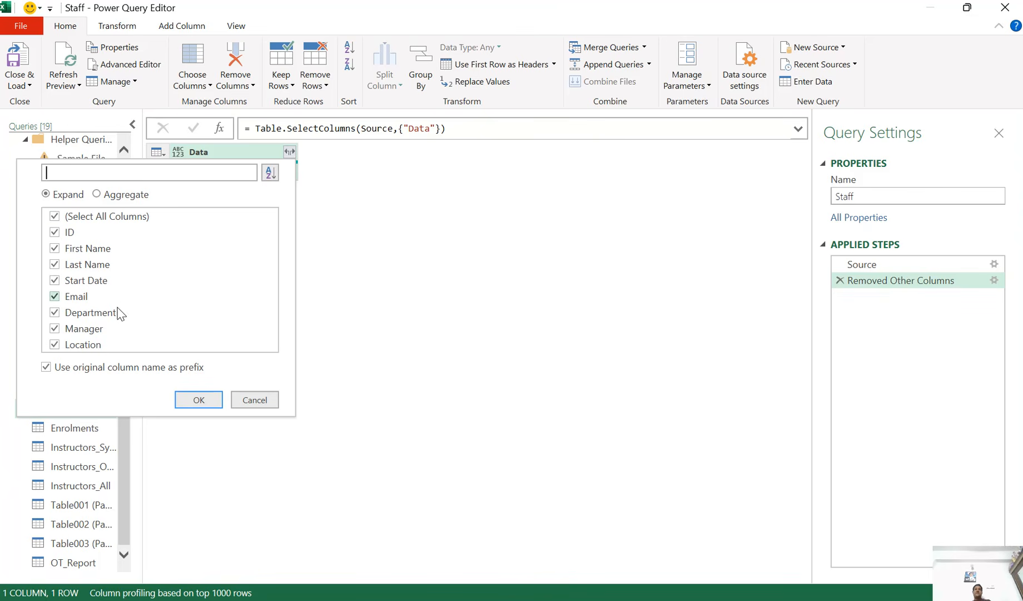
left_click(78, 372)
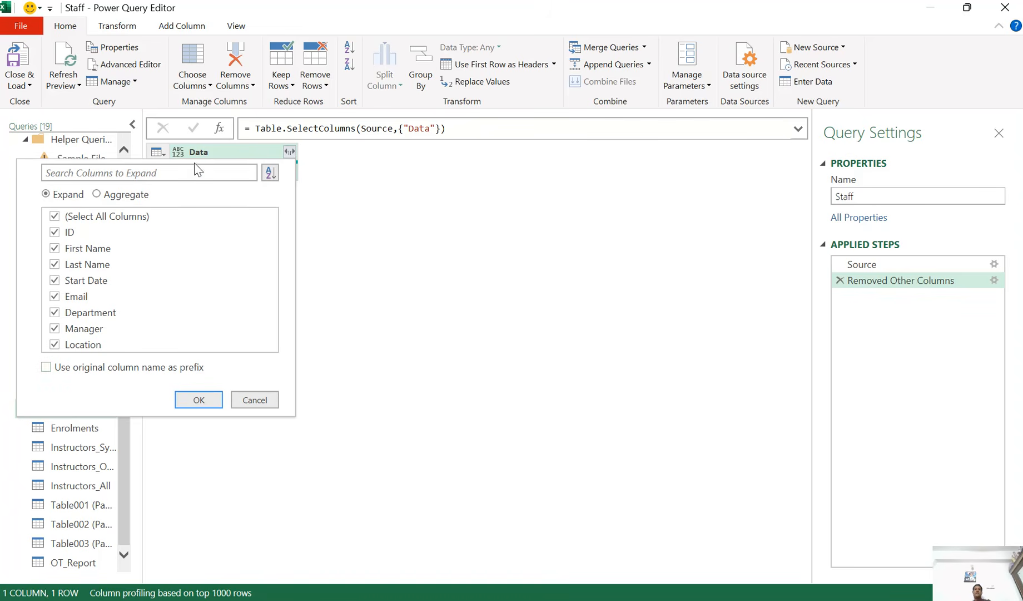
left_click(192, 400)
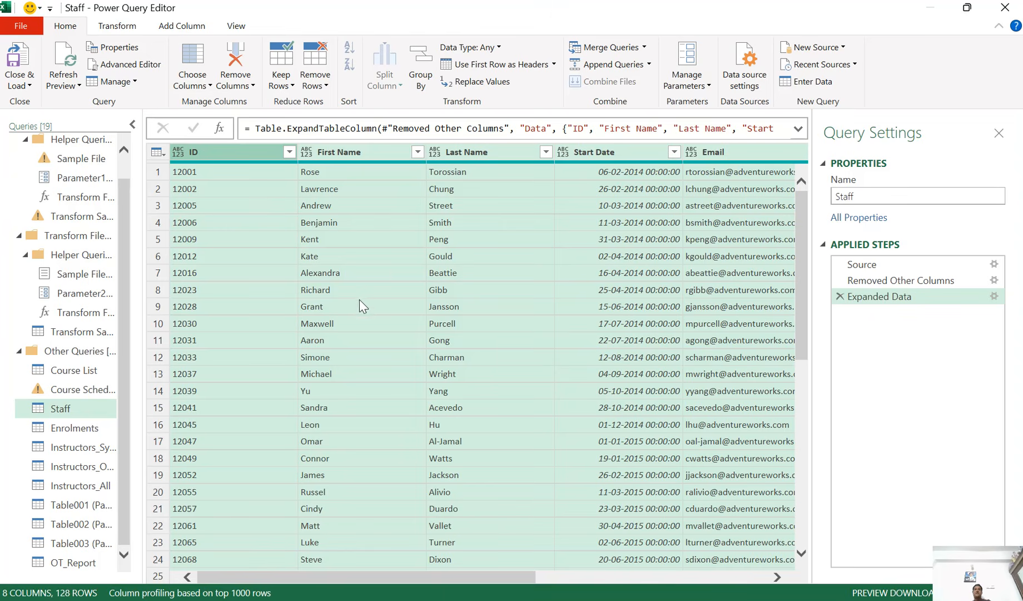
- Merge the First Name and Last Name columns with a space separator into a new column named Staff Name
left_click(248, 157)
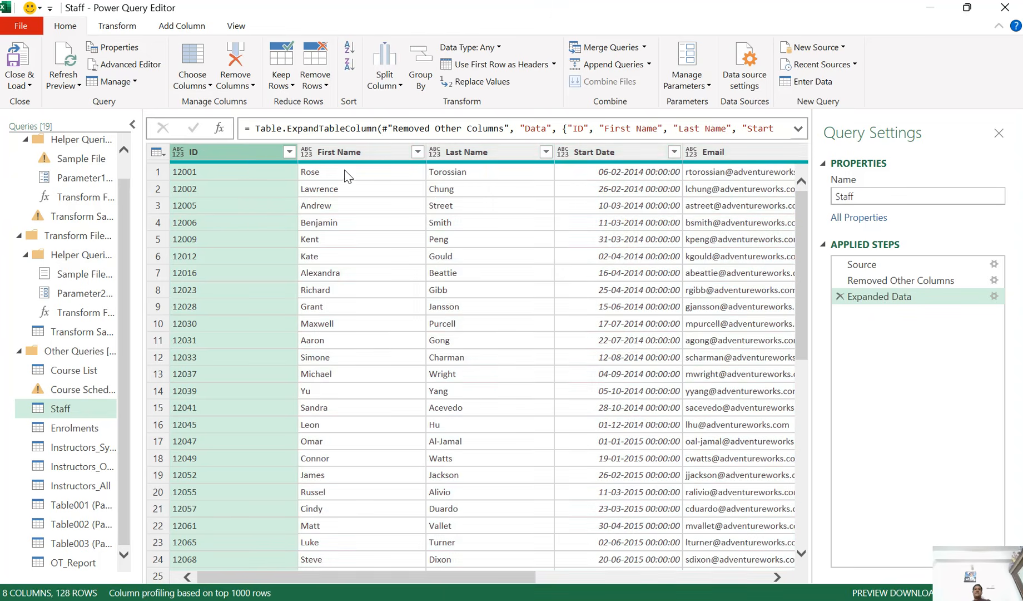
left_click(347, 156)
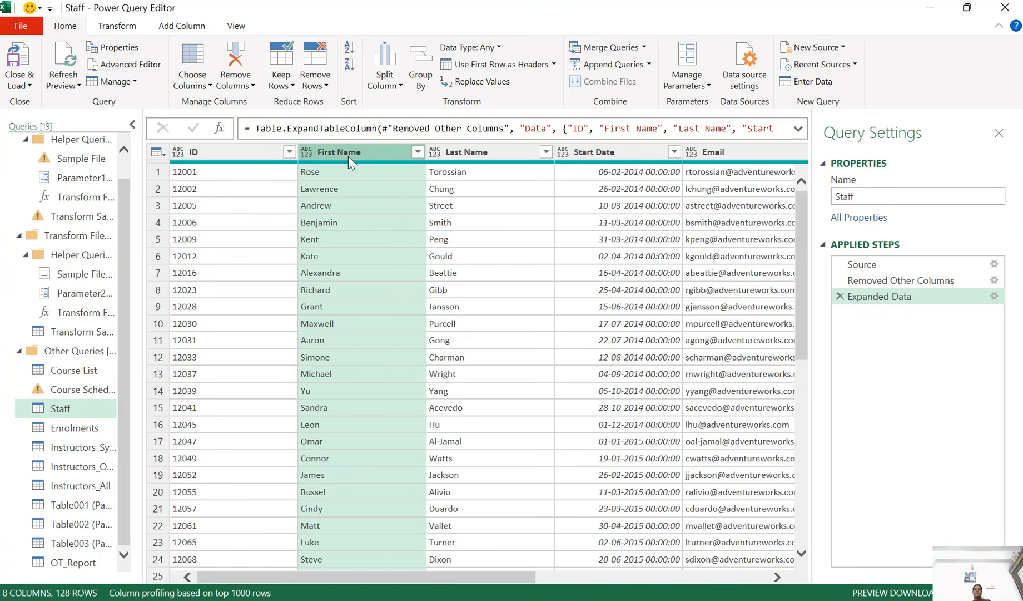
left_click(483, 154, "ctrl")
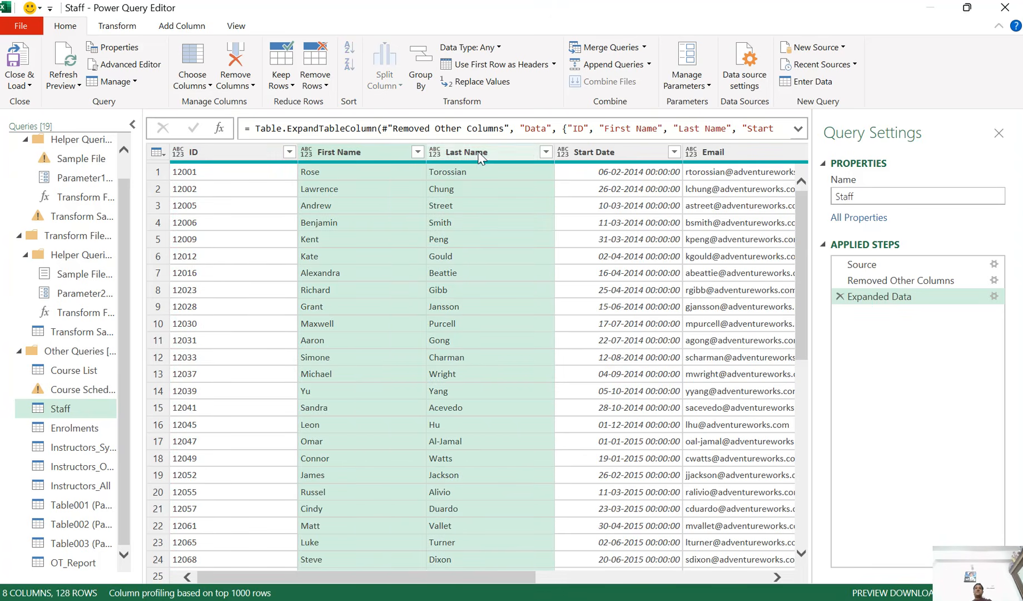
right_click(481, 157)
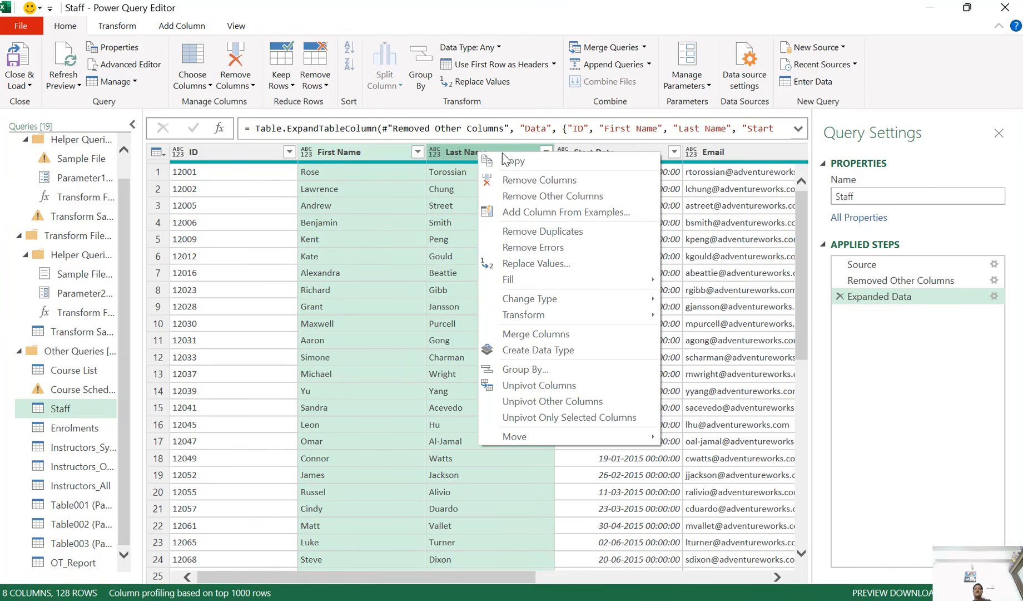
left_click(534, 334)
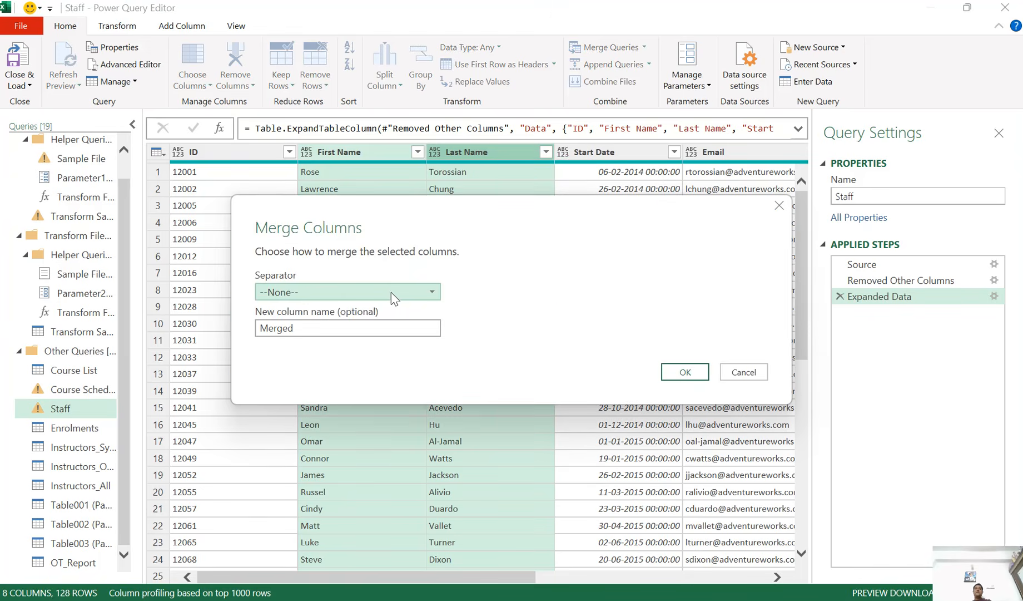
left_click(391, 292)
left_click(319, 391)
double_click(319, 334)
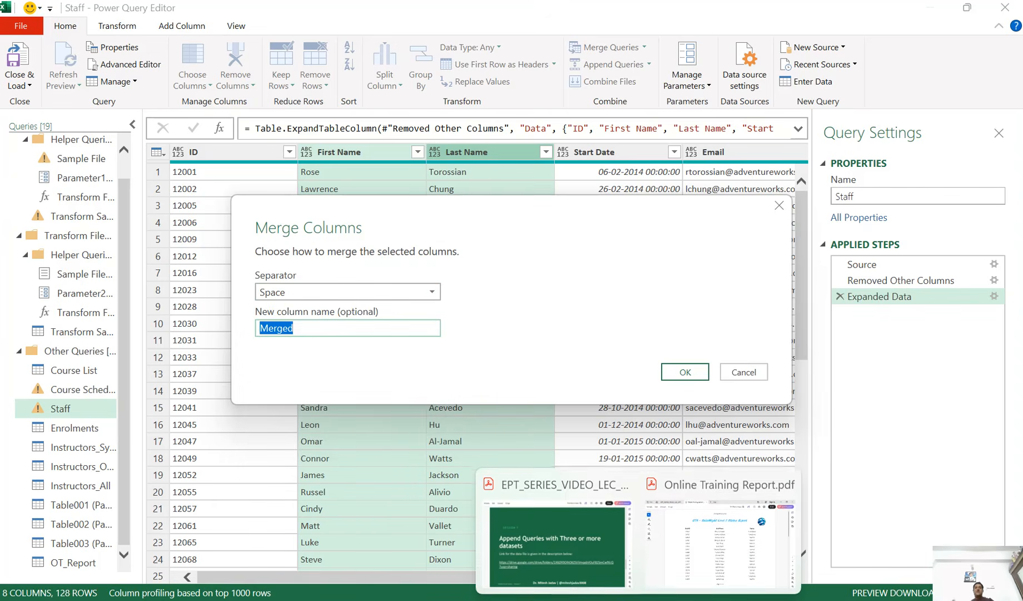
type("Staff")
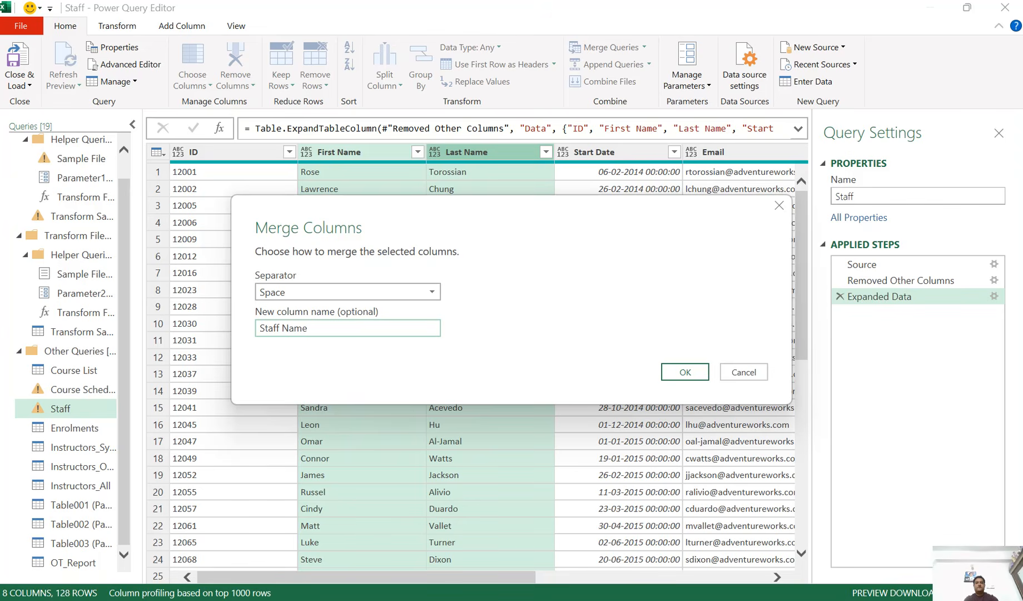
type(" Name")
left_click(685, 372)
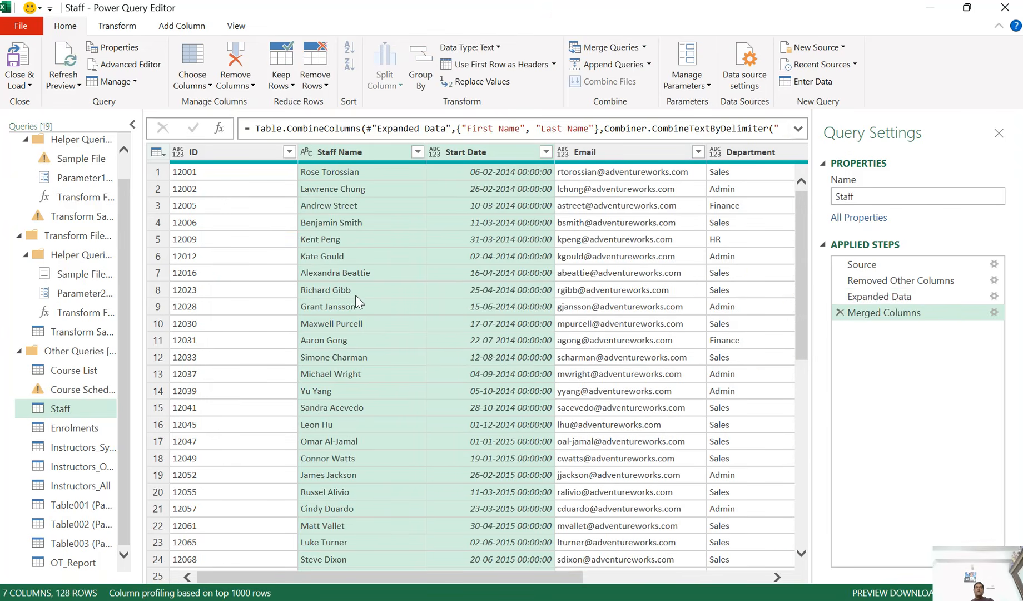
- Set the ID, Staff Name and Email columns to the Text data type and Start Date to Date
left_click(178, 152)
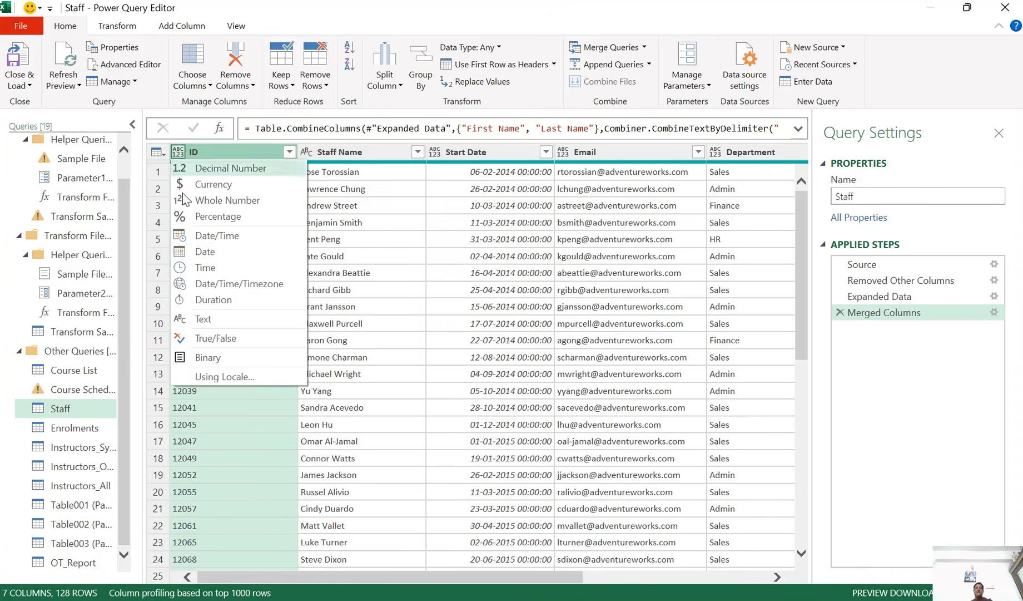
left_click(221, 322)
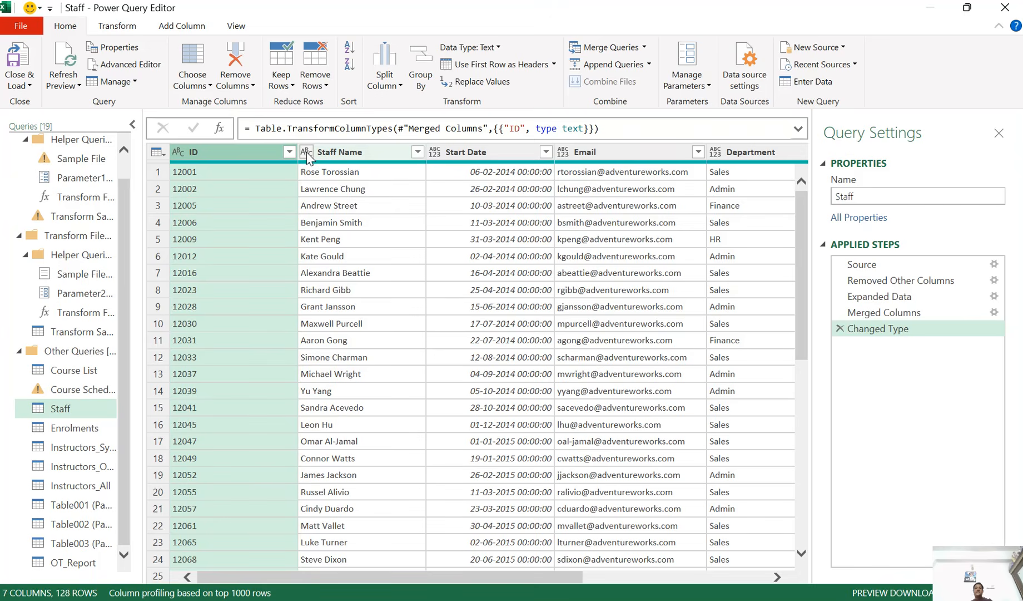
left_click(306, 152)
left_click(321, 324)
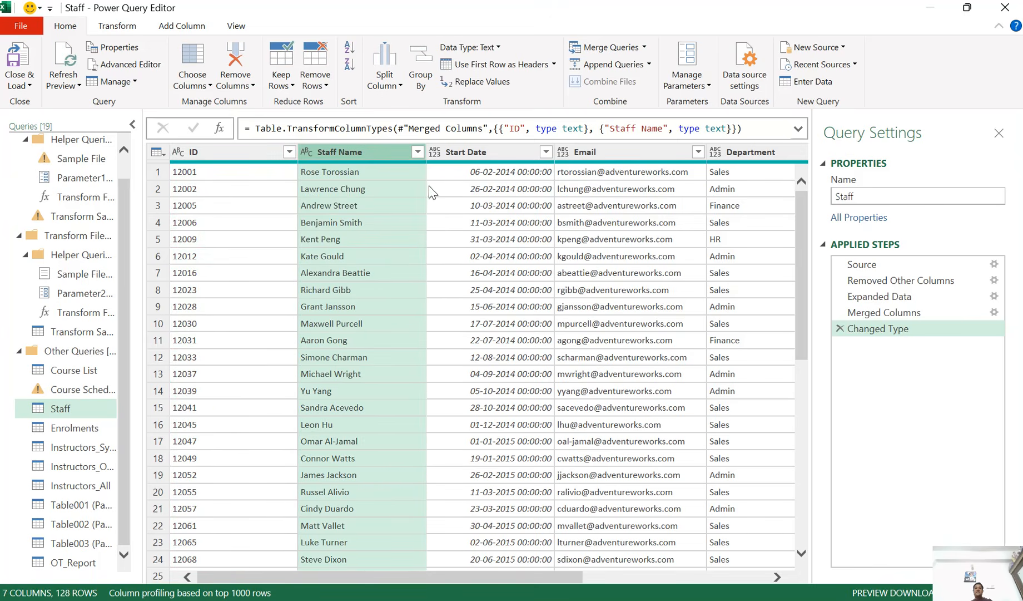
left_click(435, 152)
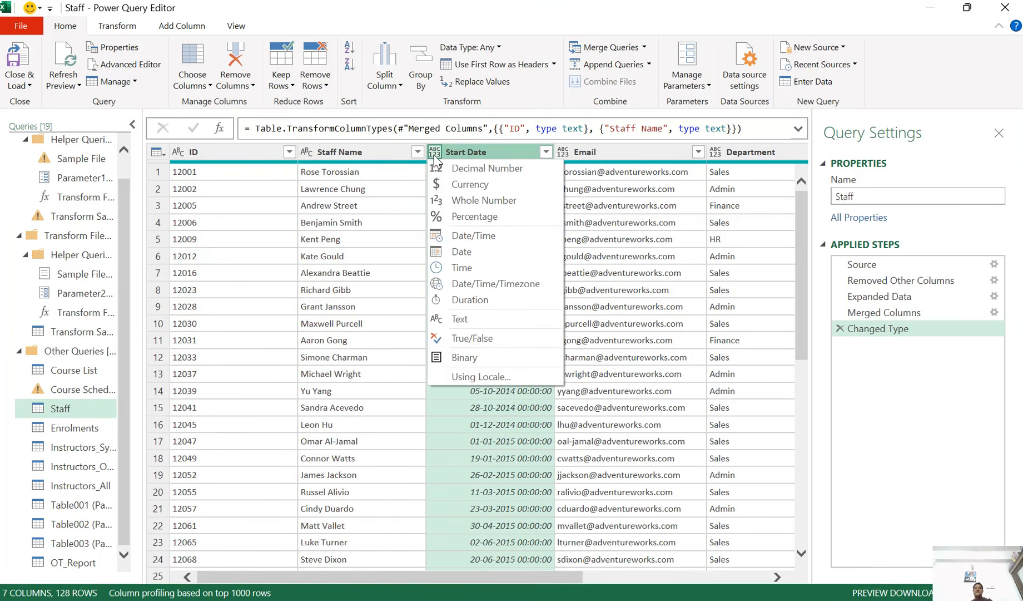
left_click(466, 258)
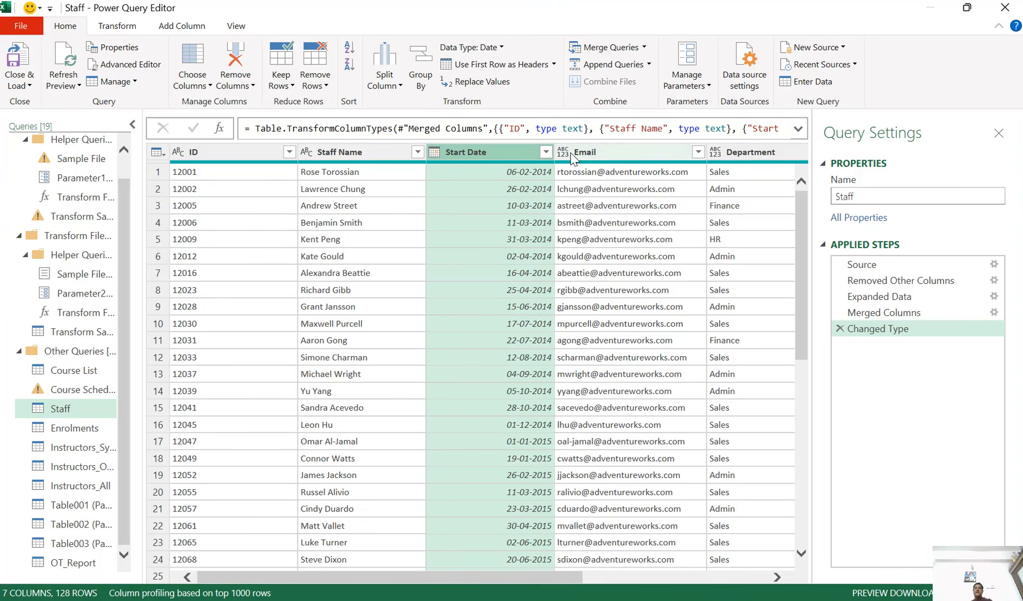
left_click(567, 151)
left_click(581, 321)
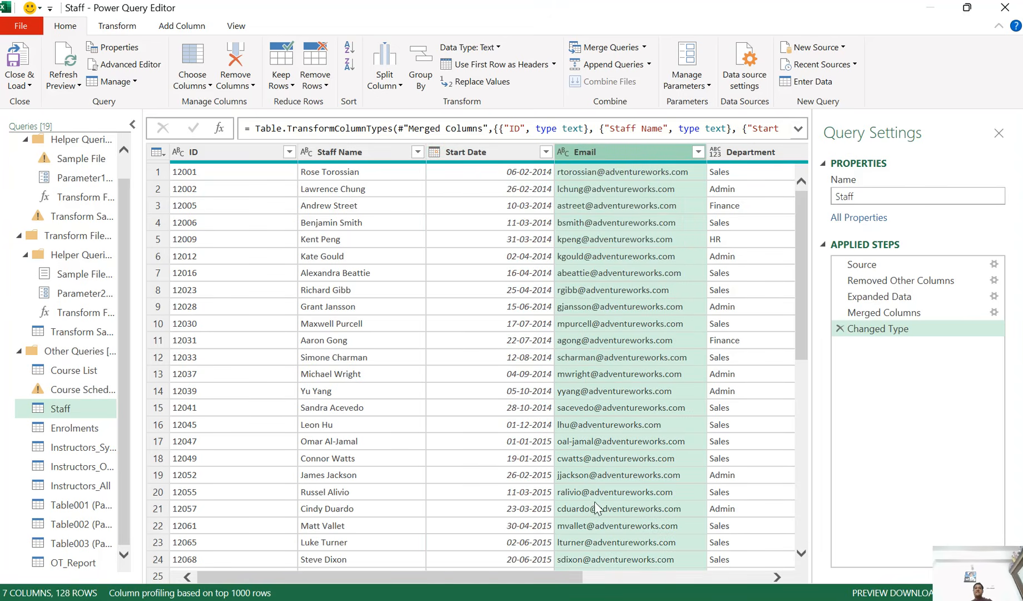
- Set the Department, Manager and Location columns to the Text data type
left_click_drag(557, 581, 788, 578)
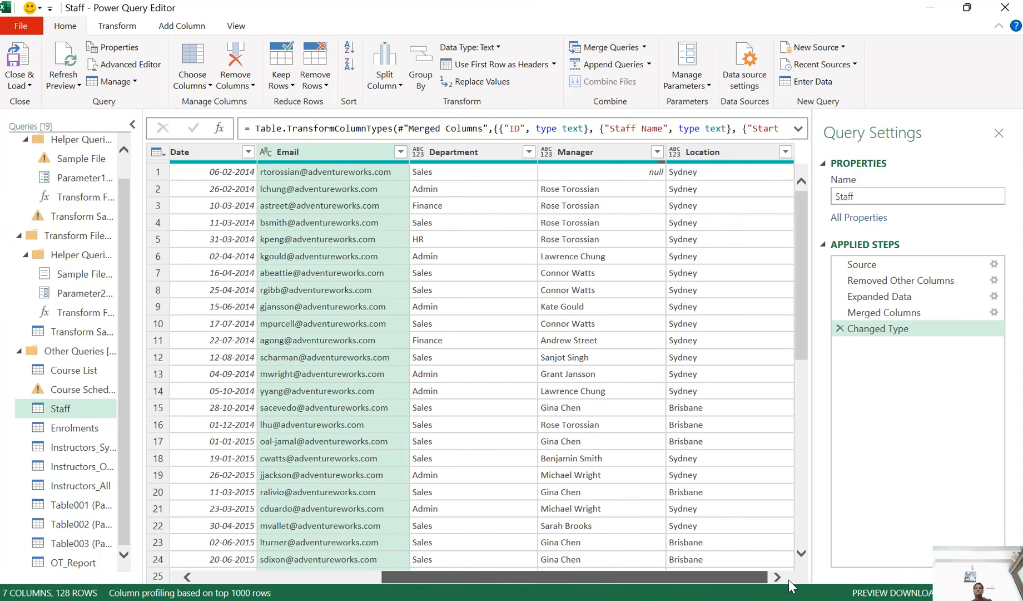
left_click(418, 154)
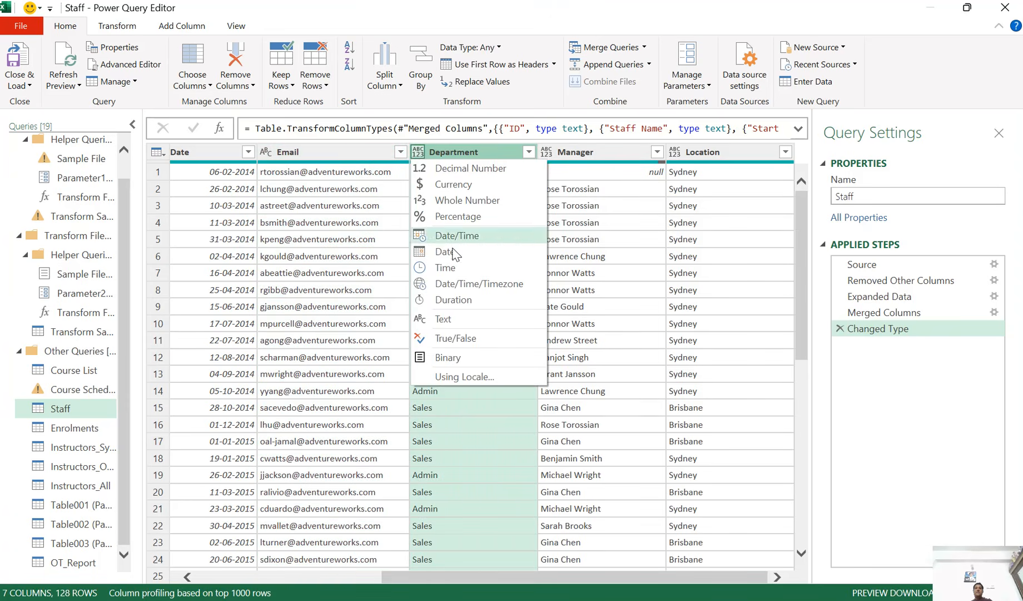
left_click(456, 316)
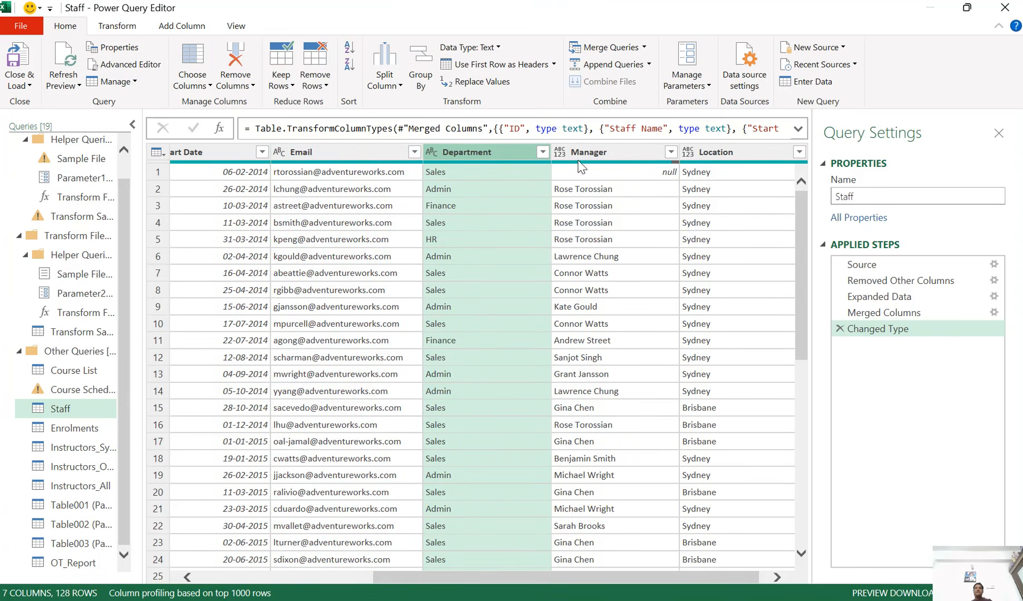
left_click(561, 153)
left_click(591, 317)
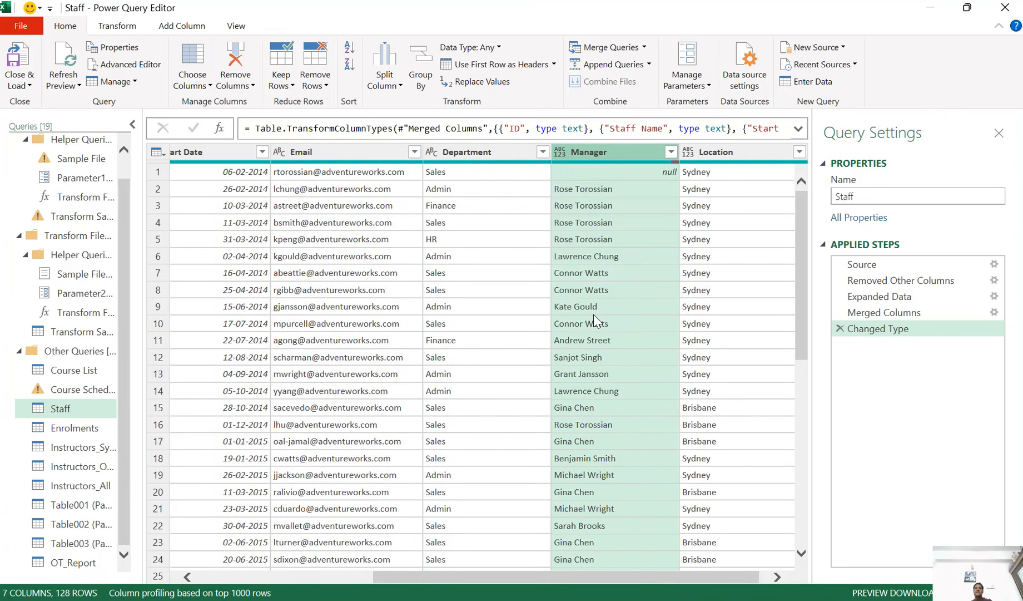
left_click(688, 152)
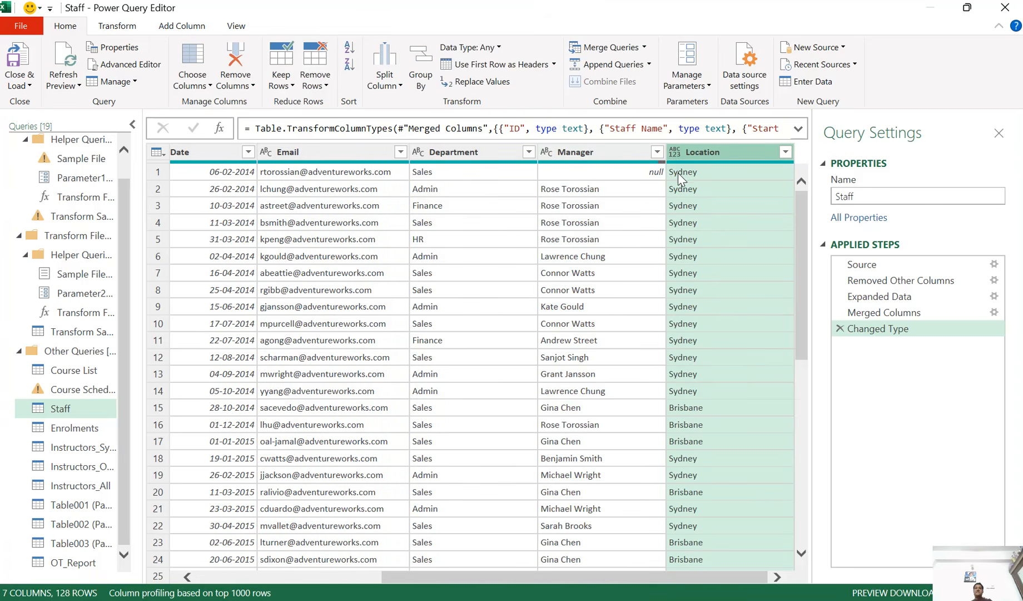
left_click(676, 151)
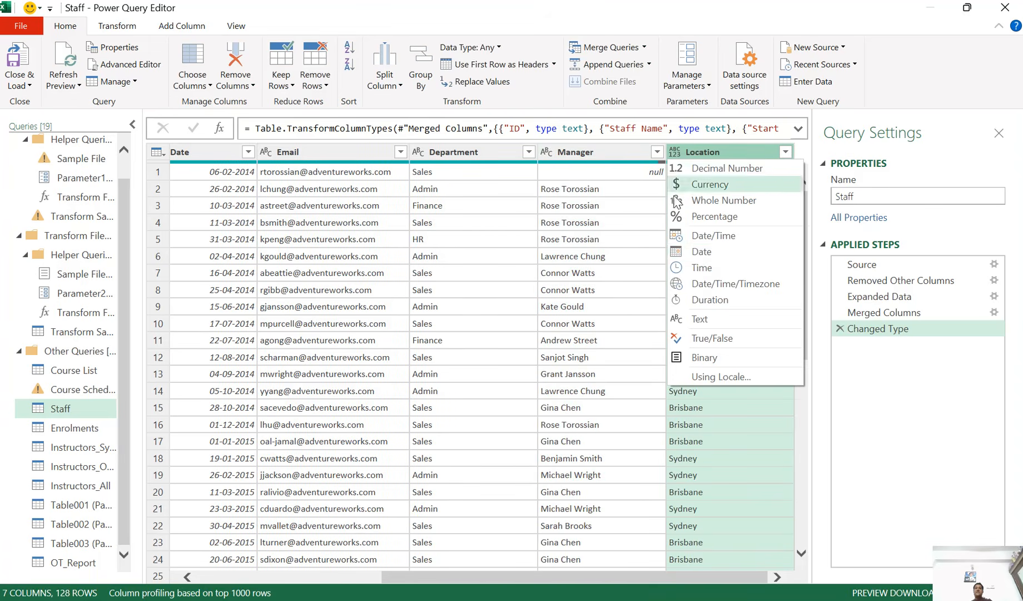
left_click(699, 319)
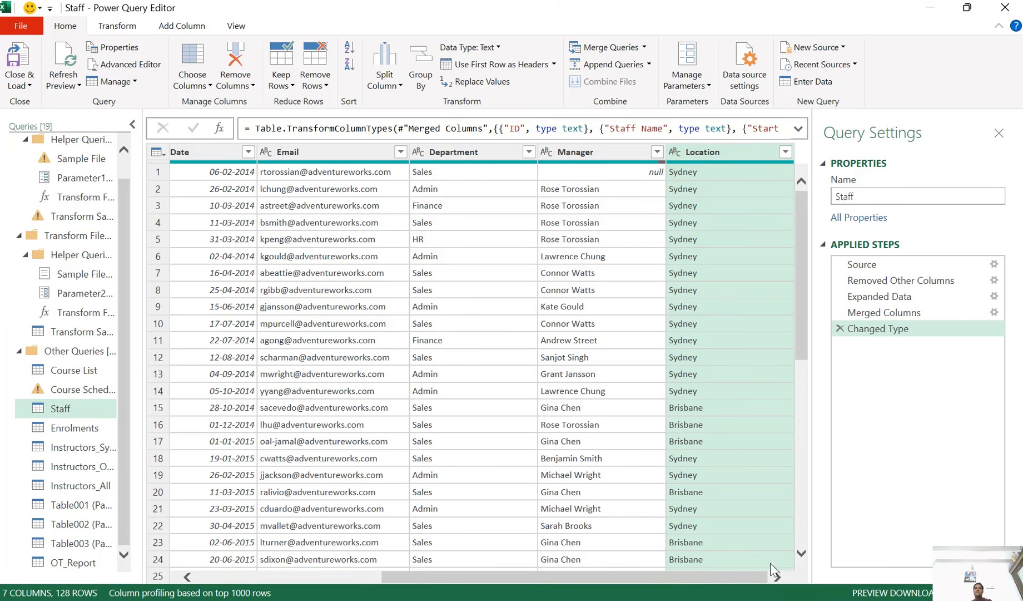
- Rename the Staff query as Staff List, then close the editor and load it to the workbook
left_click(889, 196)
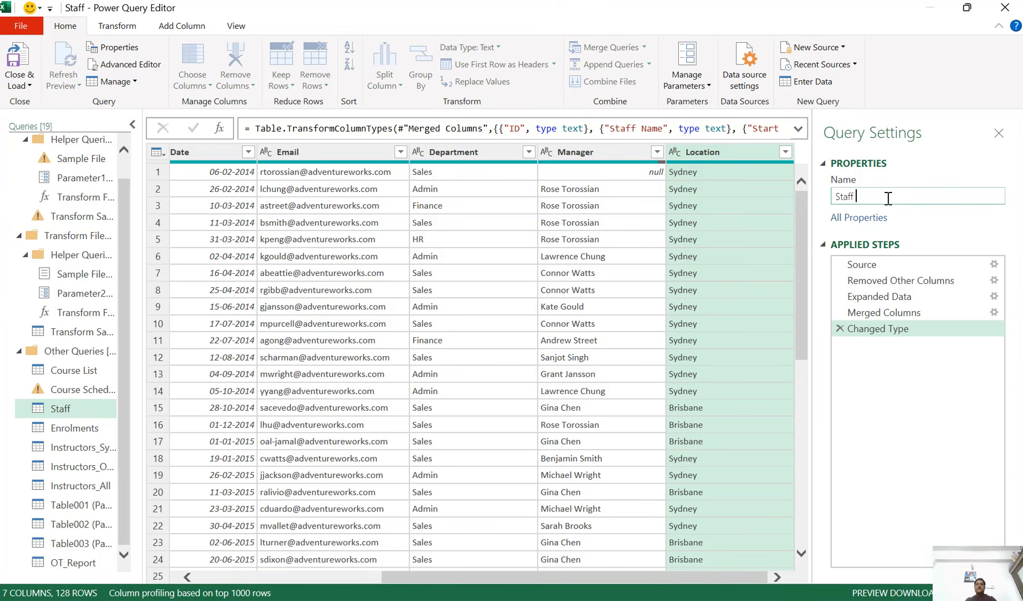
type("List")
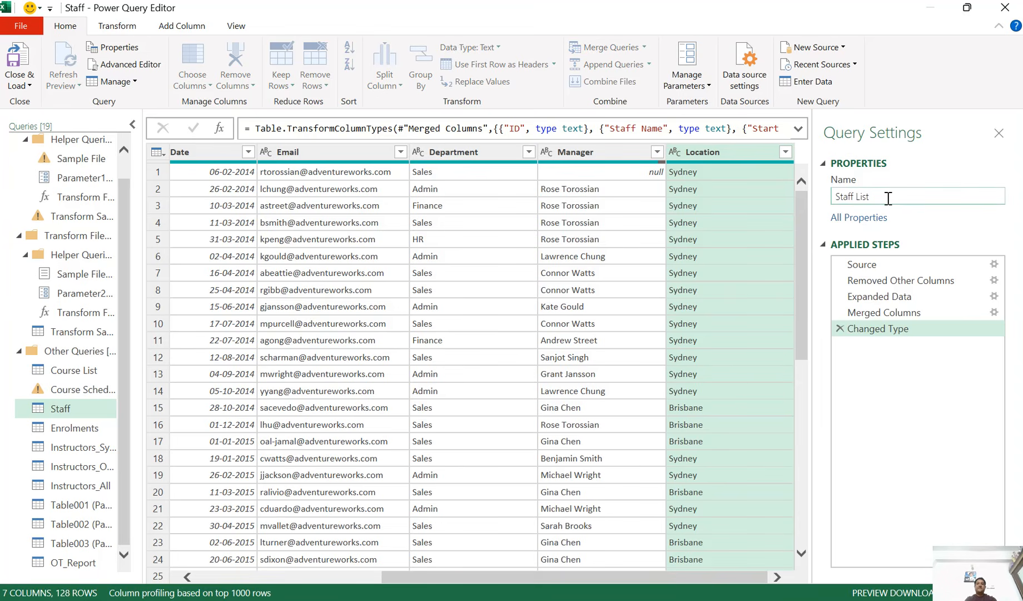
key("Return")
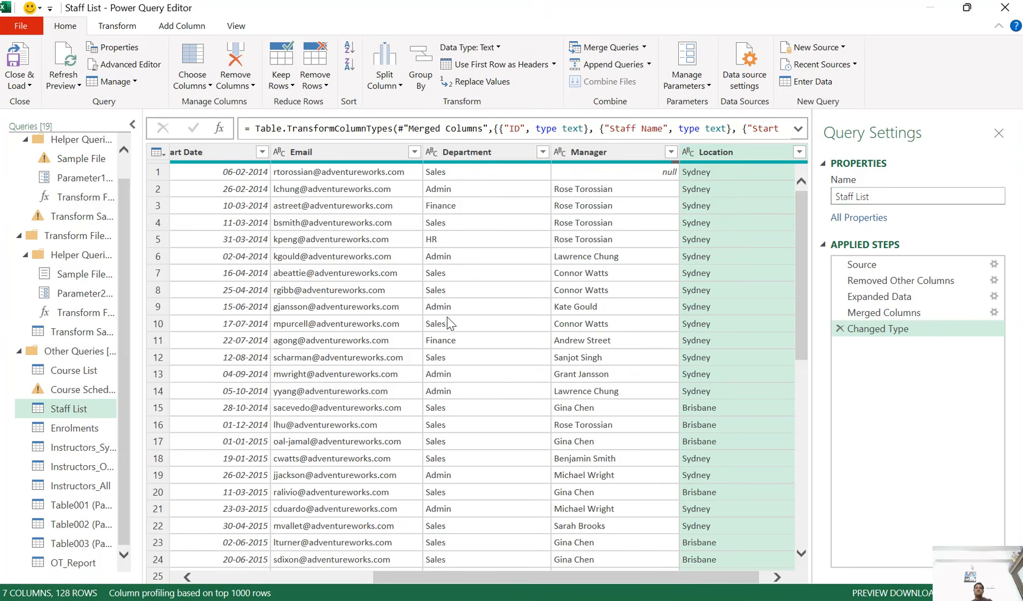
left_click(30, 86)
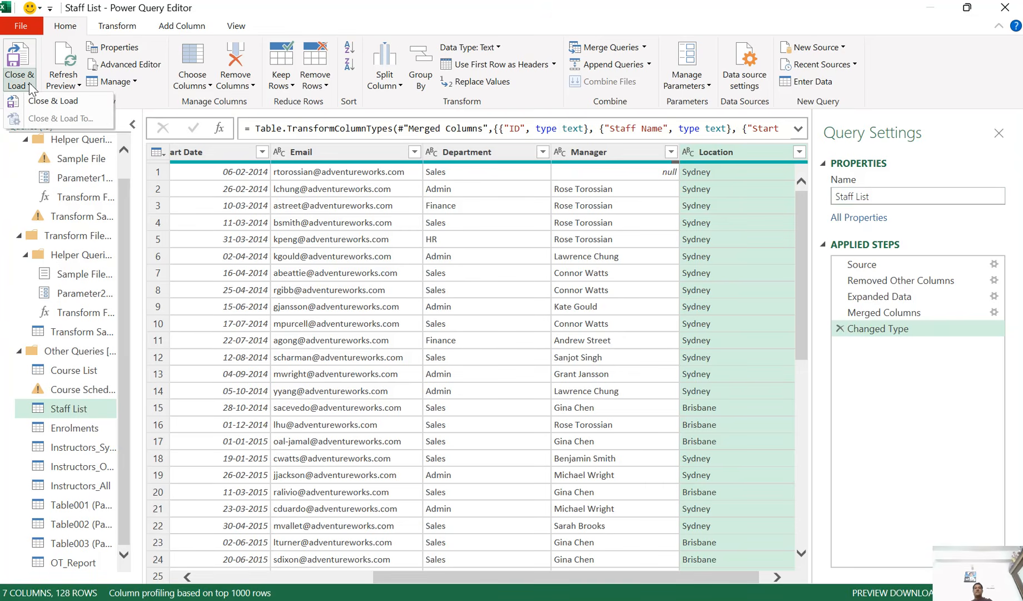
left_click(60, 102)
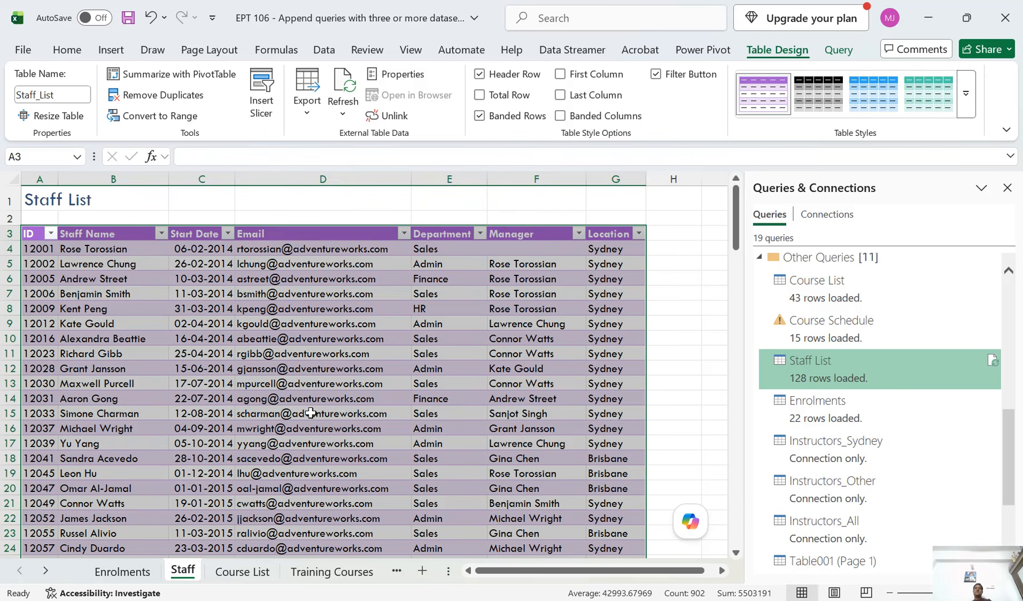
- Open the Course Schedule query for editing and delete its Filled Down, Changed Type, Promoted Headers and Navigation steps, leaving only Source
left_click(809, 341)
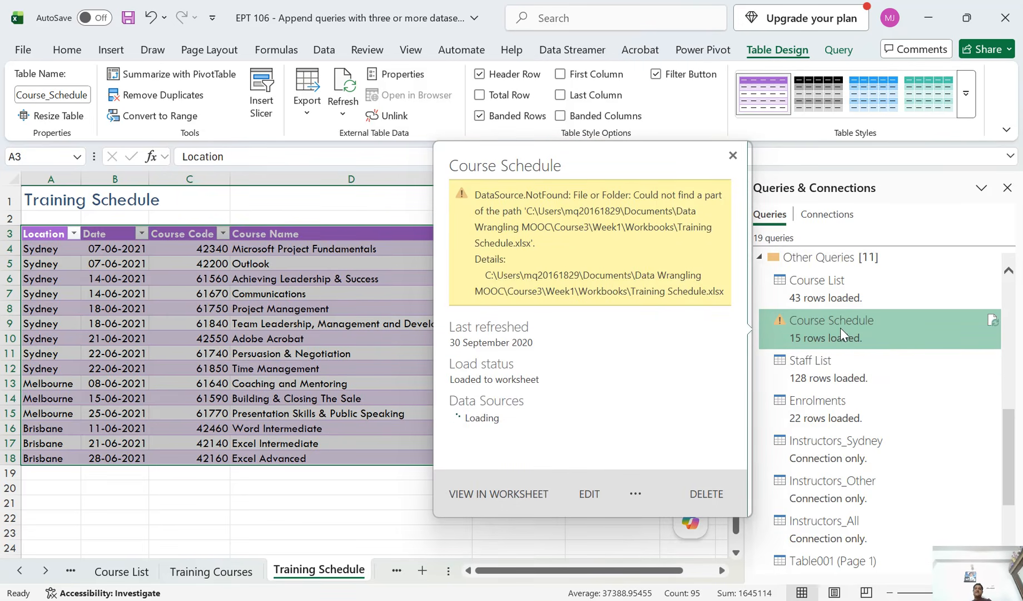
double_click(840, 327)
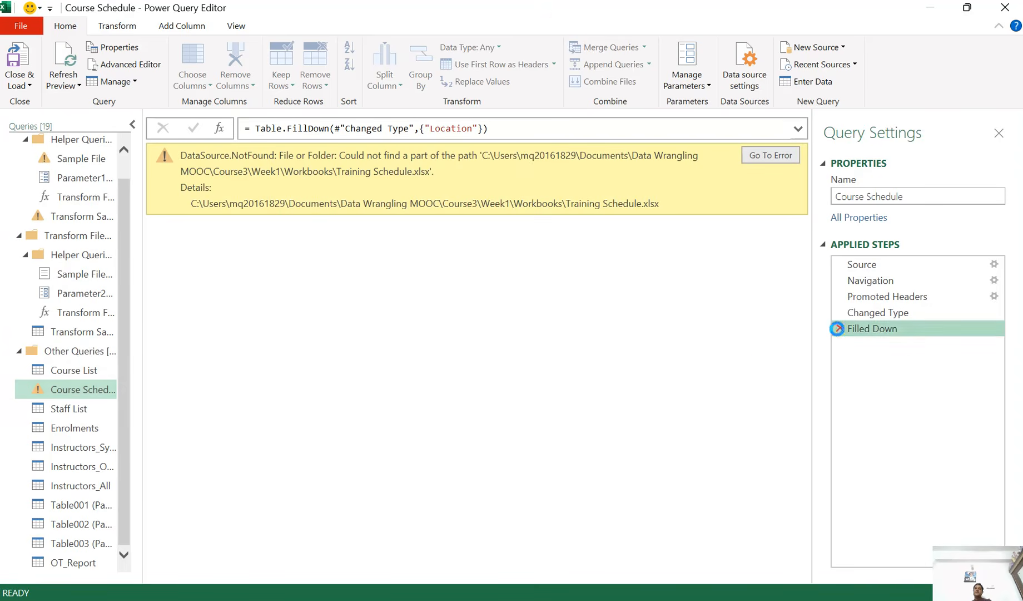
left_click(838, 328)
left_click(838, 312)
left_click(839, 296)
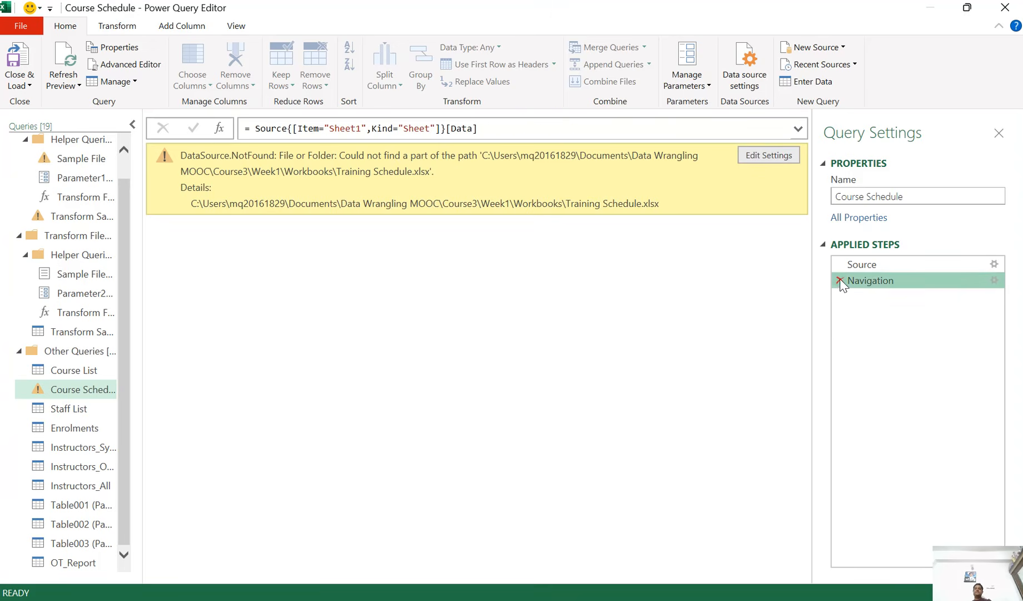
left_click(839, 280)
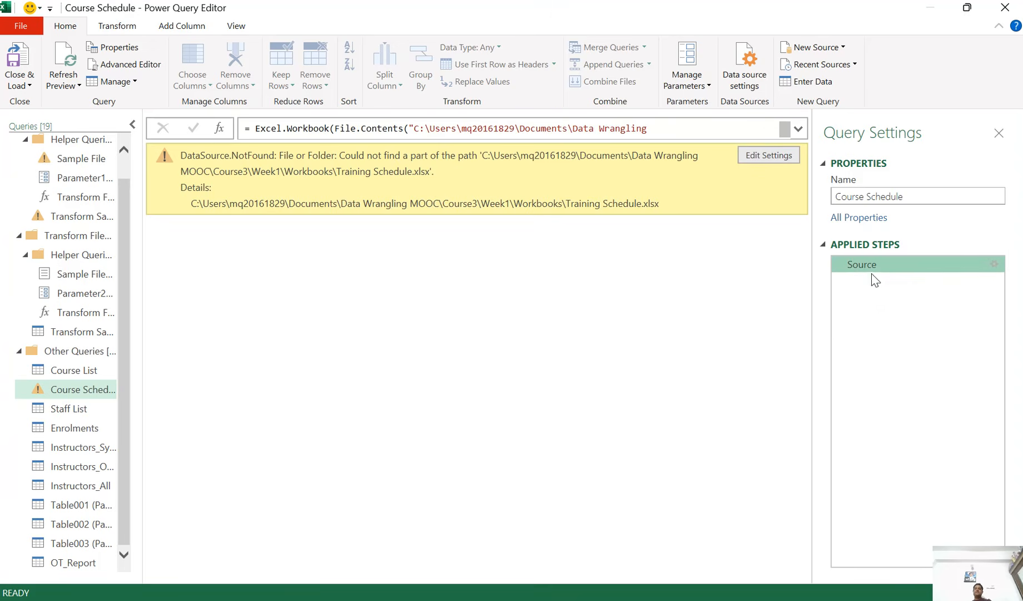
- Repoint the Course Schedule query's Source step to Training Schedule.xlsx in the EPT - UNIT - 1 folder
left_click(995, 264)
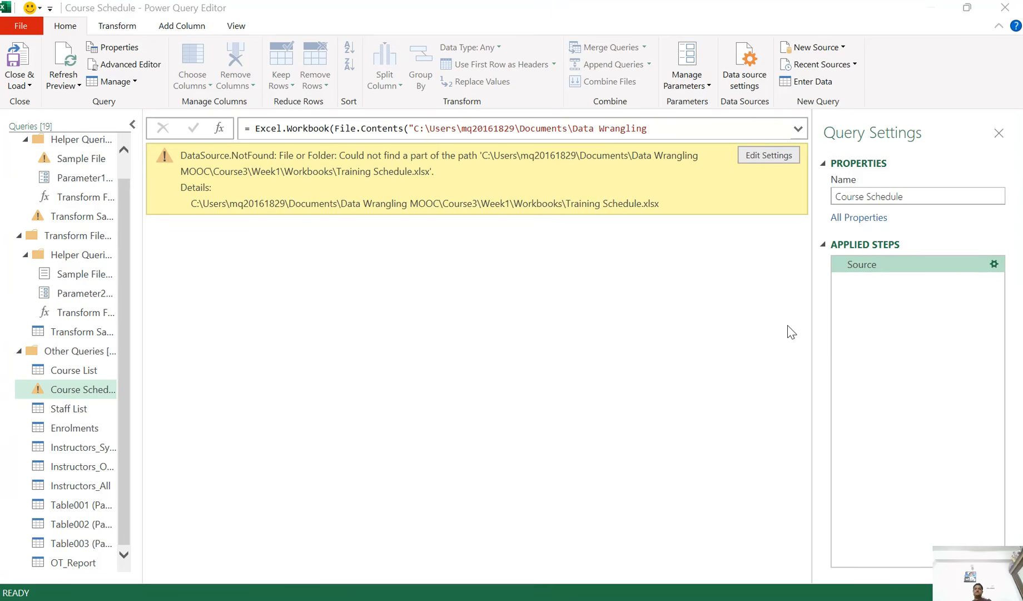
left_click(610, 292)
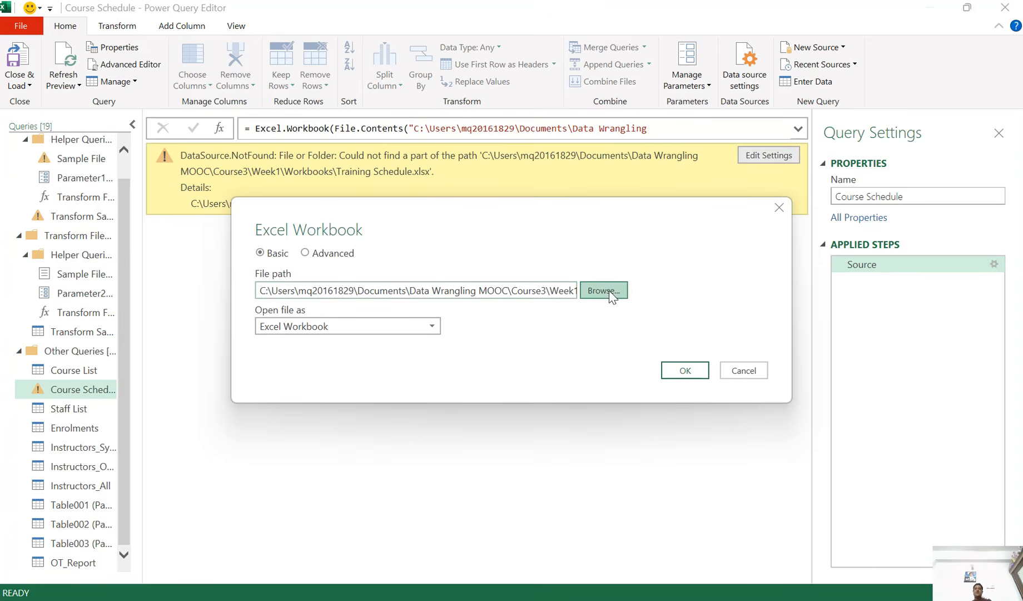
left_click(280, 354)
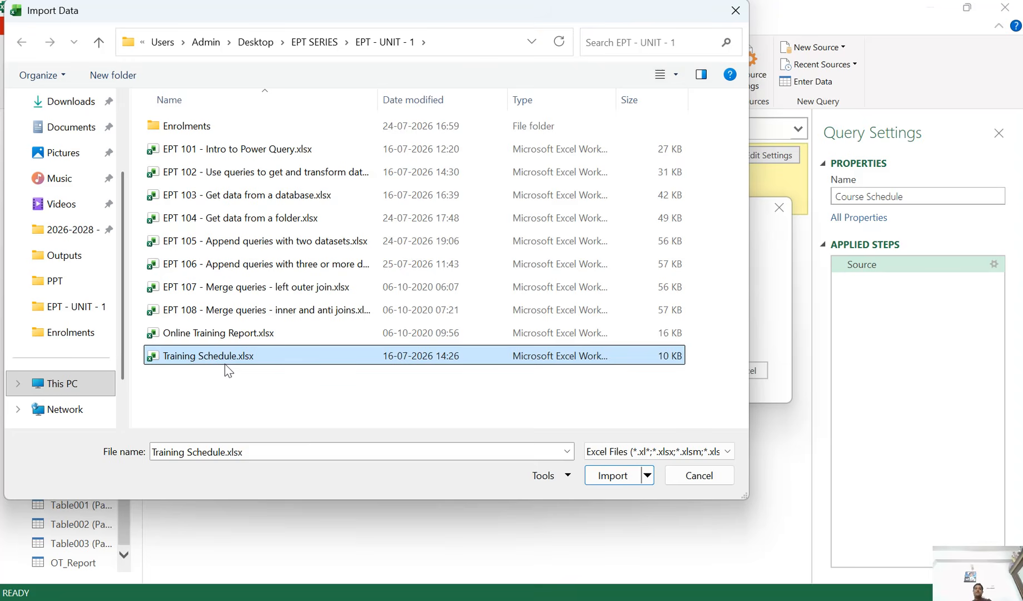
left_click(610, 476)
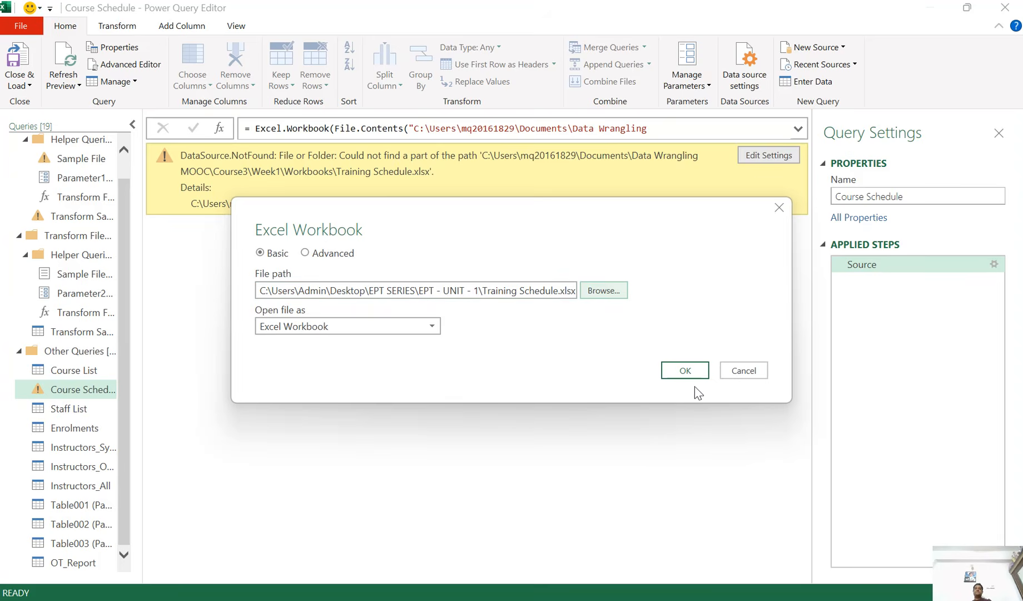
left_click(683, 371)
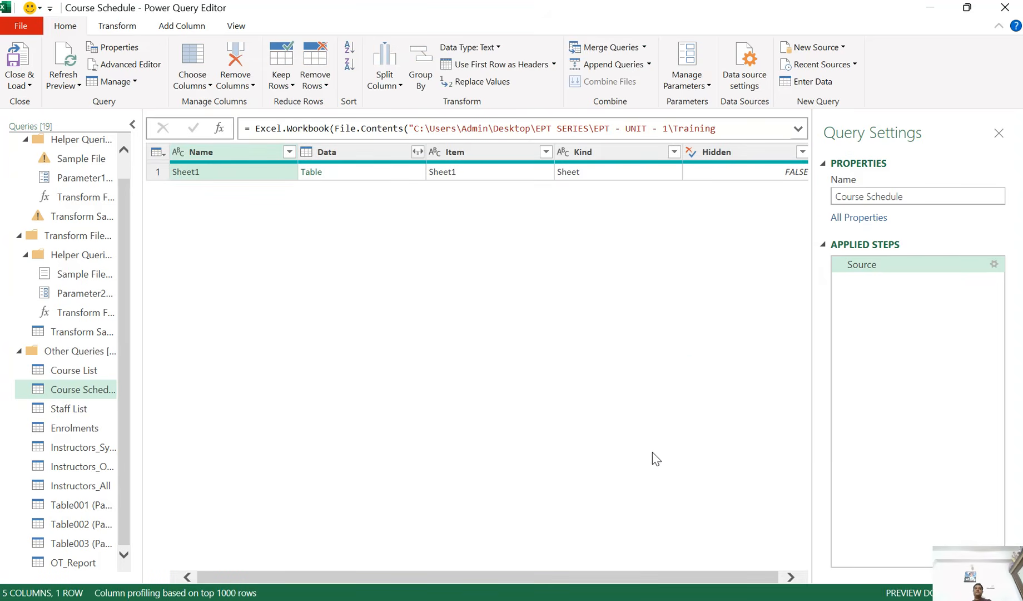
- Keep only the Data column and expand all of its columns without the original column name as prefix
right_click(356, 157)
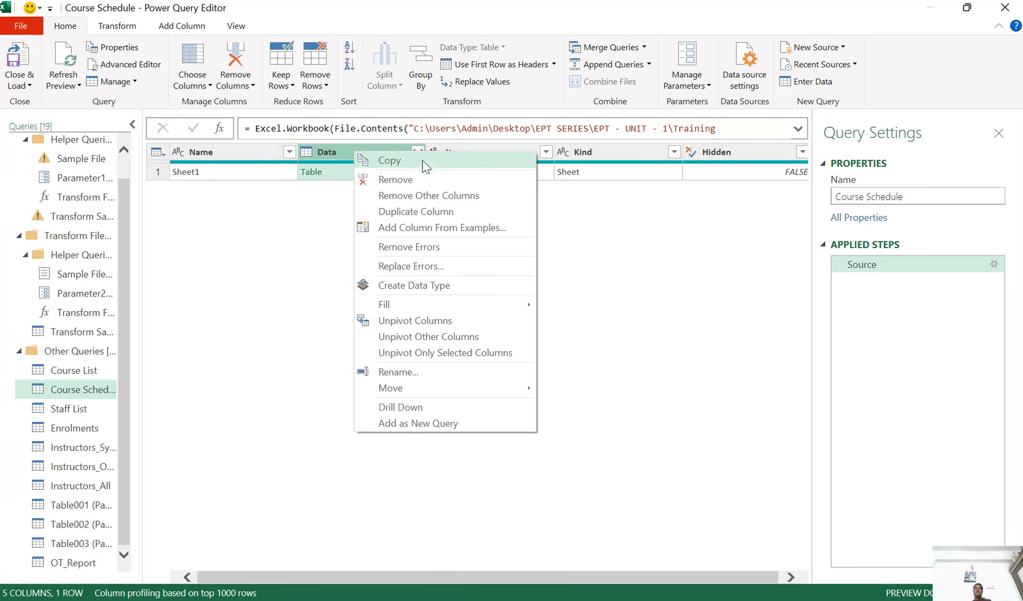
left_click(436, 196)
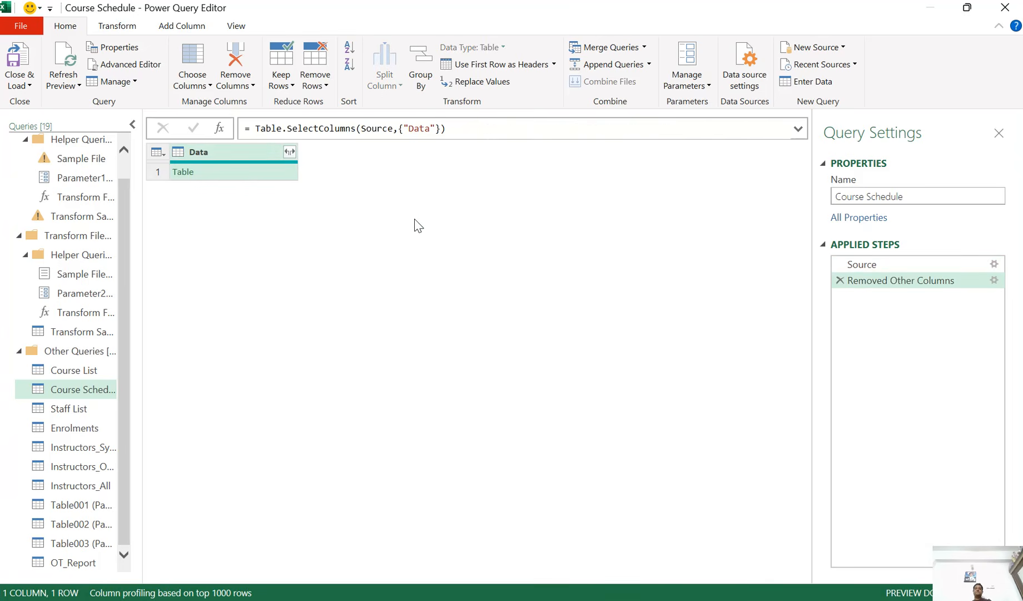
left_click(290, 152)
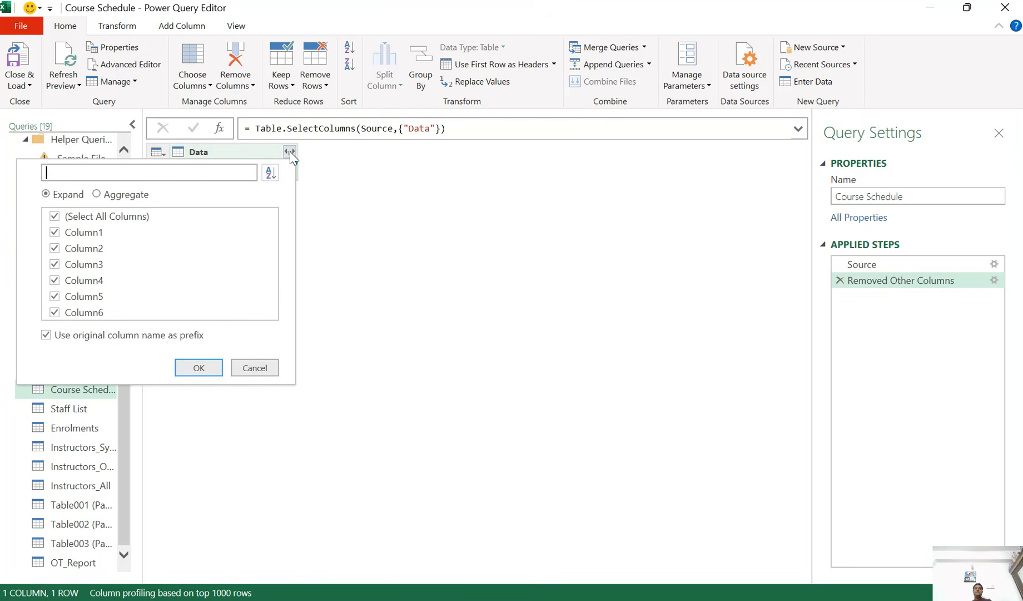
left_click(48, 337)
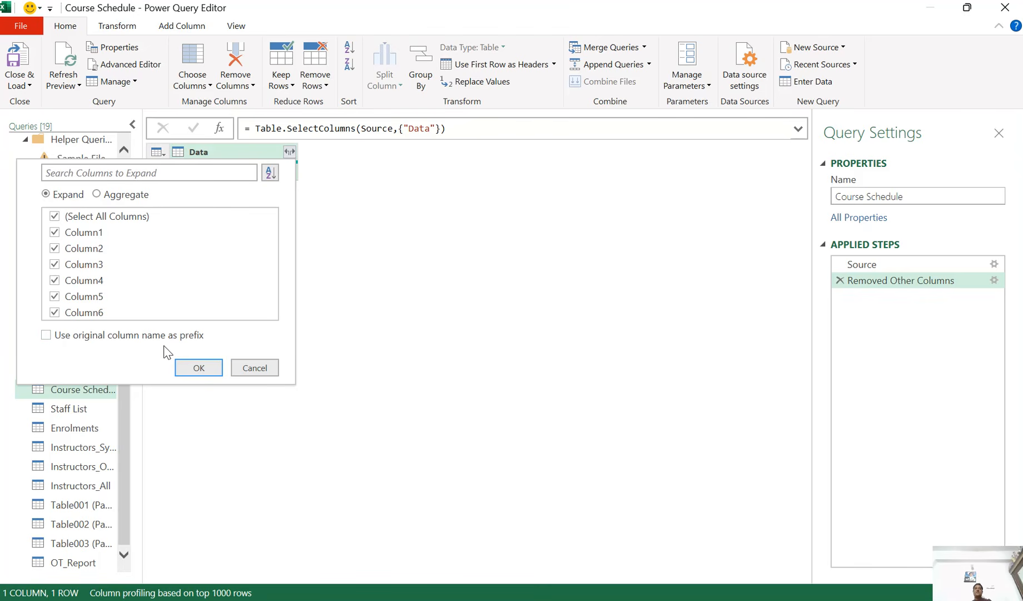
left_click(199, 368)
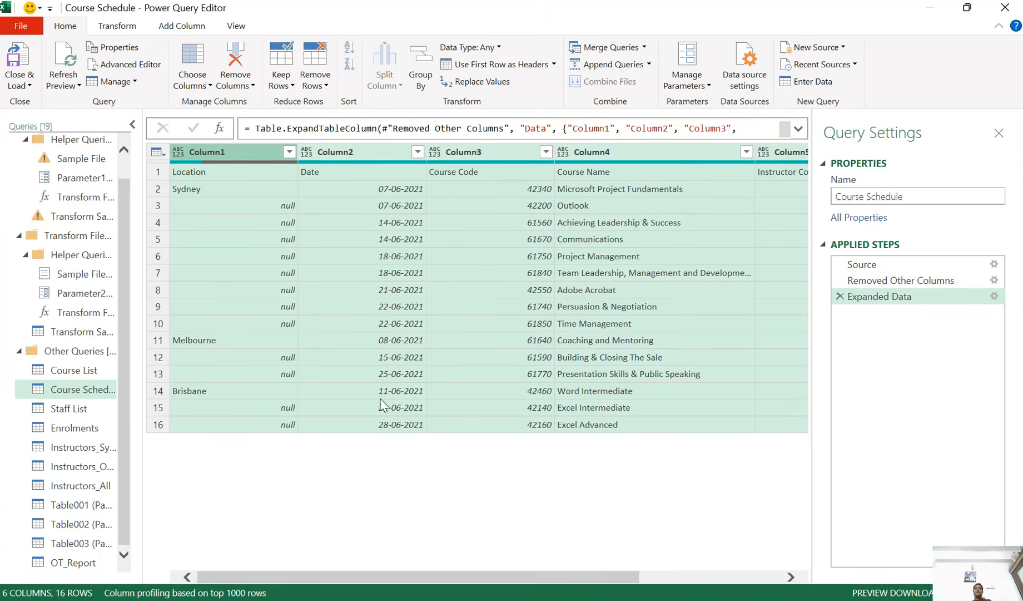
- Promote the first row to headers and fill the Location column down
left_click(358, 172)
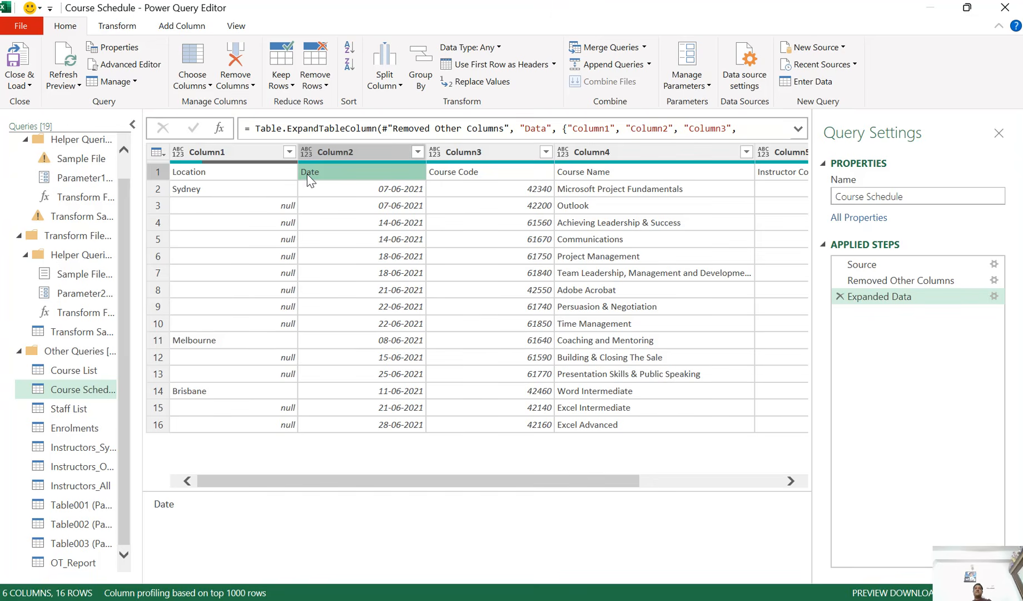
left_click(489, 65)
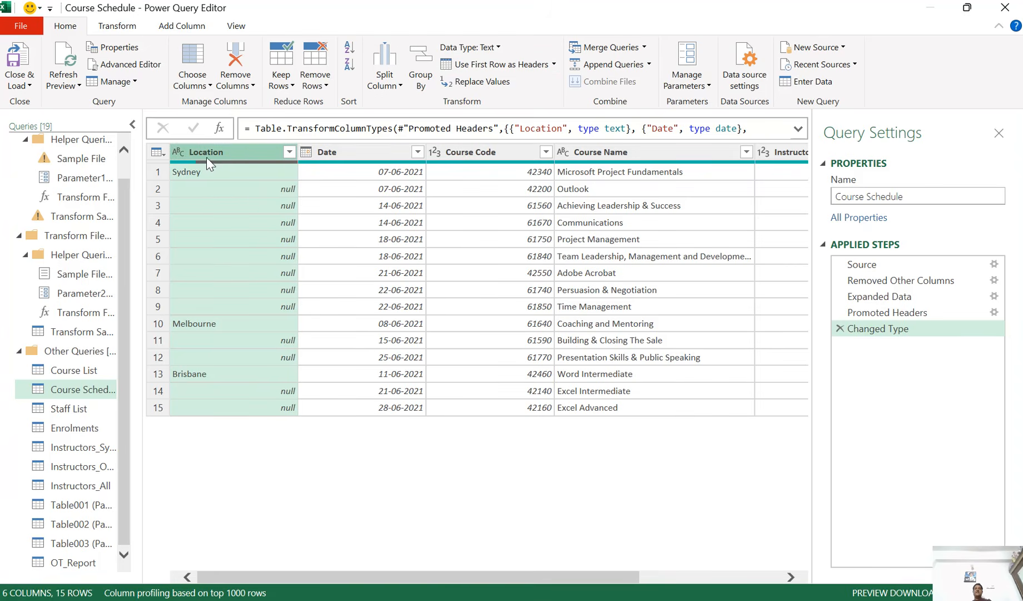
left_click(123, 28)
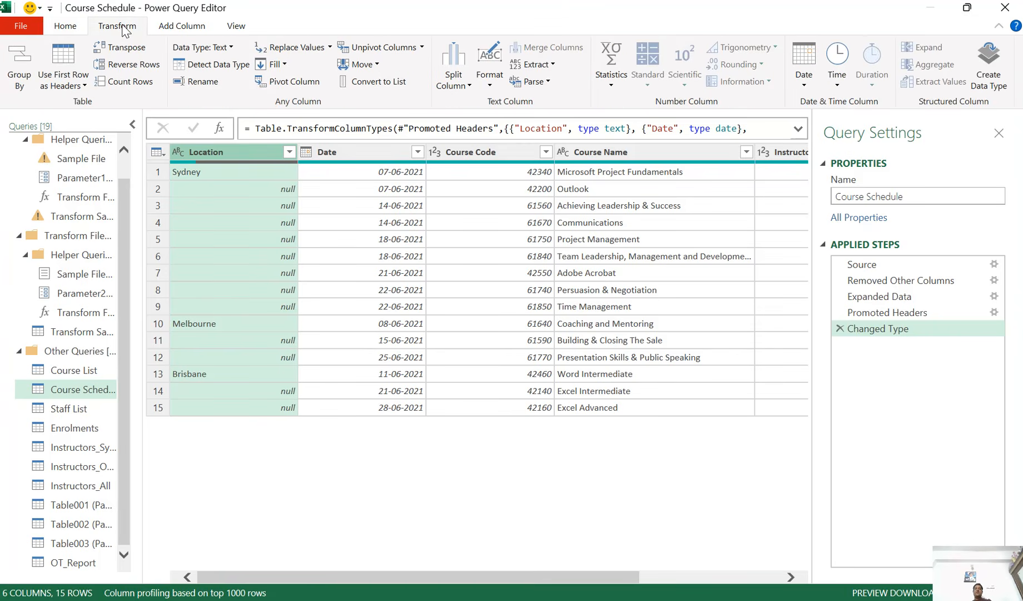
left_click(284, 64)
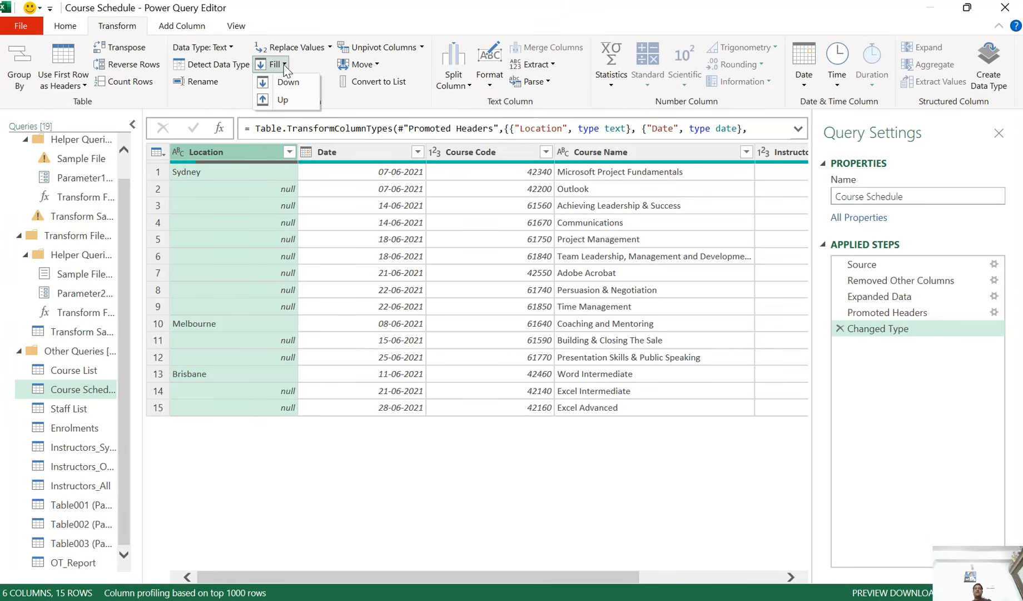
left_click(284, 86)
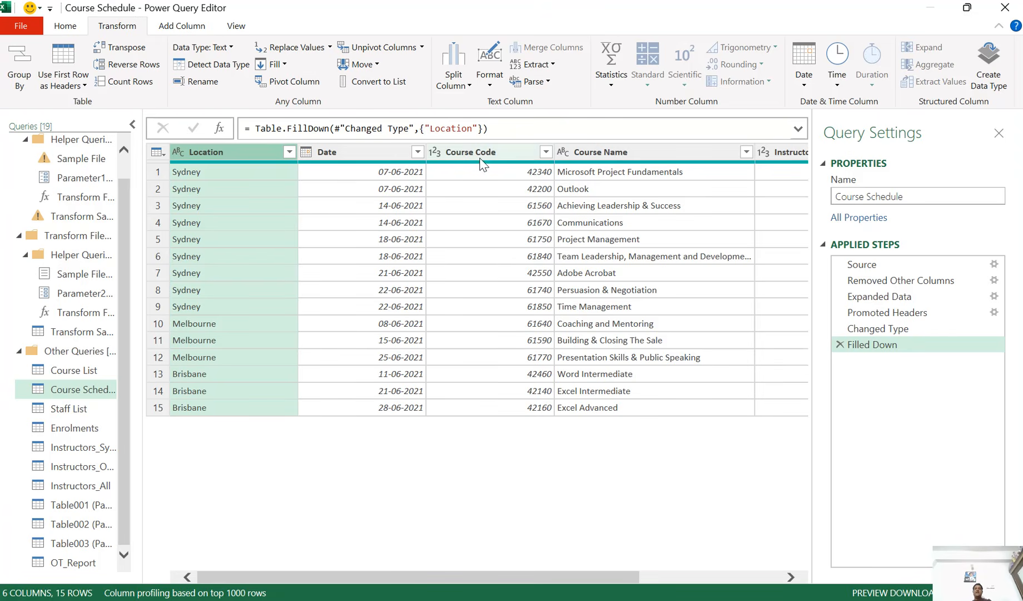
- Set the Course Code and Instructor Code columns to the Text data type
left_click(480, 156)
left_click(434, 152)
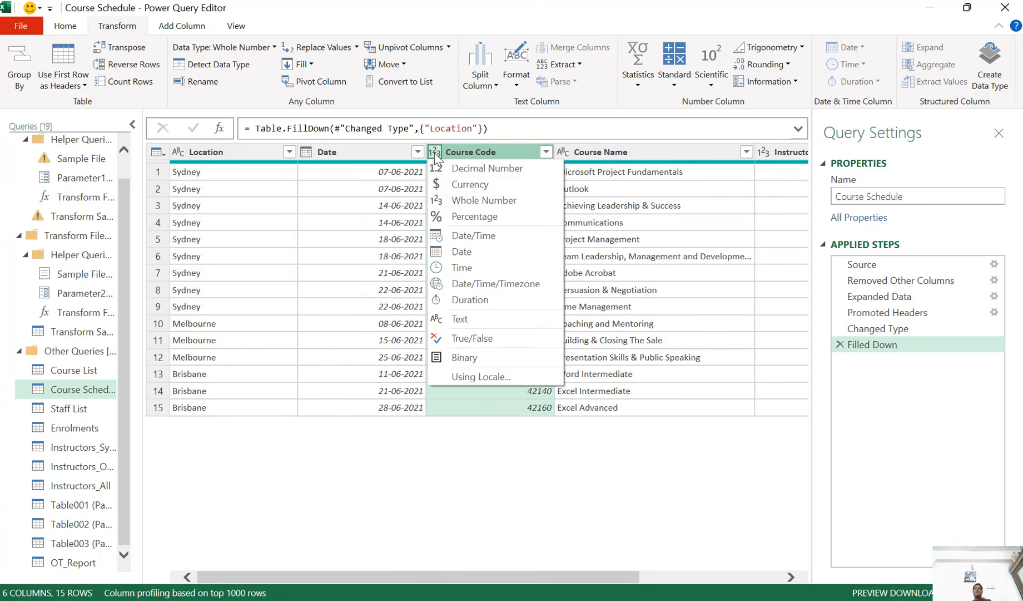
left_click(468, 316)
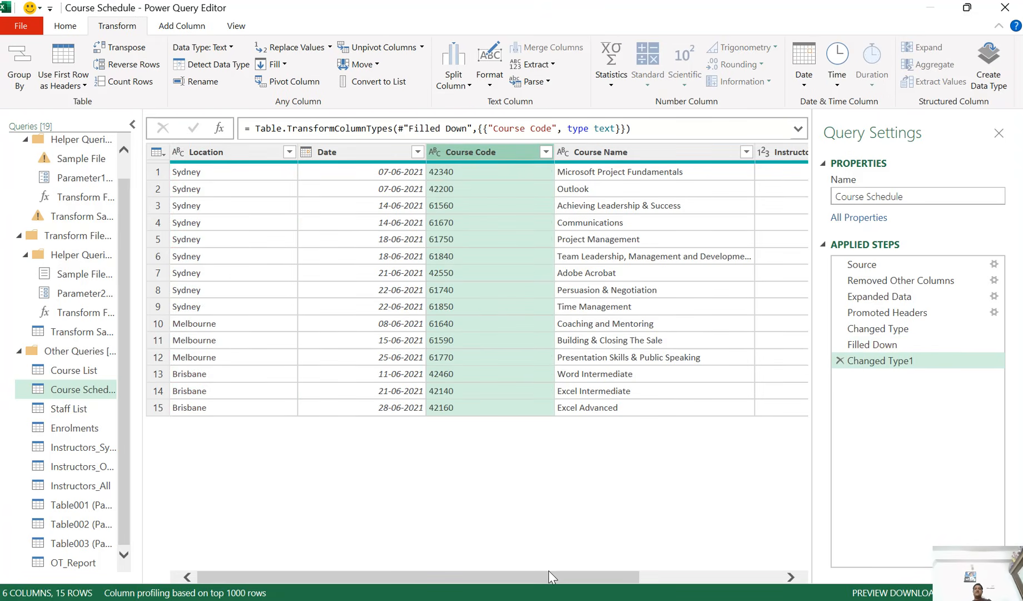
left_click_drag(548, 570, 723, 576)
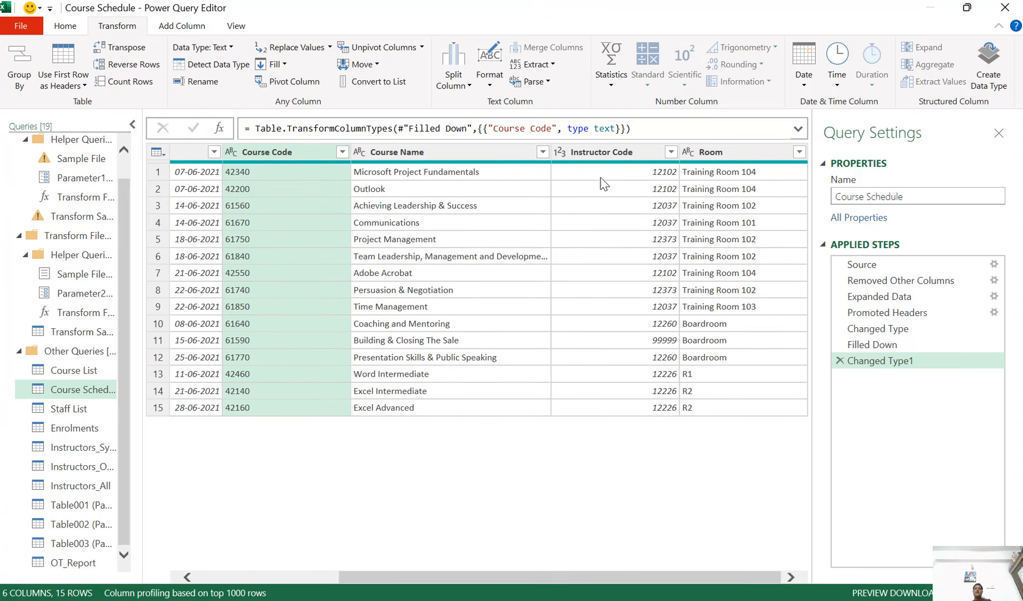
left_click(611, 158)
left_click(564, 154)
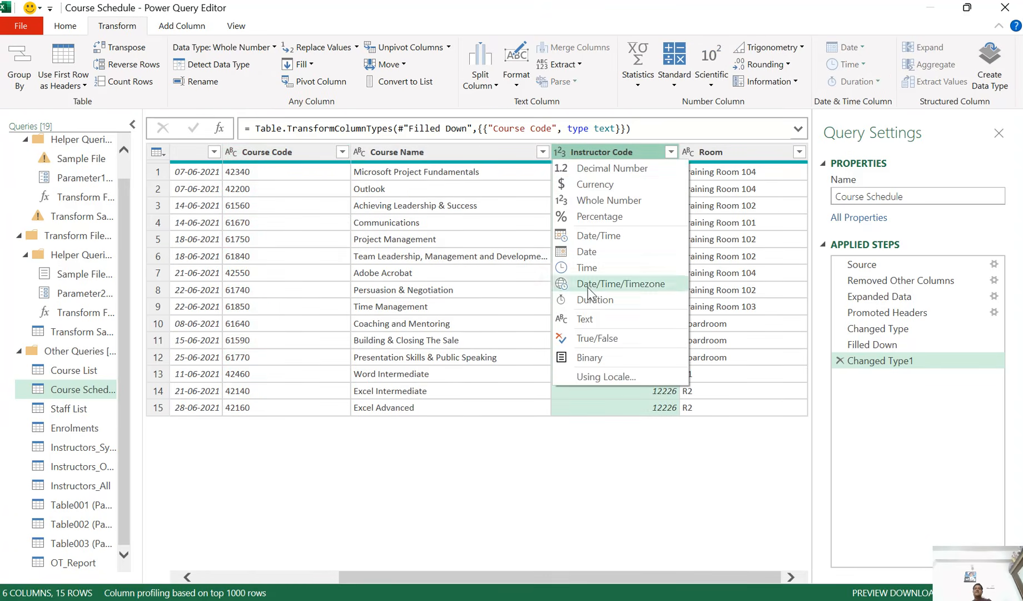
left_click(605, 319)
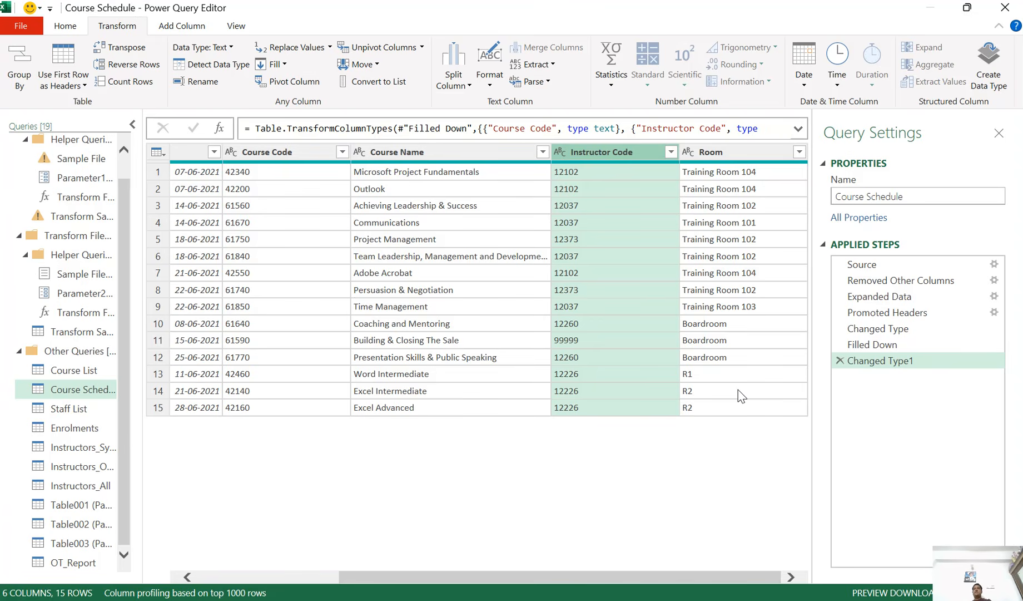
- Close the query editor and load the rebuilt Course Schedule query to the workbook
left_click(911, 198)
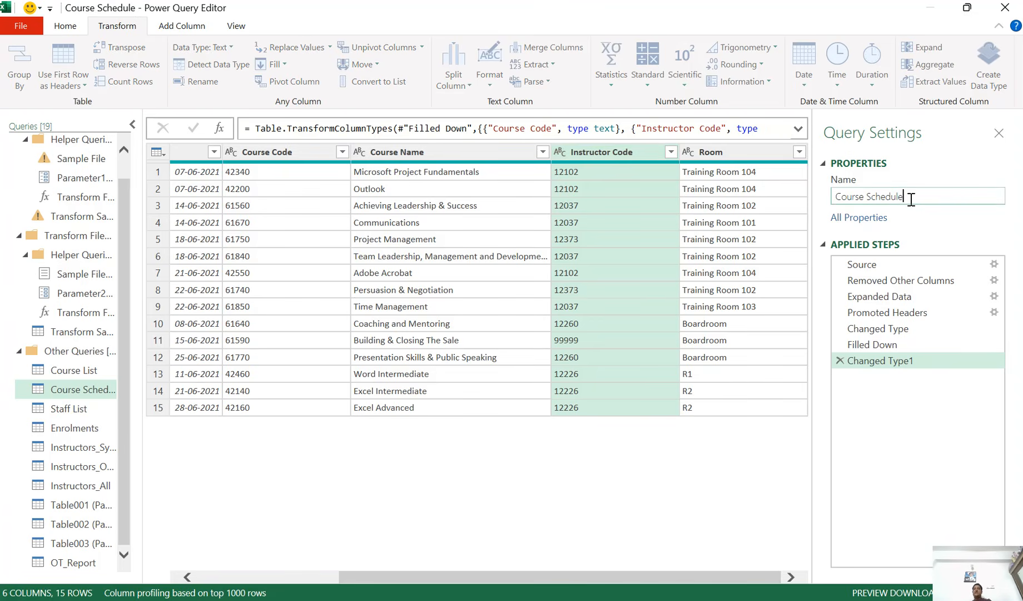
left_click(67, 28)
left_click(30, 86)
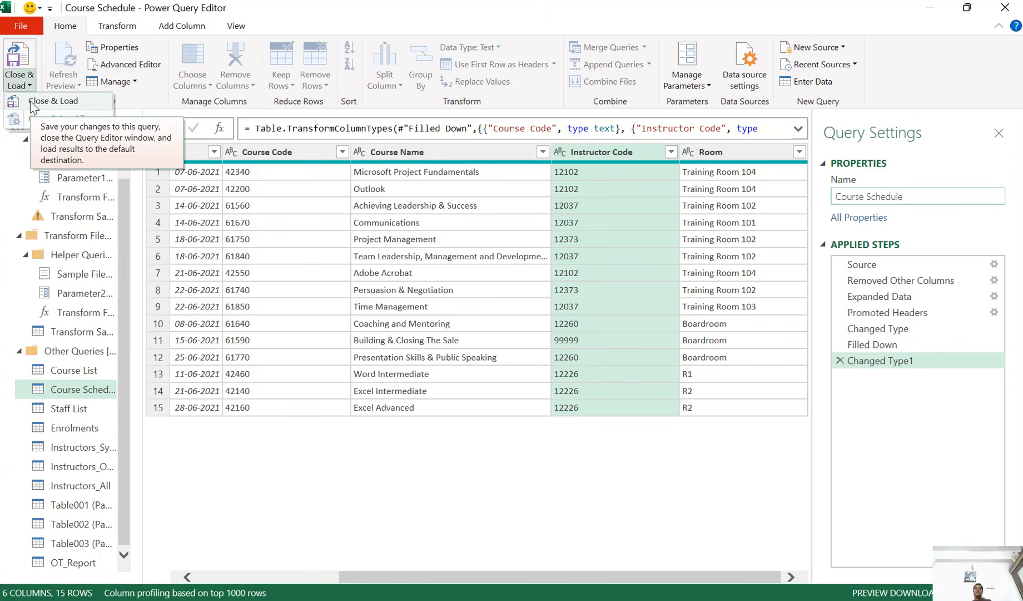
left_click(34, 106)
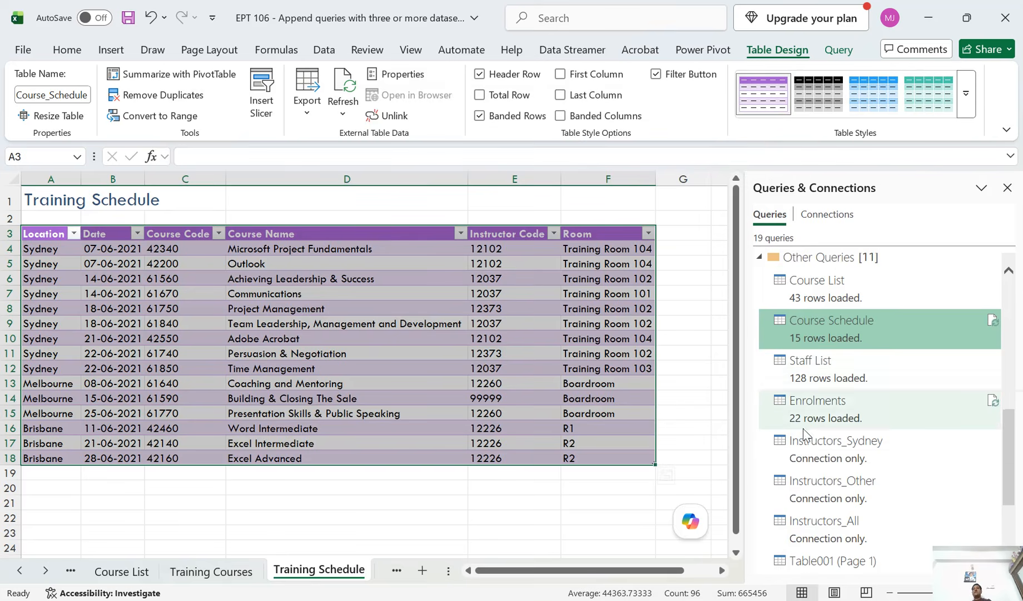
- Collapse the Transform File from Enrolments and Transform File from Enrolments (2) groups in the query list
scroll(849, 465, "up", 4)
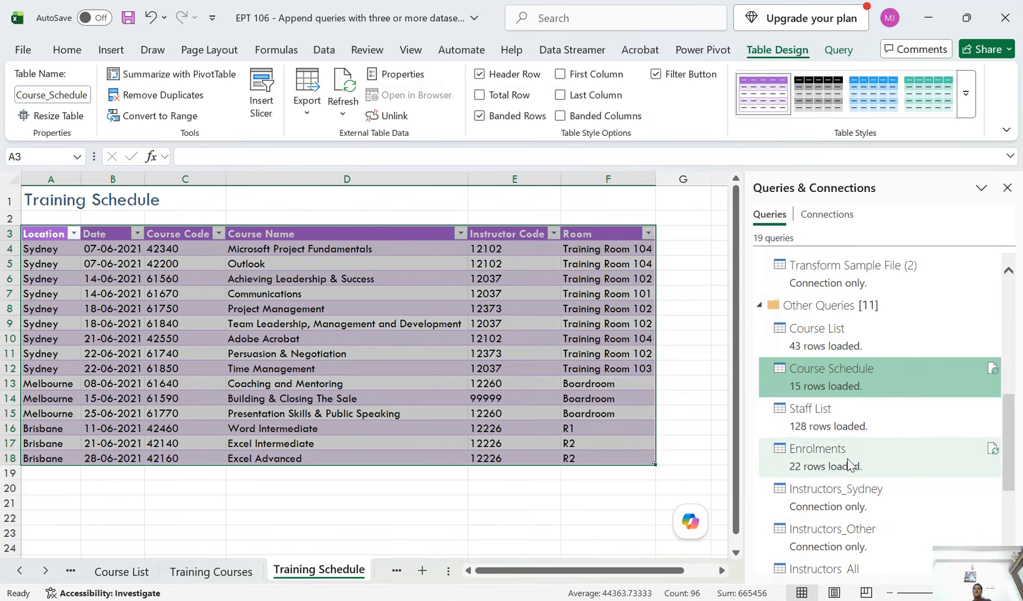
scroll(837, 459, "up", 5)
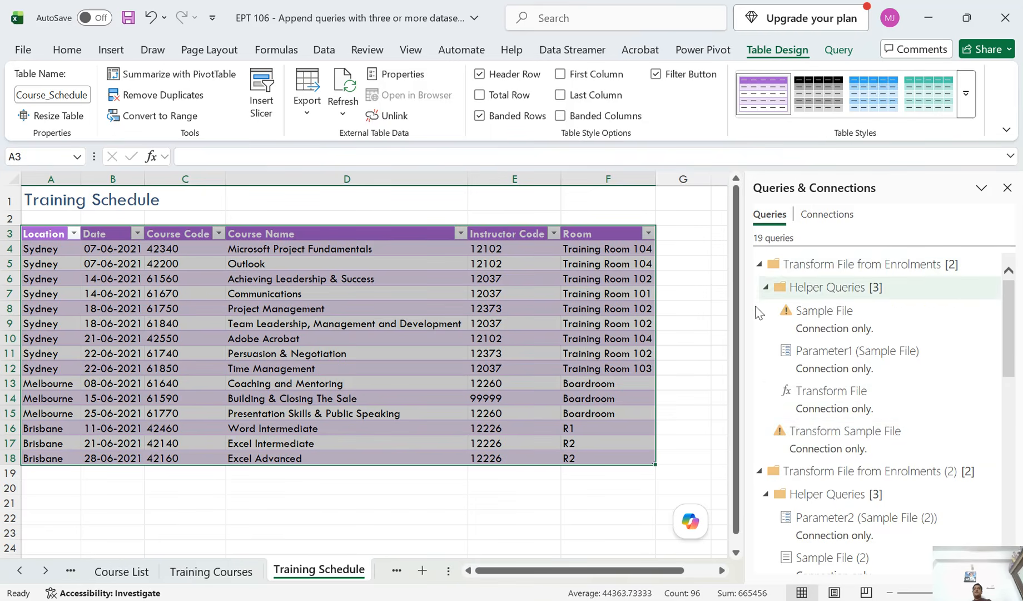
left_click(759, 264)
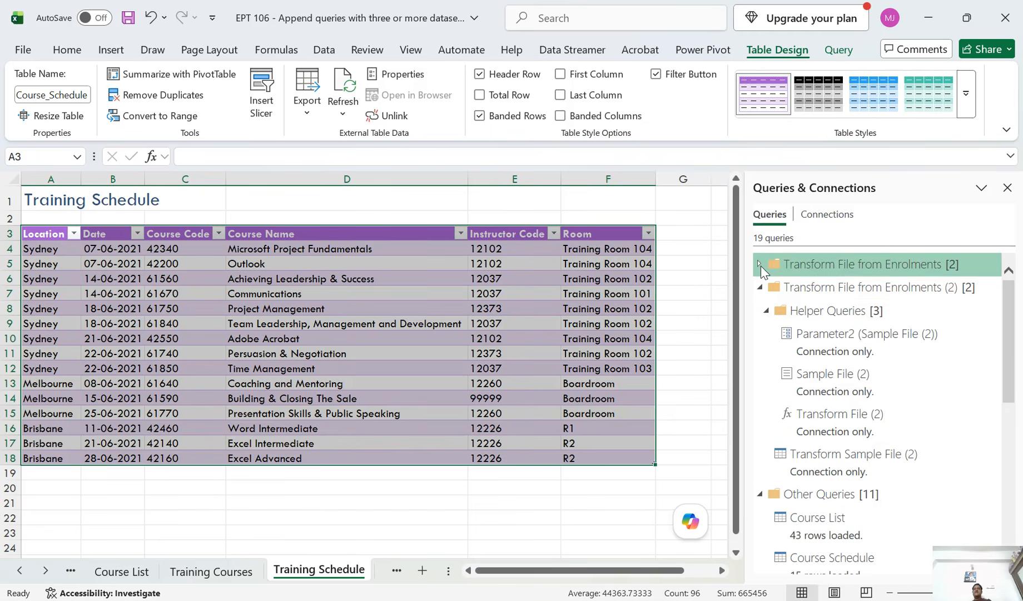
left_click(760, 287)
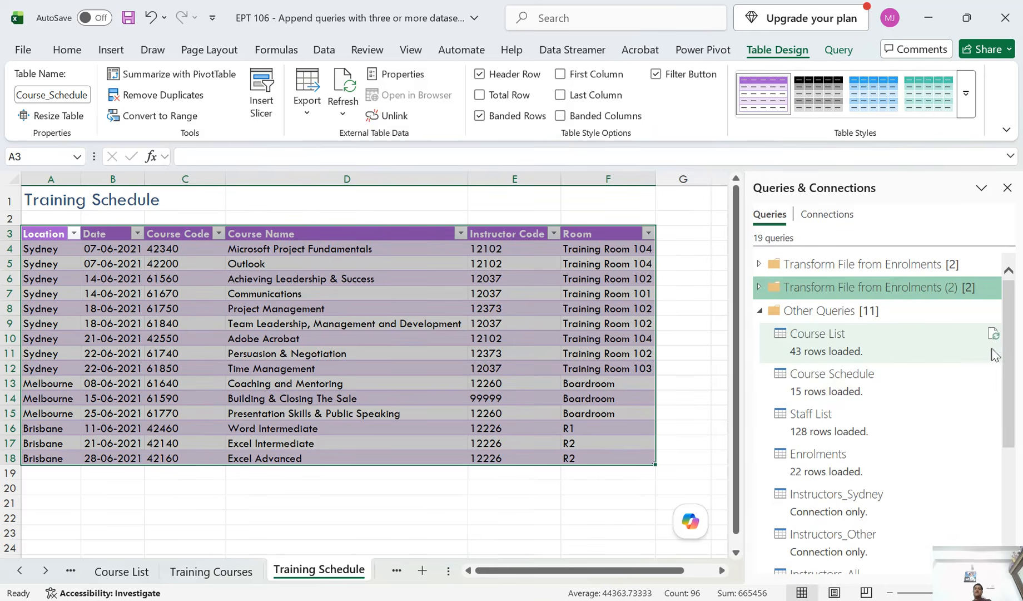
- Review the remaining queries at the end of the list and show the OT_Report query's table in its worksheet
left_click_drag(1012, 352, 1008, 457)
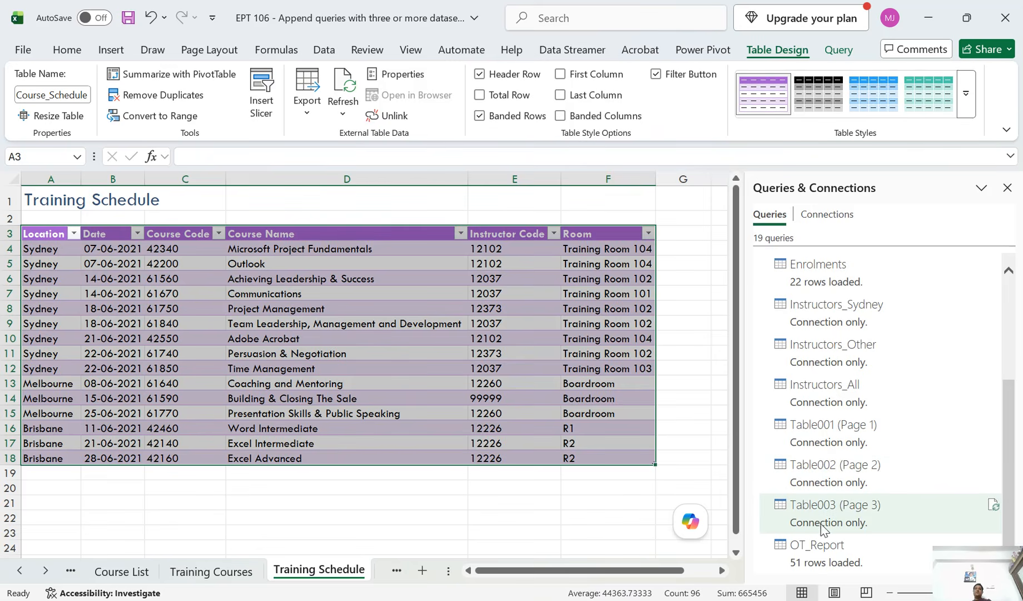
mouse_move(859, 525)
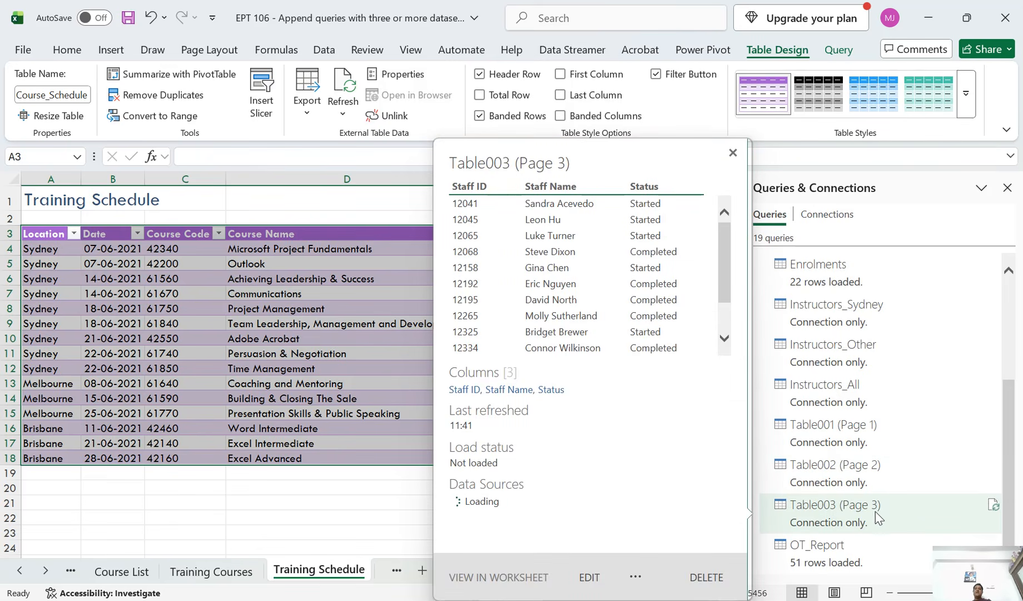
left_click(845, 556)
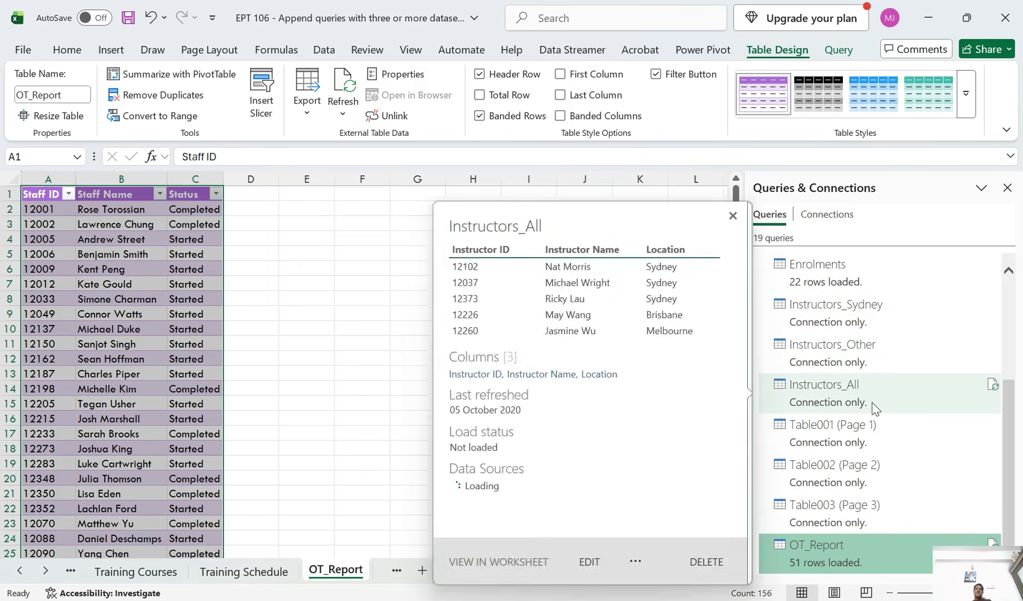
- Switch to Adobe Acrobat and show the Session 7 slide in the EPT_SERIES_VIDEO lecture document
mouse_move(639, 599)
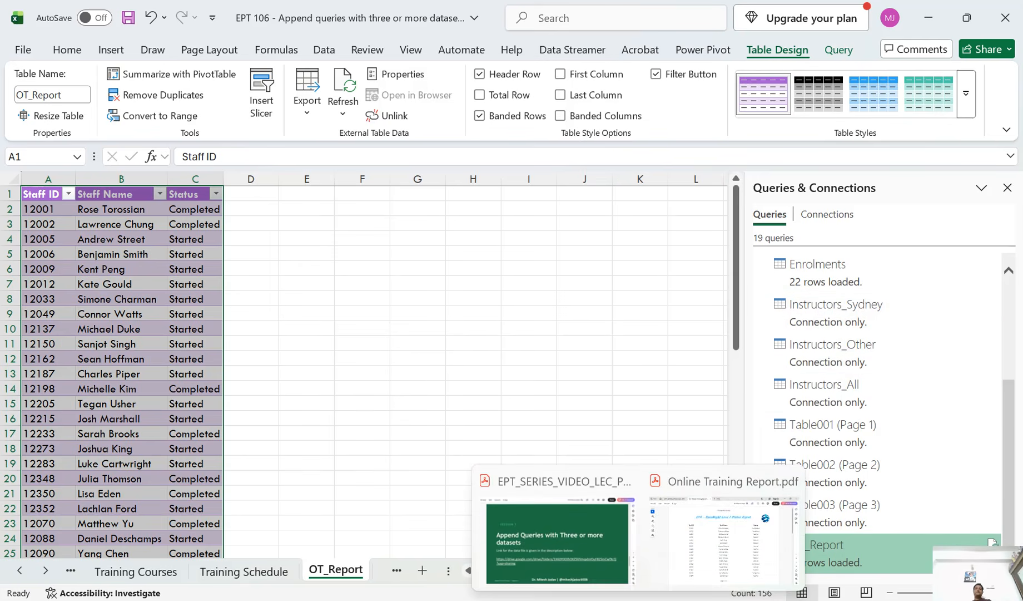
left_click(722, 533)
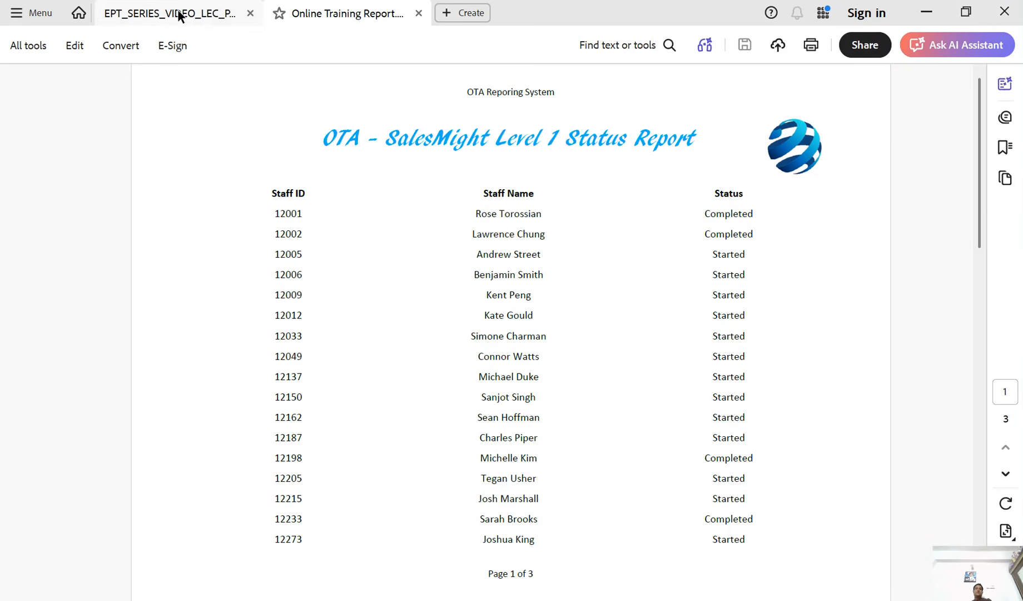
left_click(177, 12)
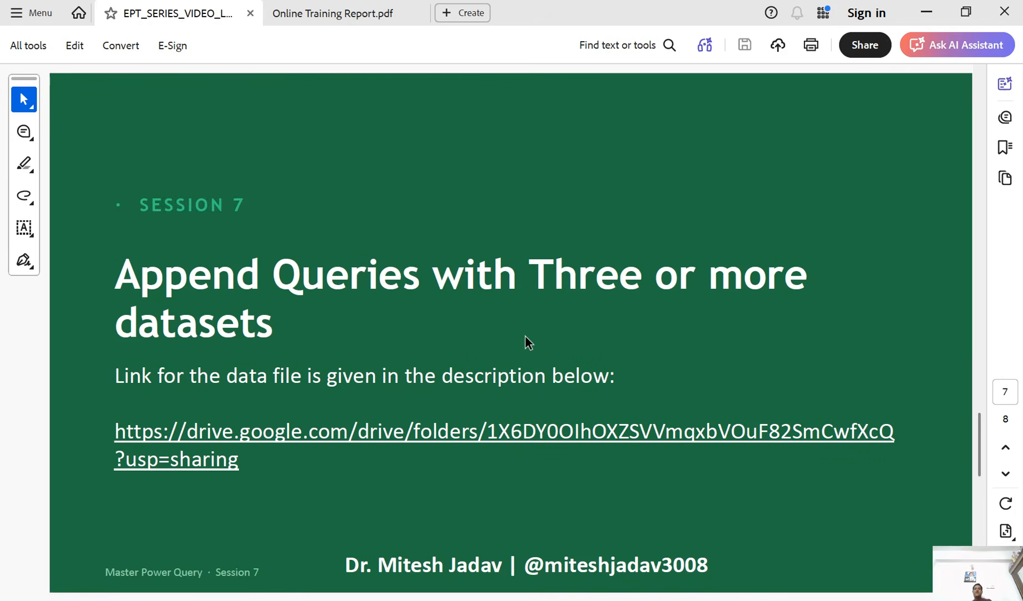